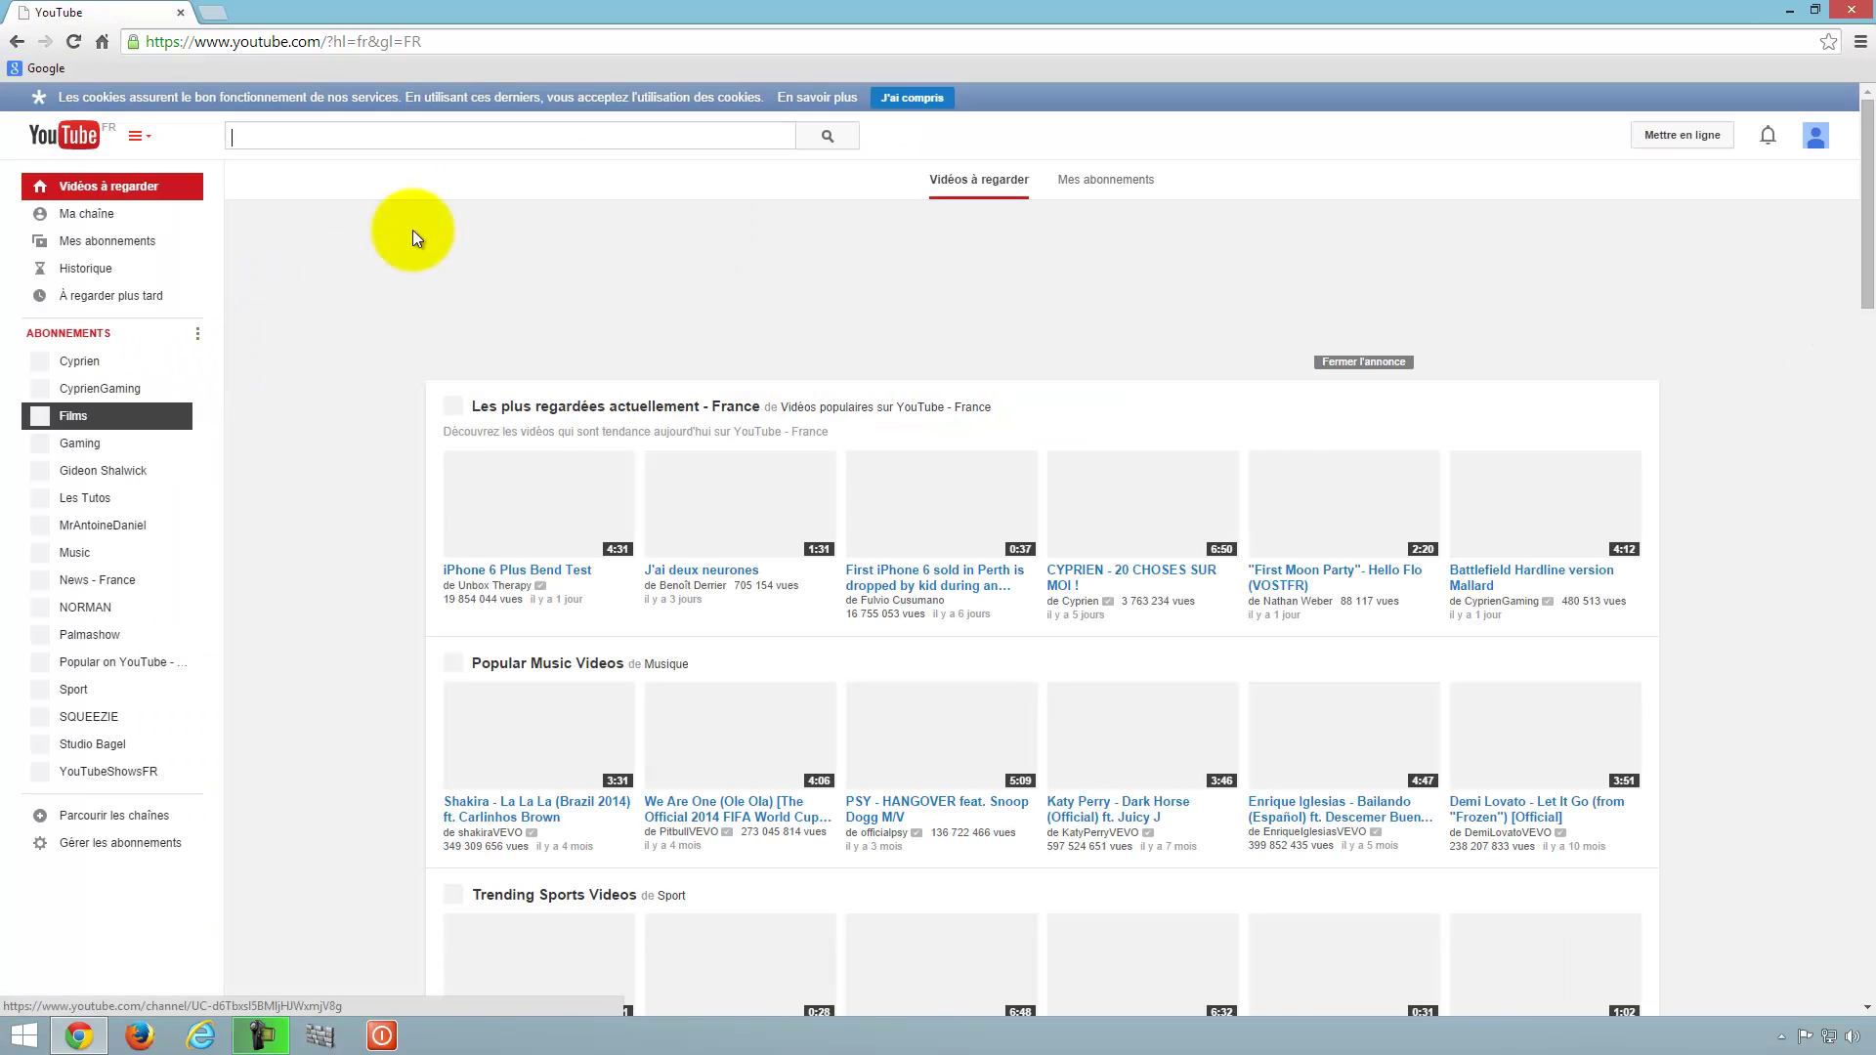
Step: Search YouTube for "cchabrely", open the matching channel and look through its video sections
{"action": "left_click", "coordinate": [360, 134]}
{"action": "type", "text": "cchabrely"}
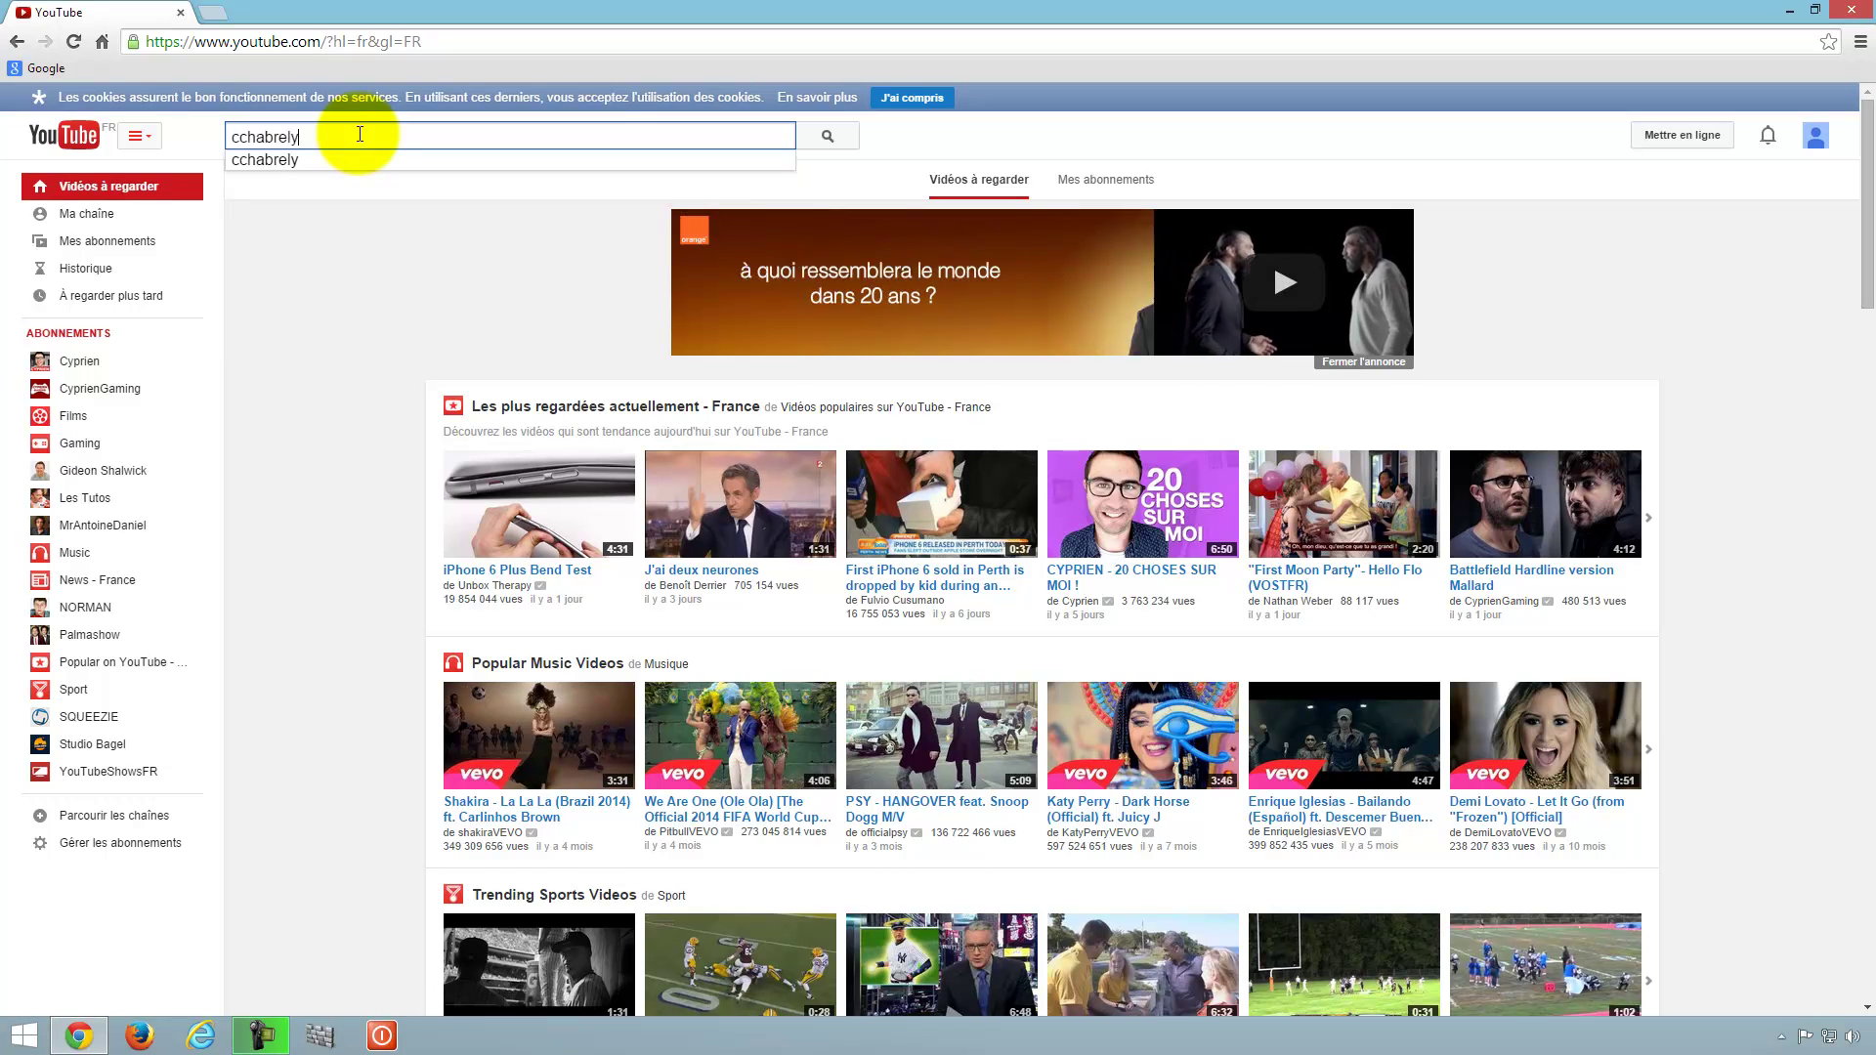
{"action": "key", "text": "Return"}
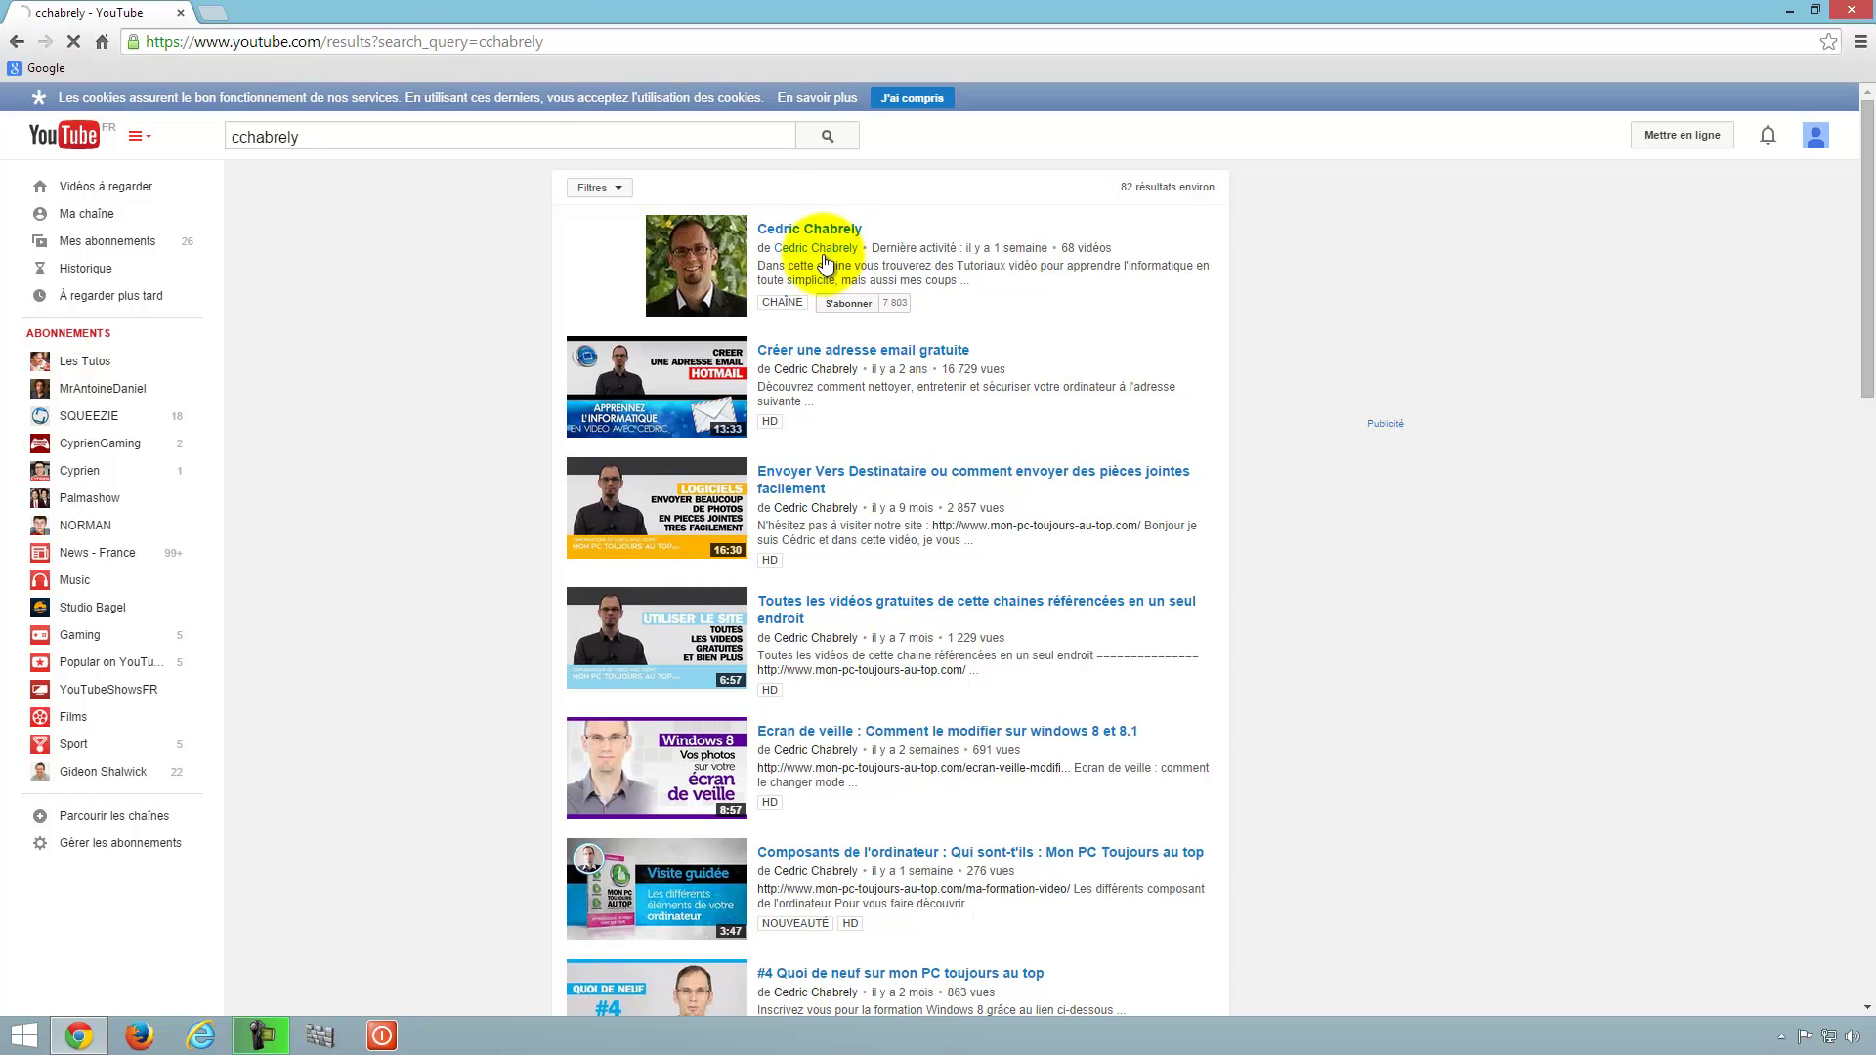
{"action": "mouse_move", "coordinate": [806, 257]}
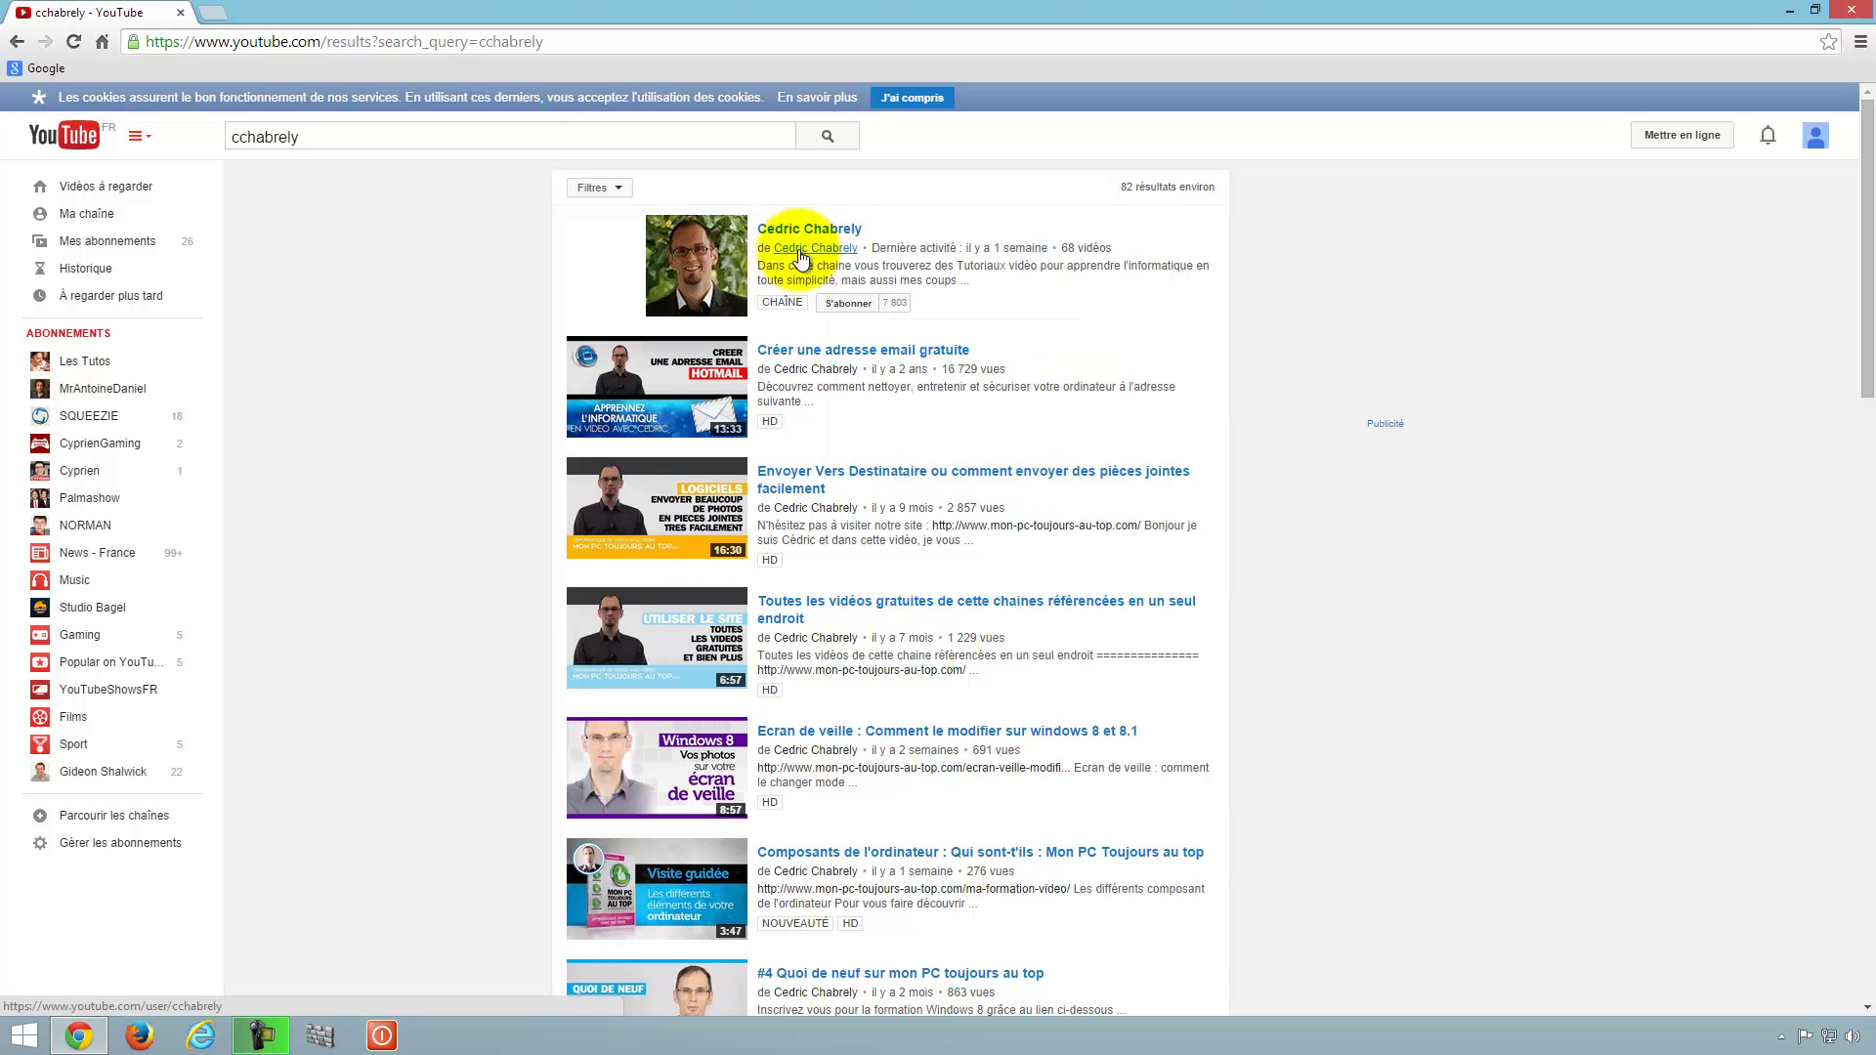
{"action": "left_click", "coordinate": [817, 256]}
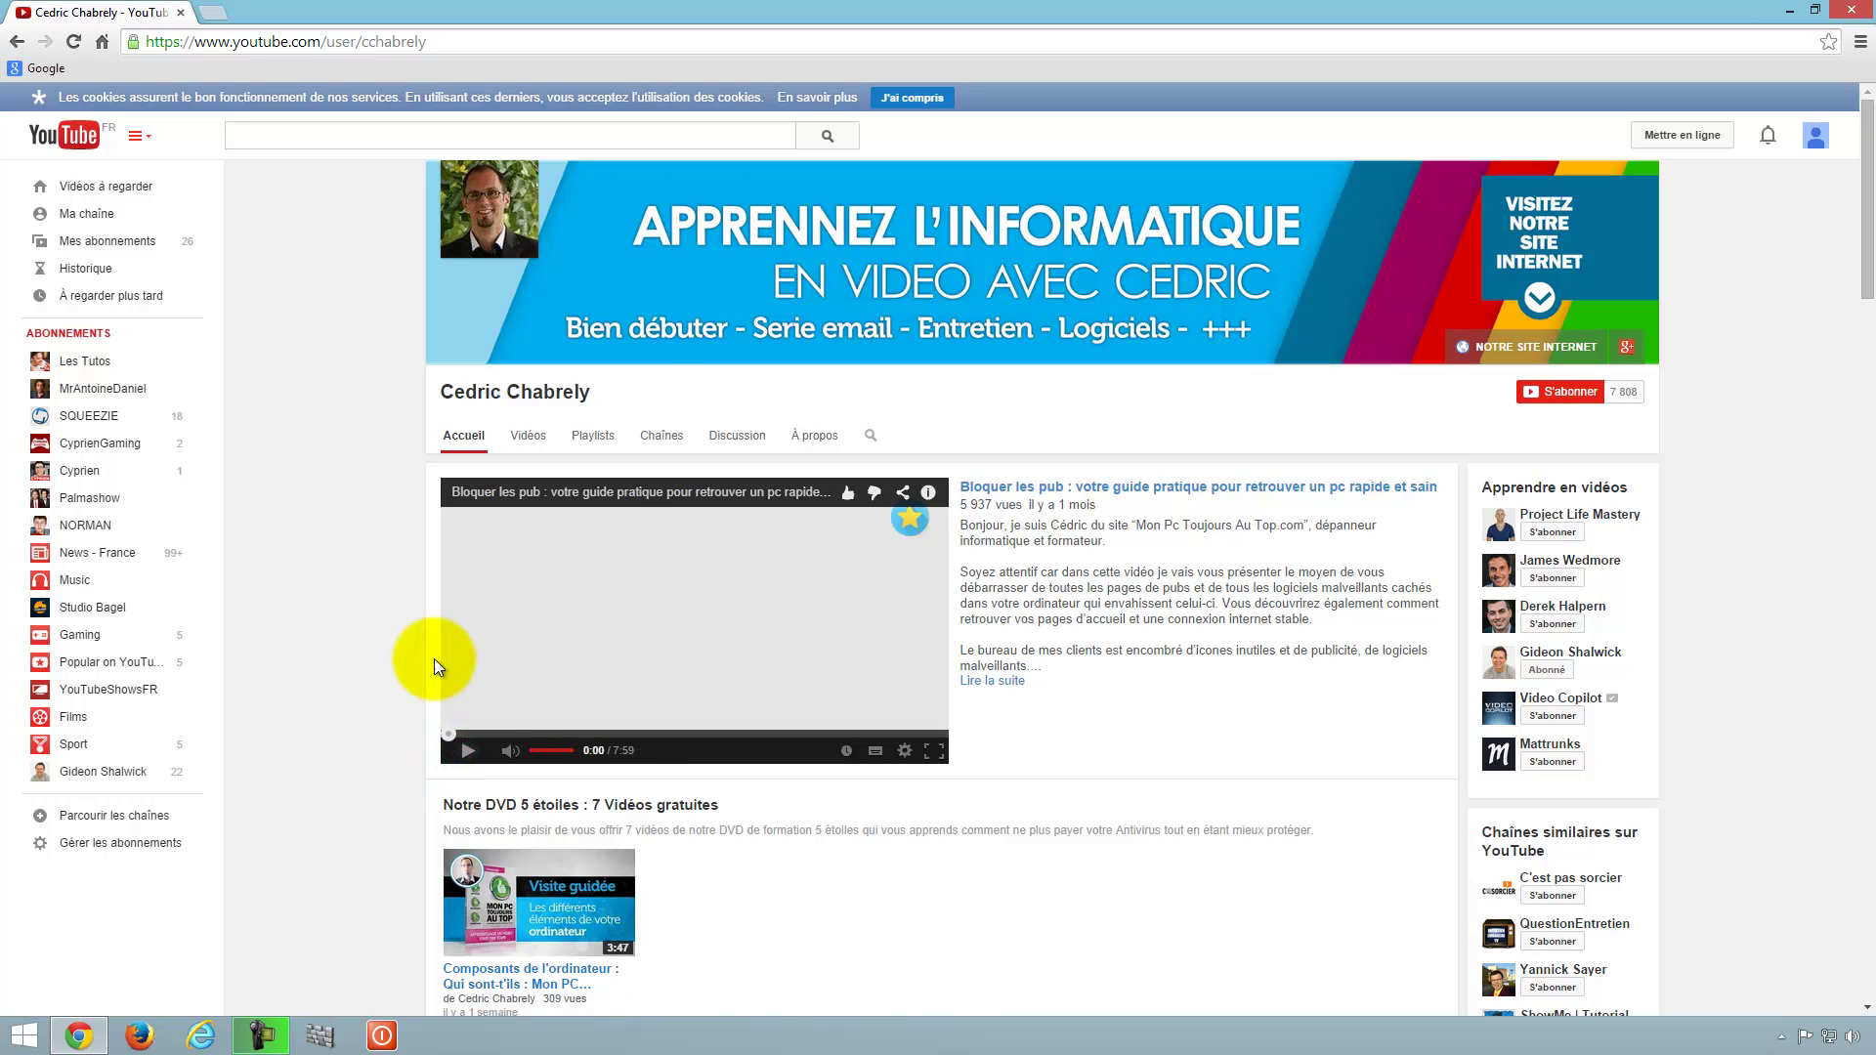
{"action": "scroll", "coordinate": [389, 647], "scroll_direction": "down", "scroll_amount": 8}
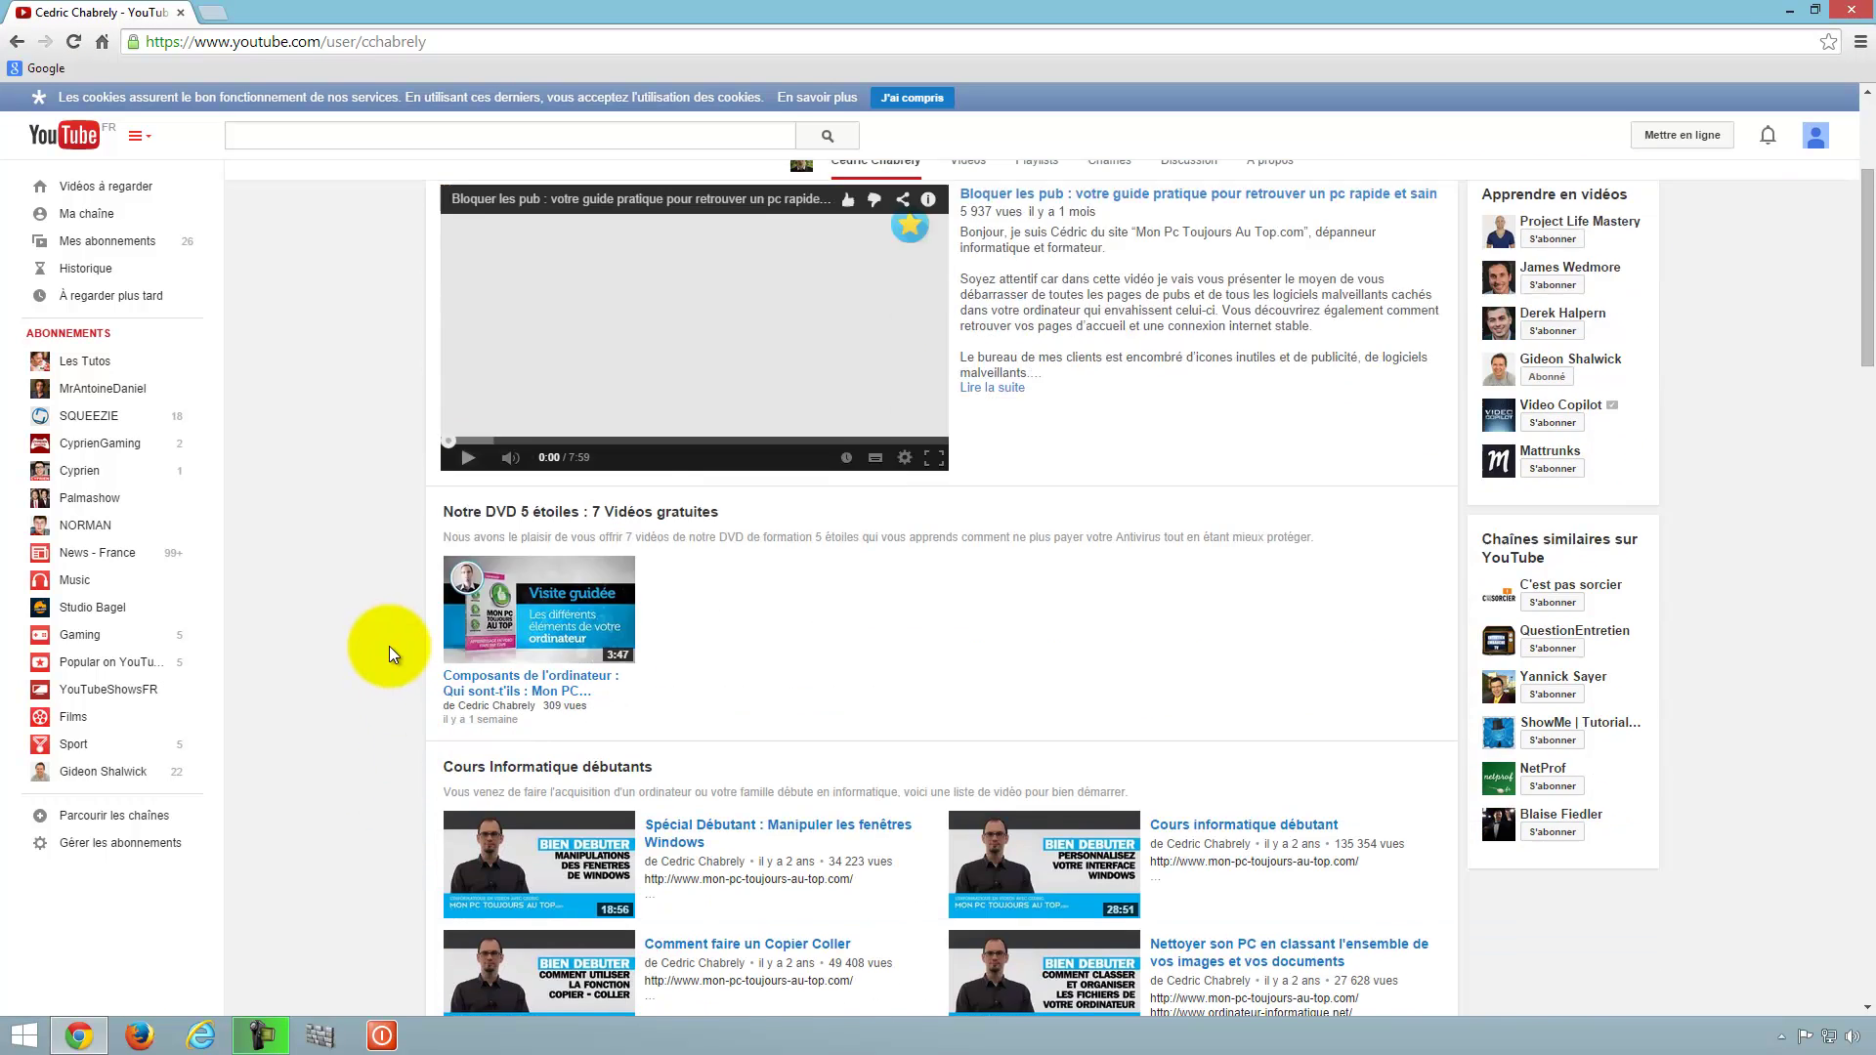
{"action": "scroll", "coordinate": [400, 619], "scroll_direction": "down", "scroll_amount": 4}
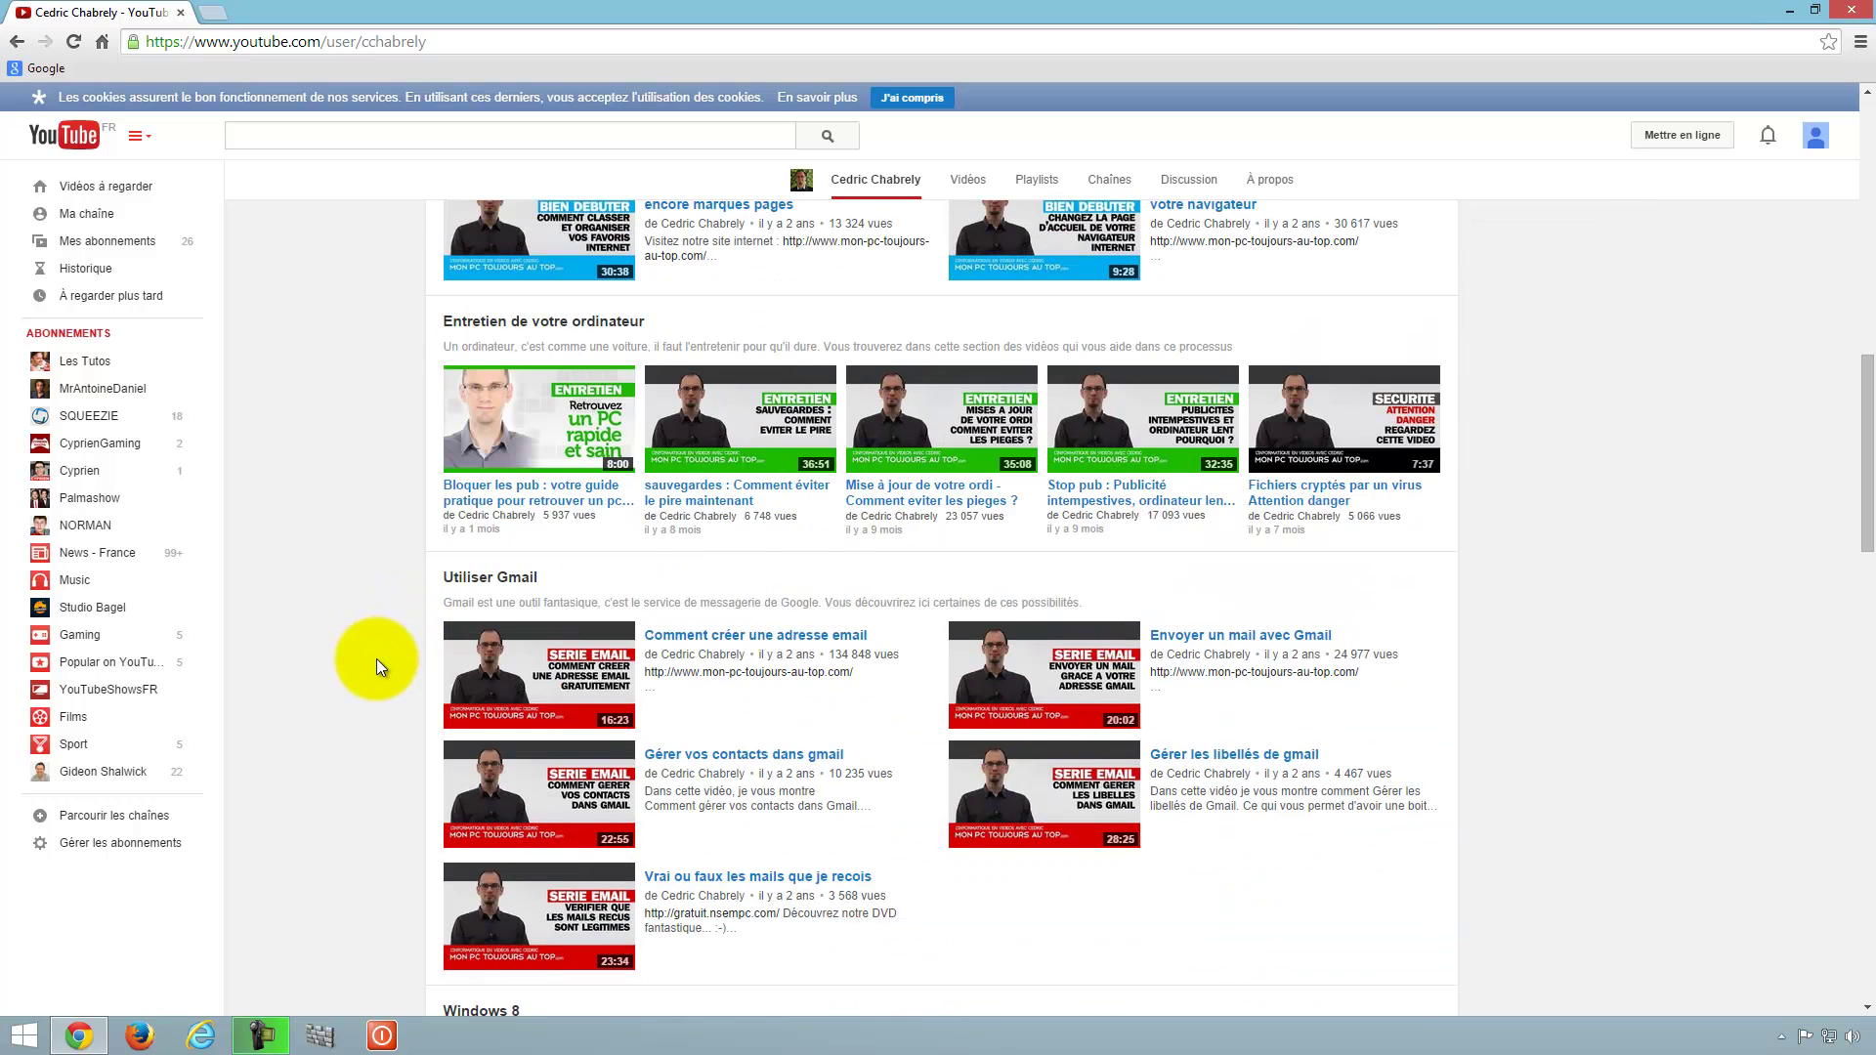
{"action": "scroll", "coordinate": [377, 659], "scroll_direction": "down", "scroll_amount": 1}
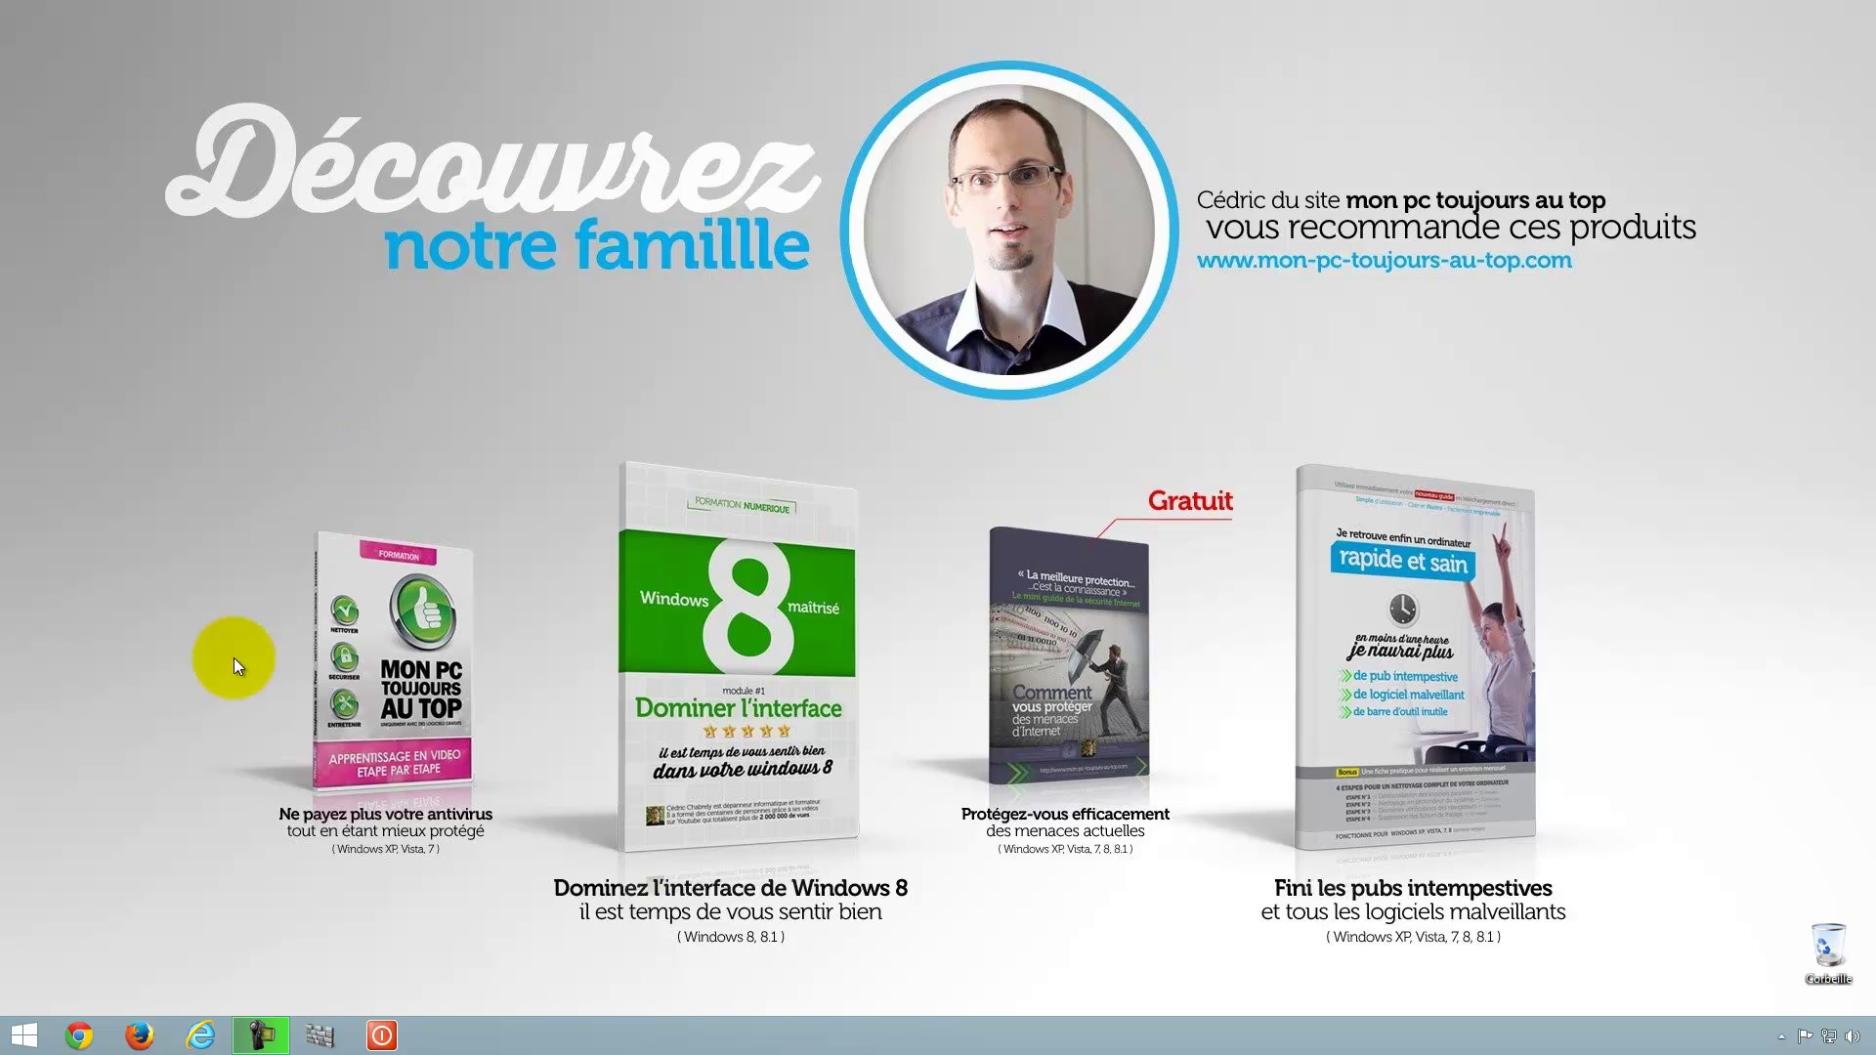
Step: Open Chrome, go to Gmail from the Google home page and switch to the Contacts manager
{"action": "left_click", "coordinate": [79, 1036]}
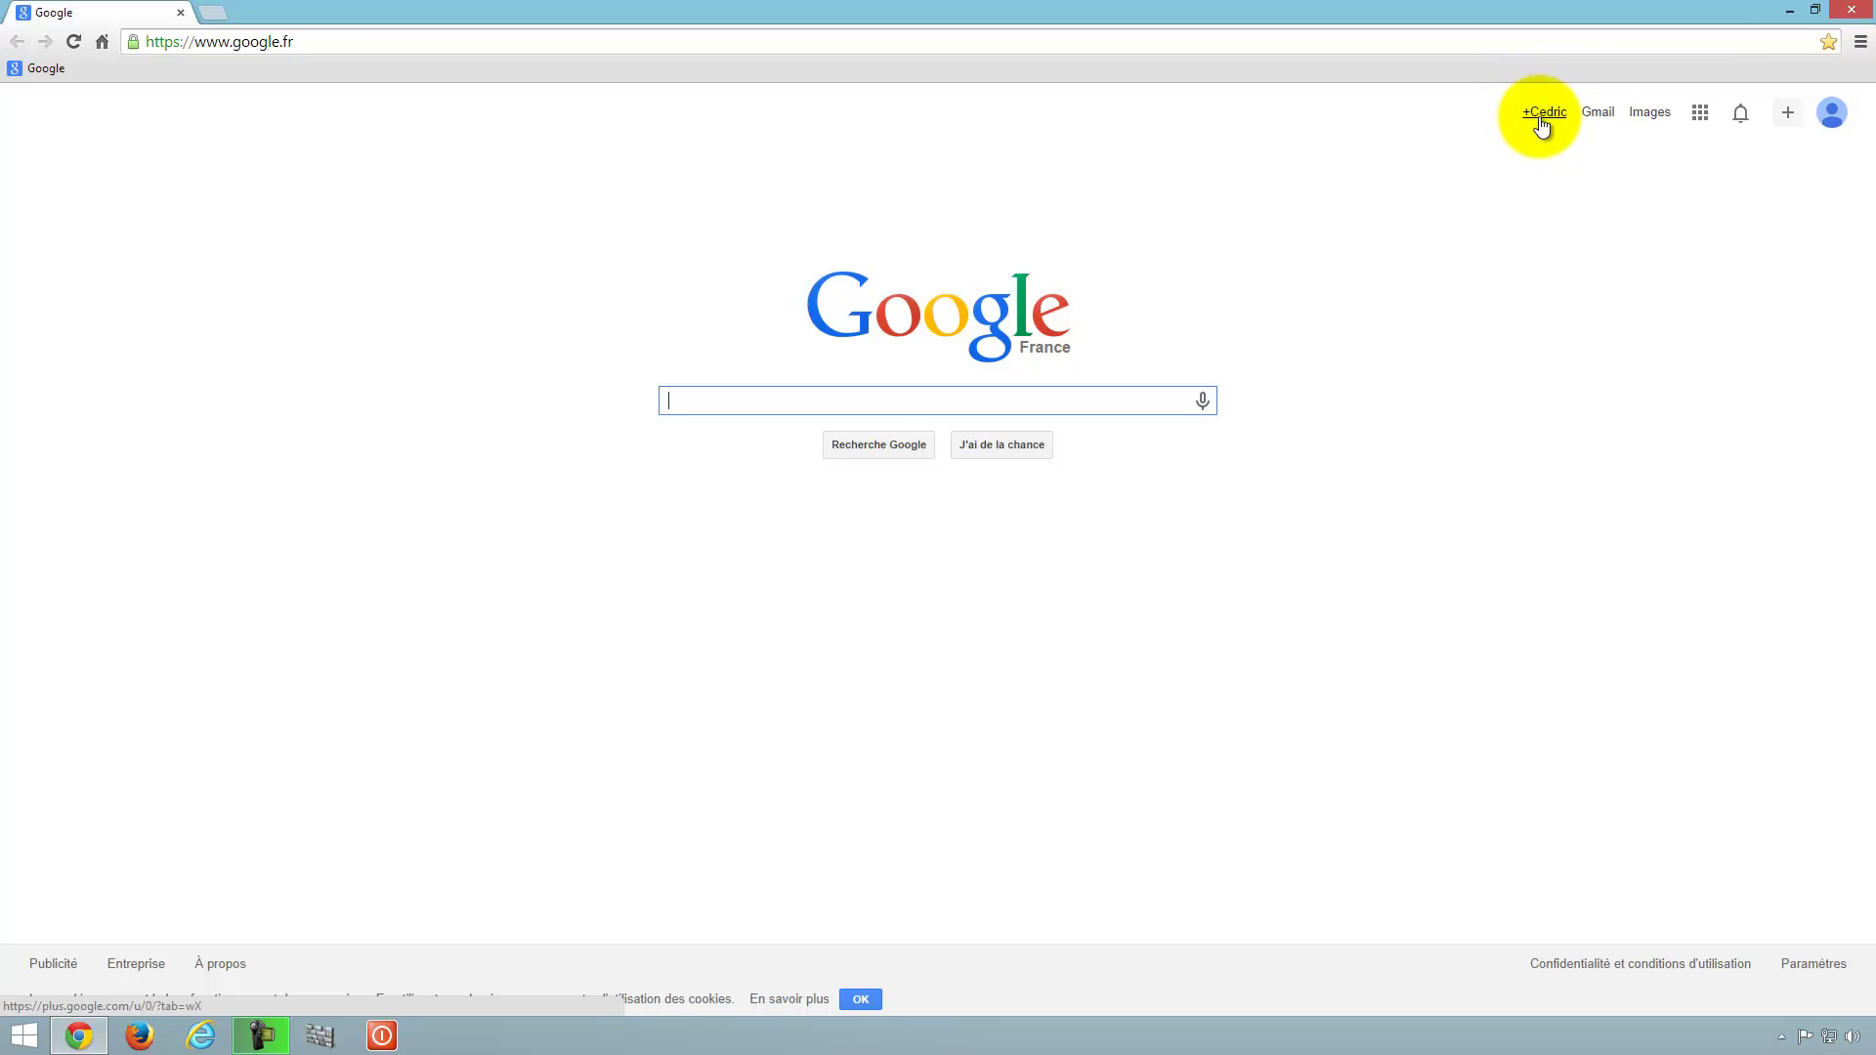
{"action": "left_click", "coordinate": [1596, 116]}
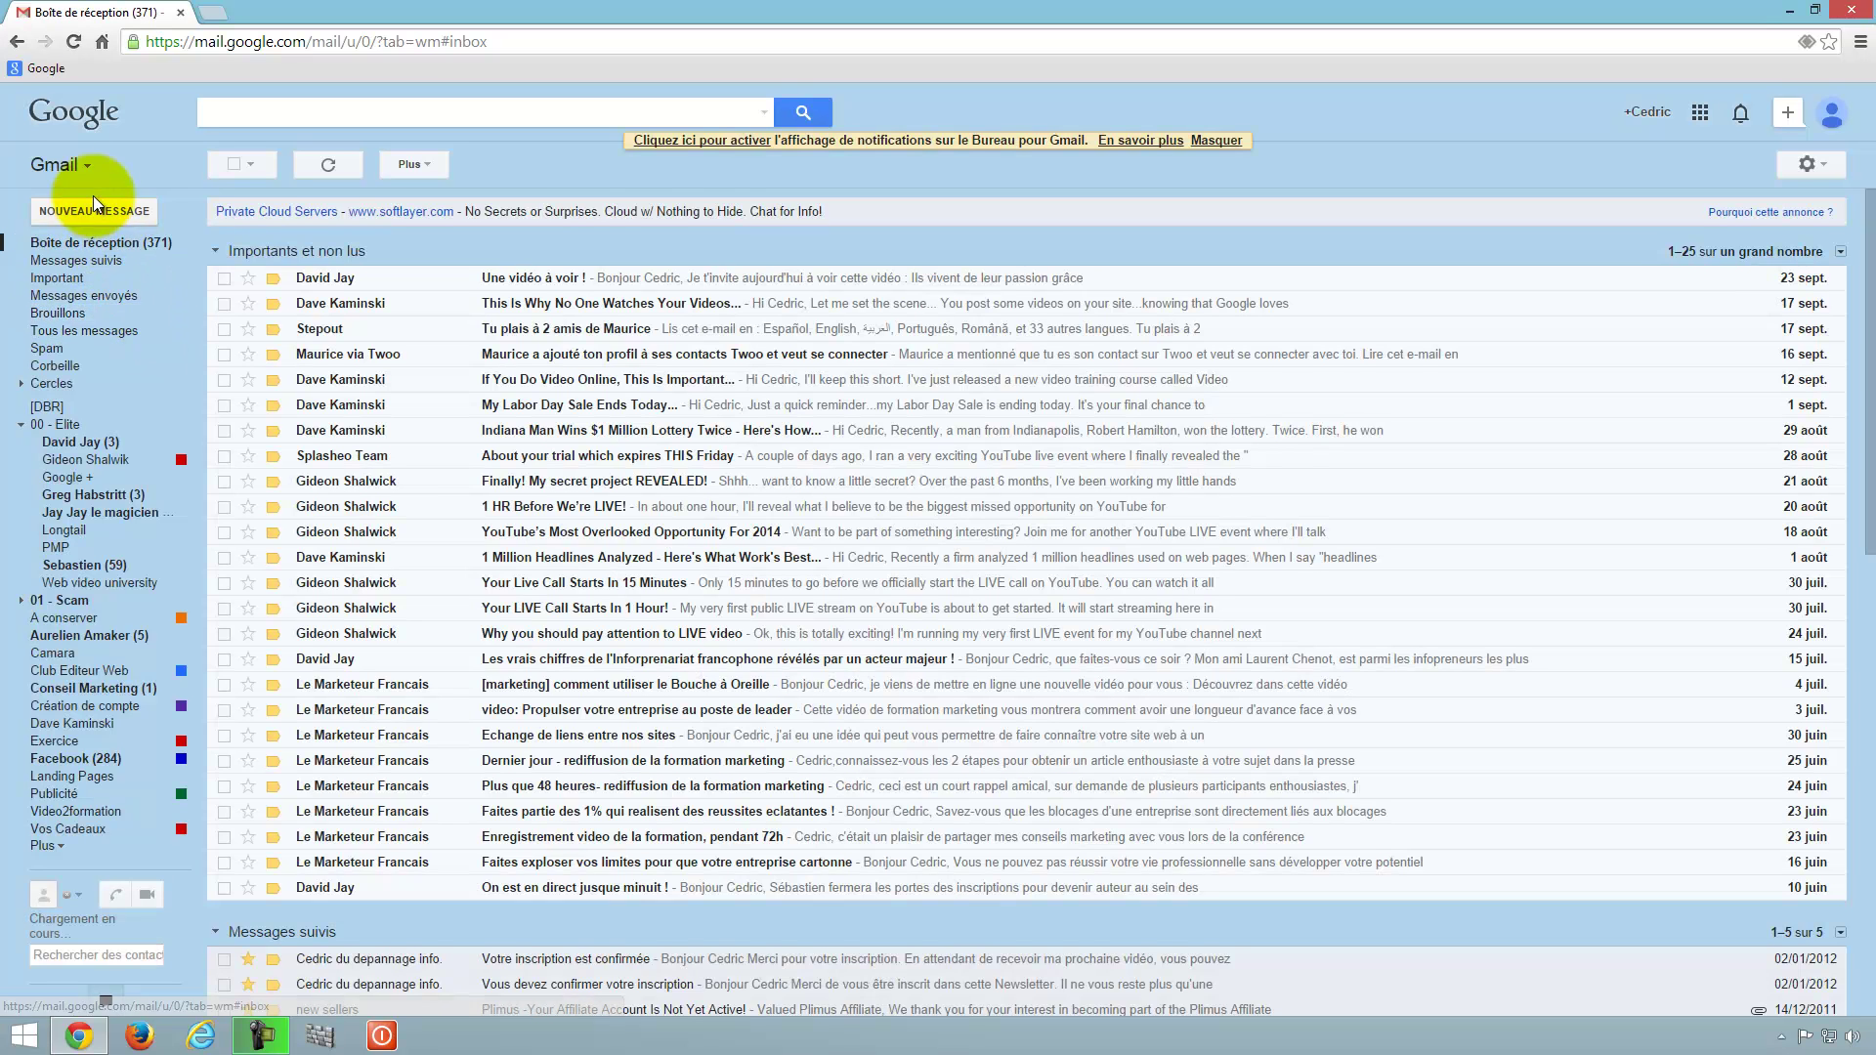
{"action": "left_click", "coordinate": [61, 164]}
{"action": "left_click", "coordinate": [131, 164]}
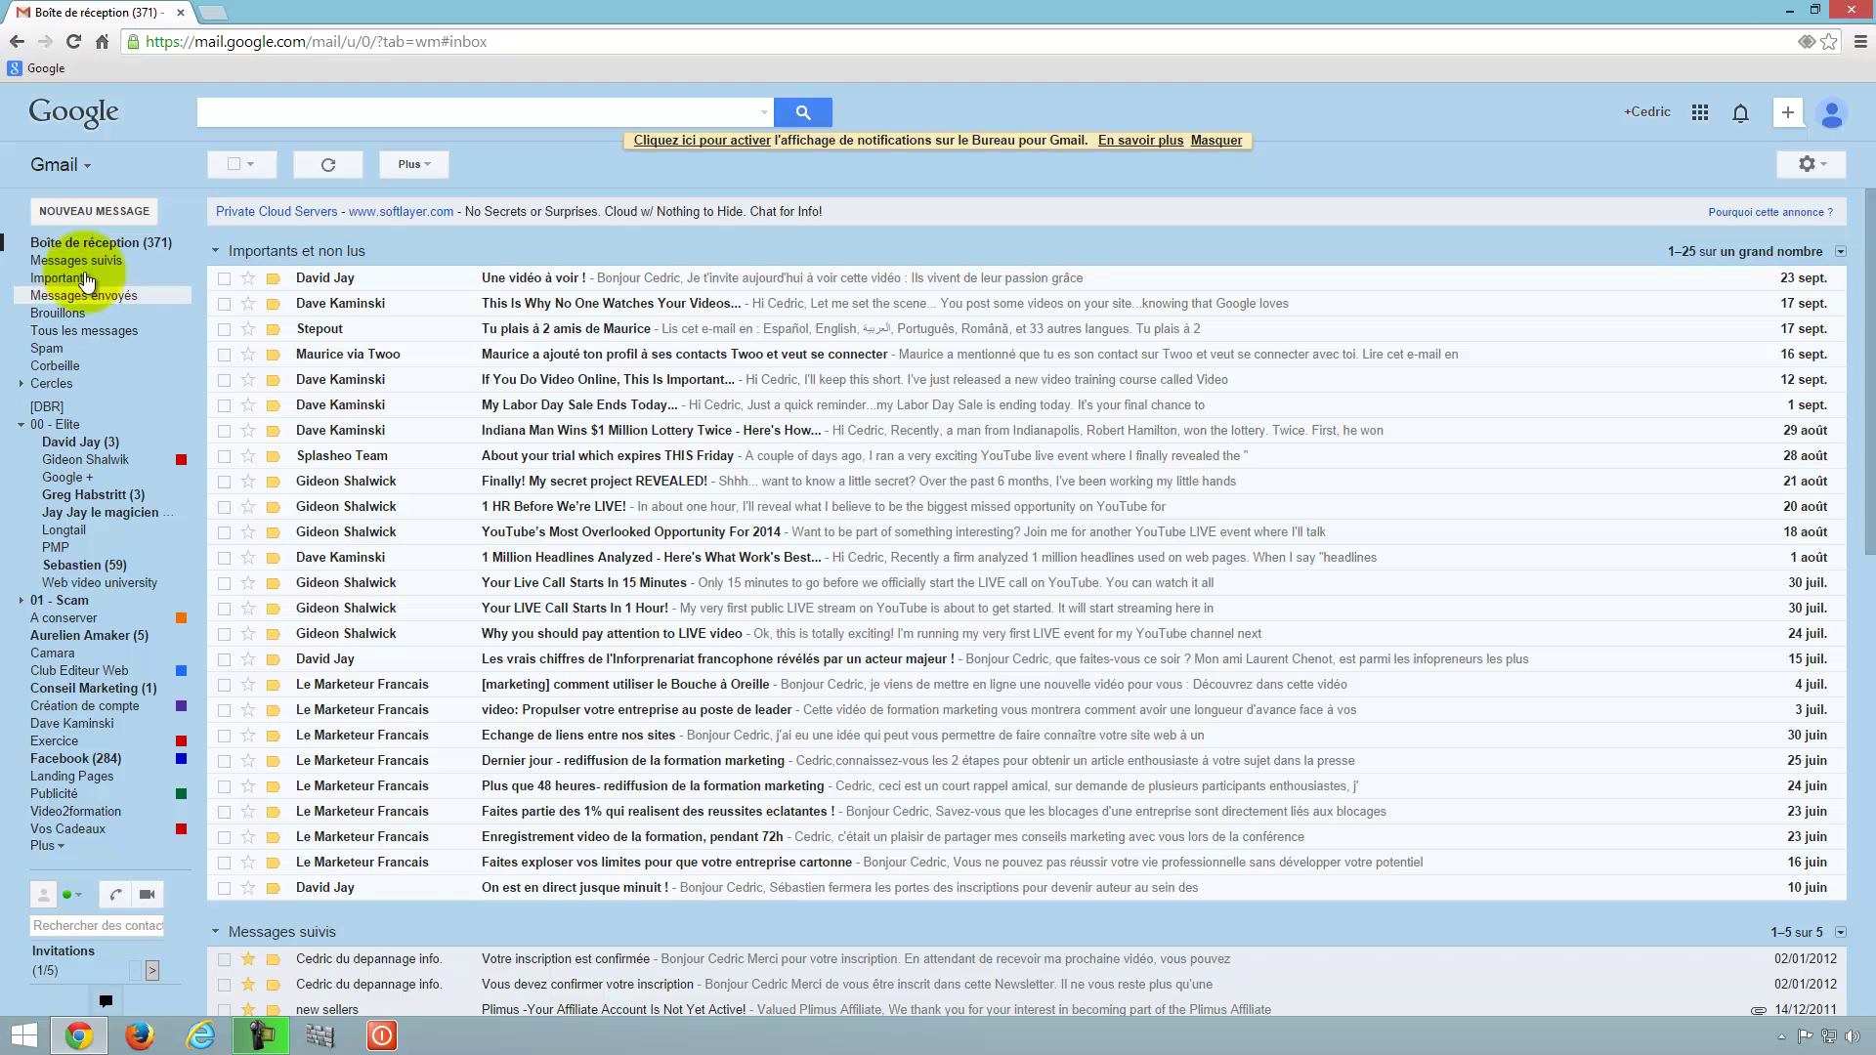
{"action": "left_click", "coordinate": [65, 166]}
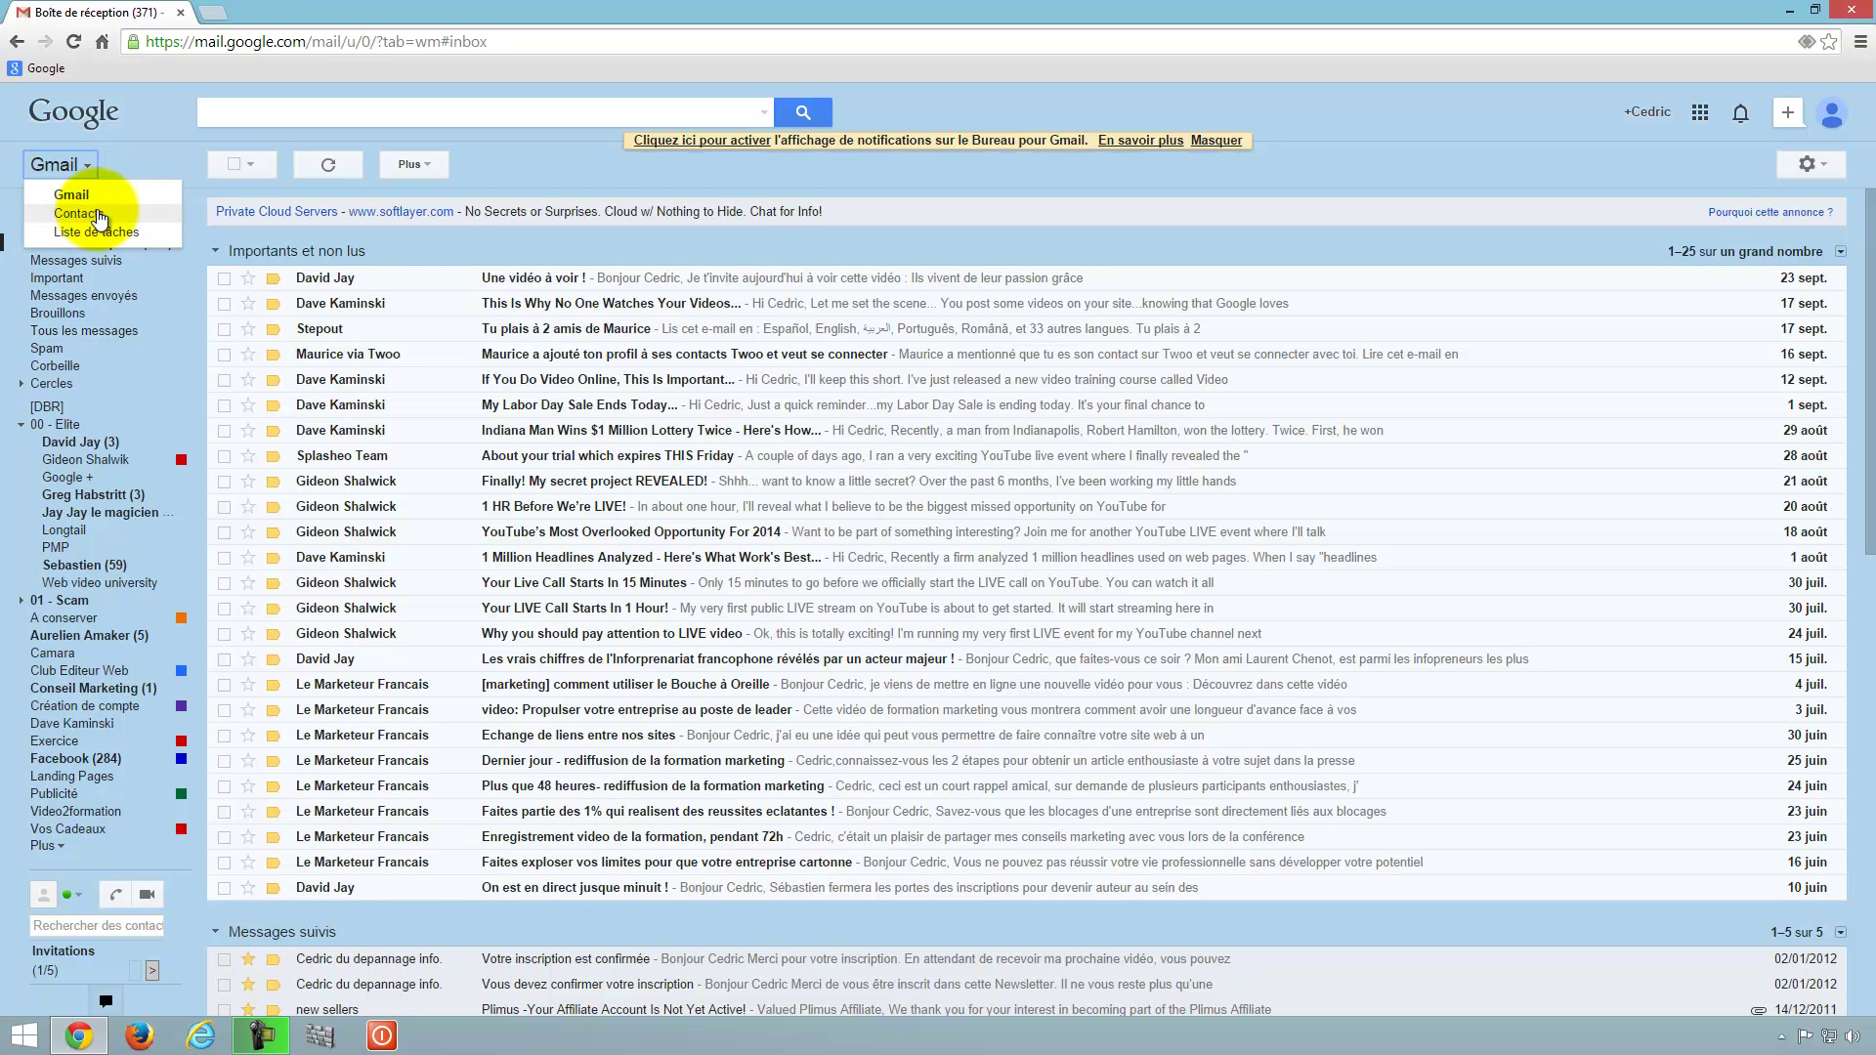
{"action": "left_click", "coordinate": [94, 215]}
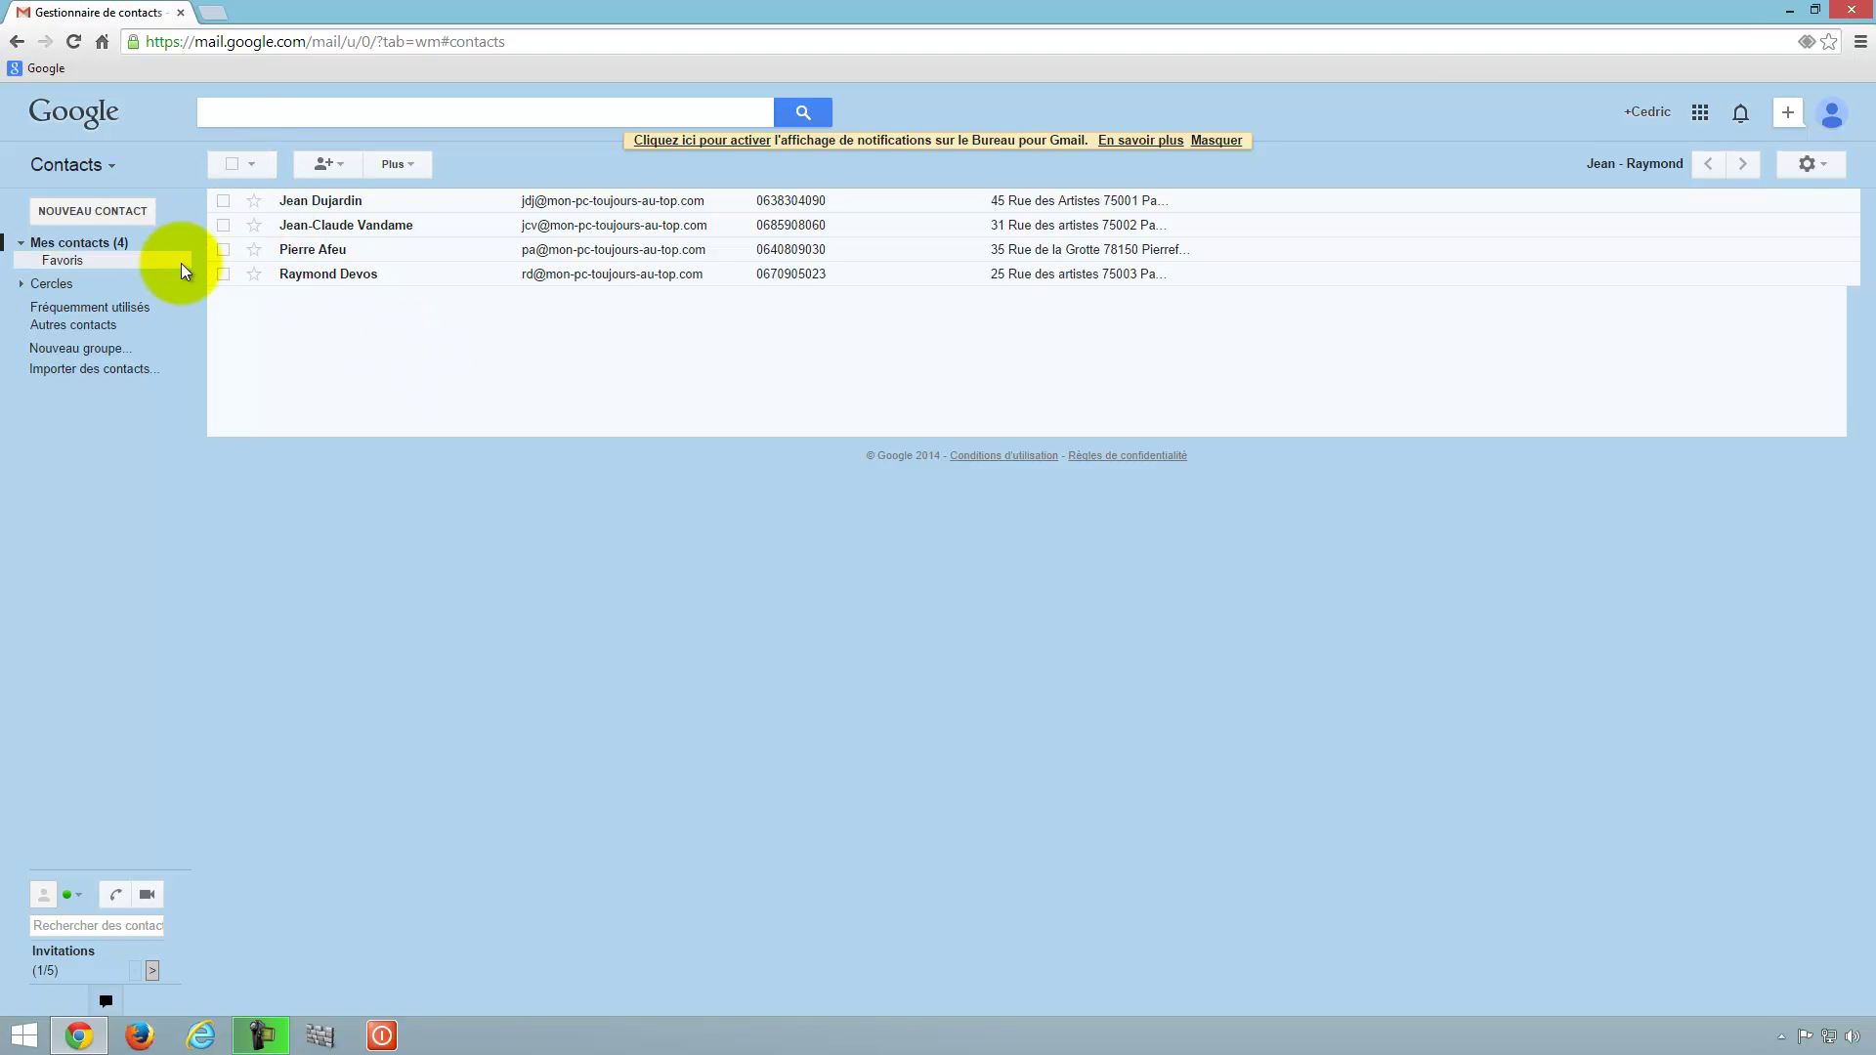
Step: Export all contacts in Google CSV format
{"action": "left_click", "coordinate": [392, 164]}
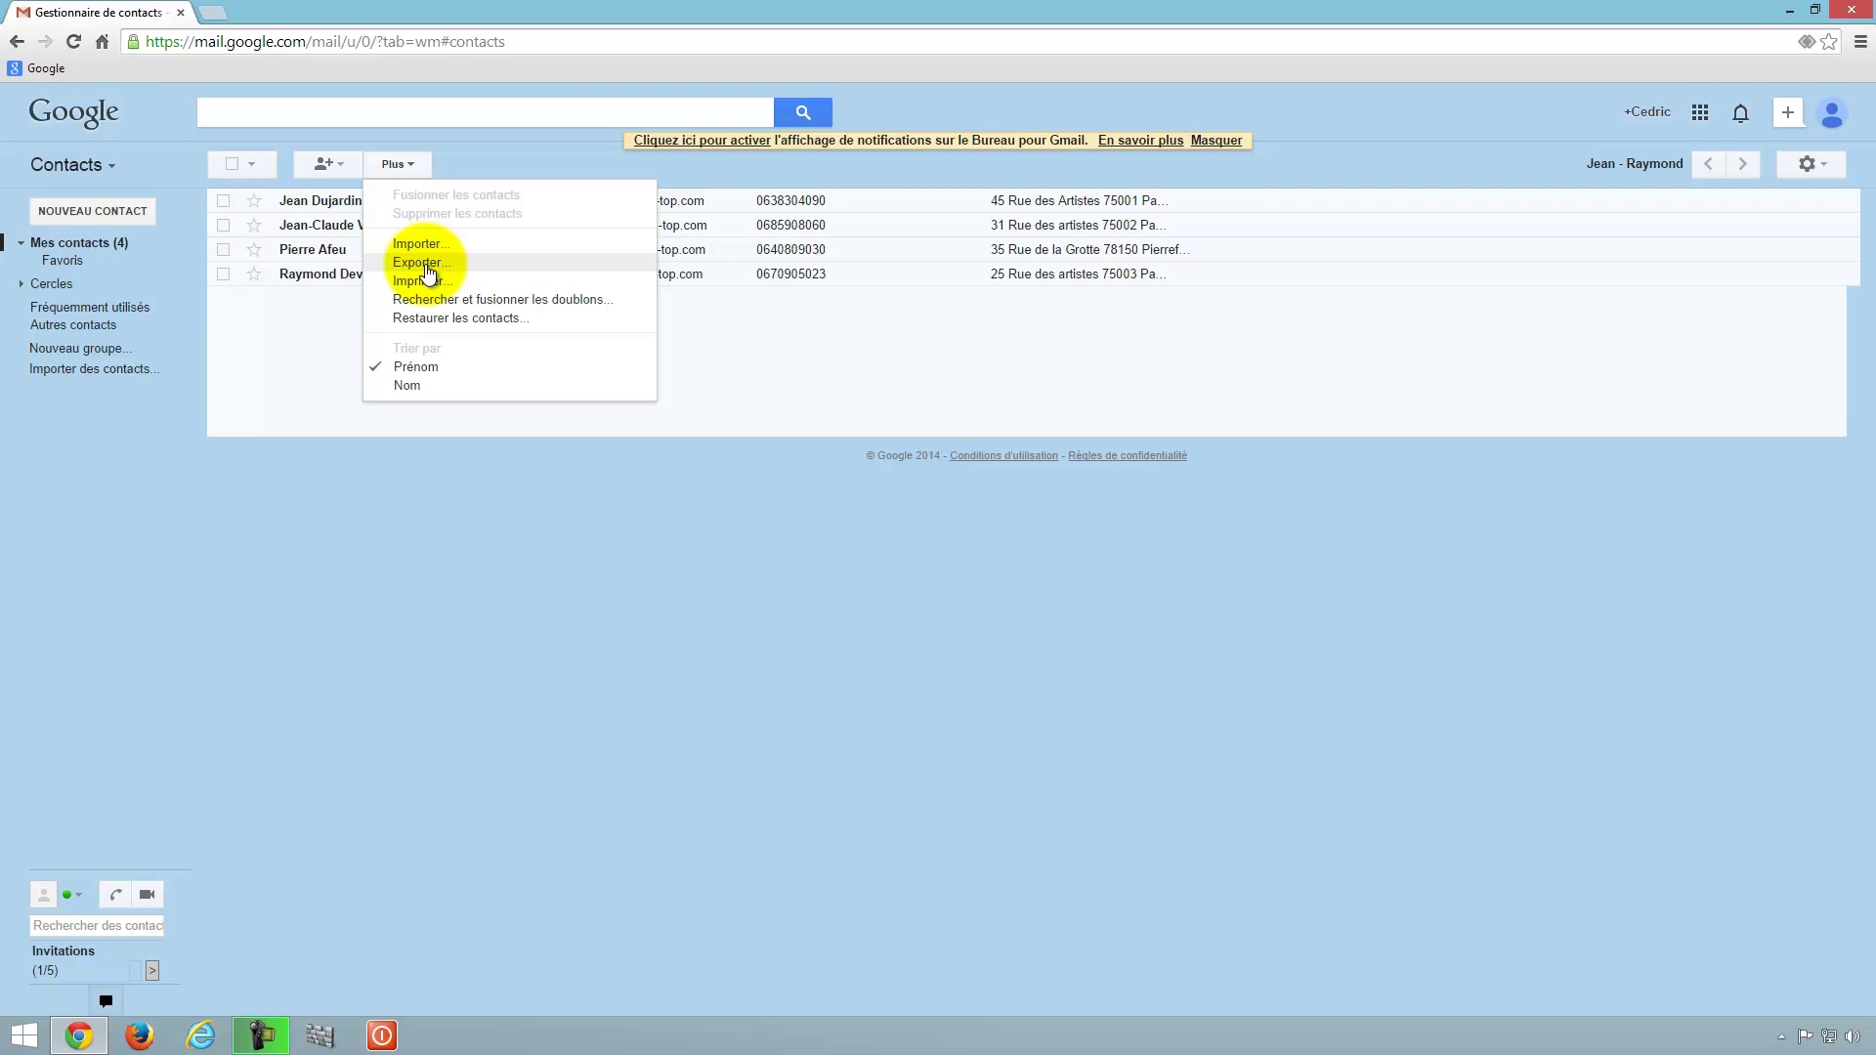
{"action": "left_click", "coordinate": [299, 361]}
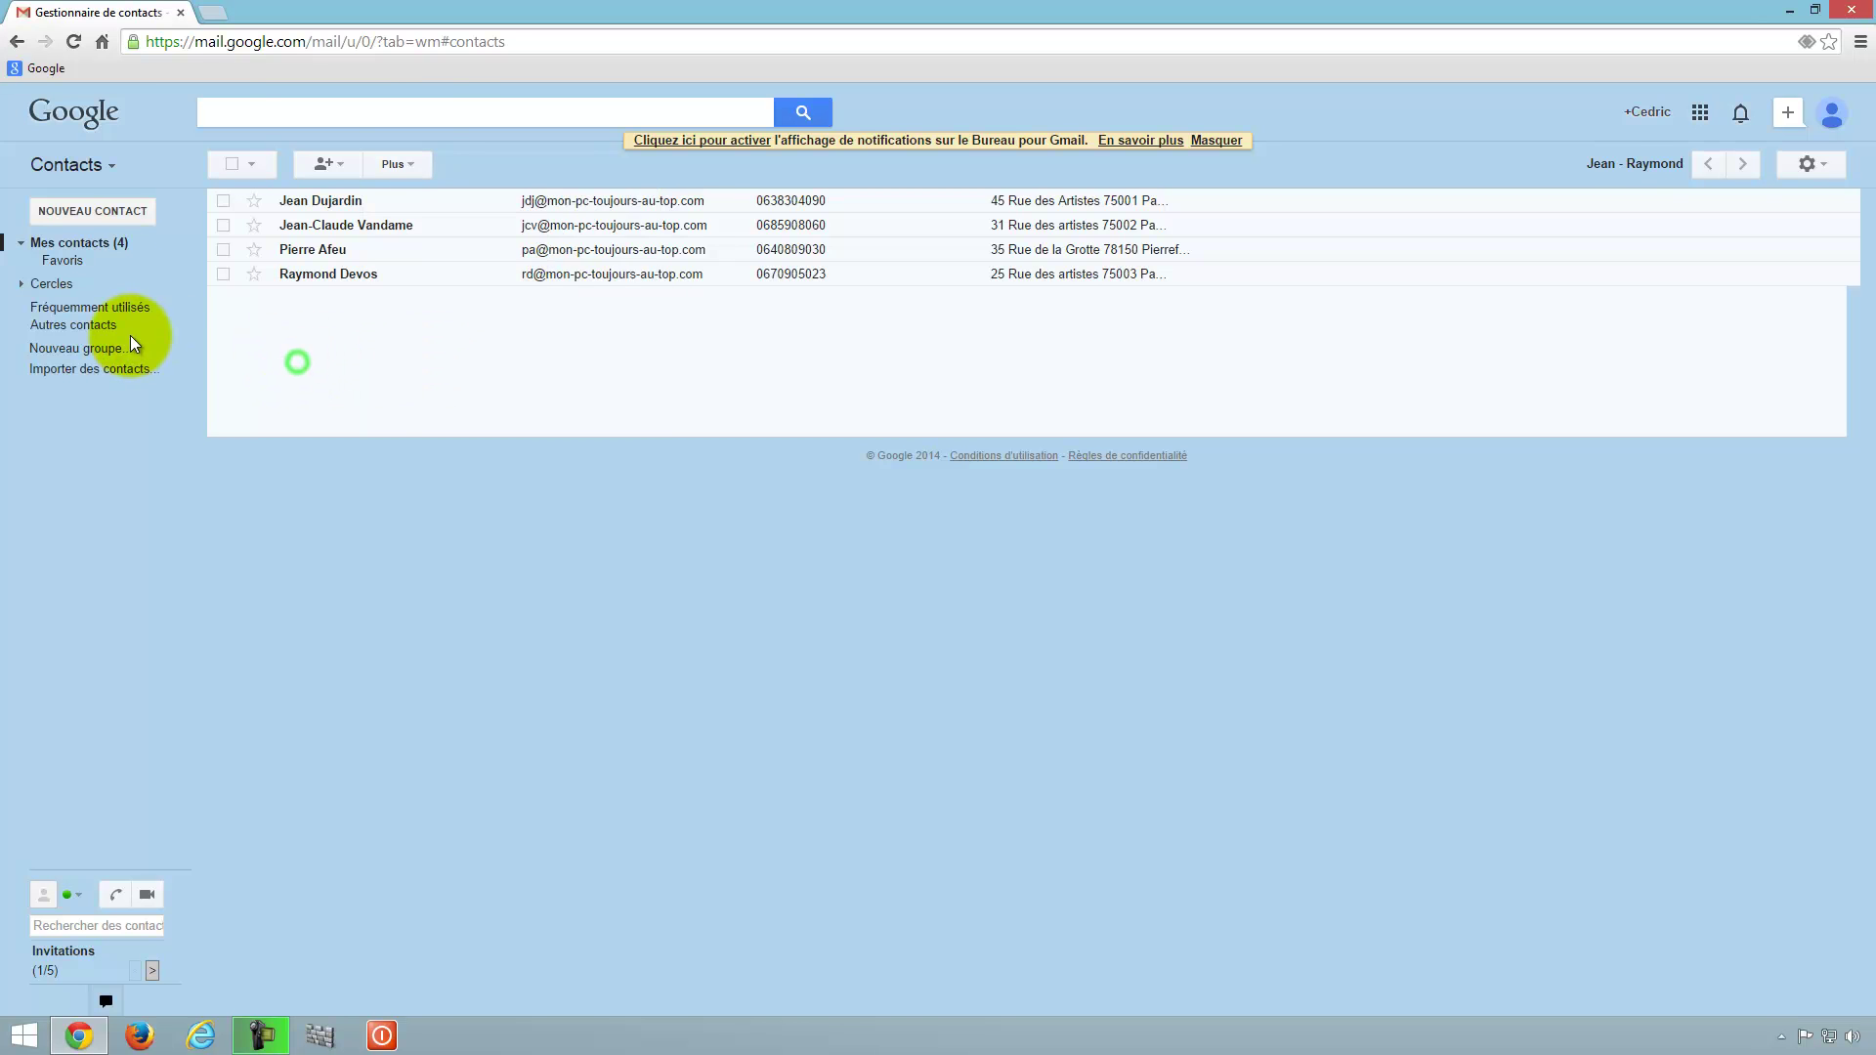
{"action": "left_click", "coordinate": [395, 164]}
{"action": "left_click", "coordinate": [412, 260]}
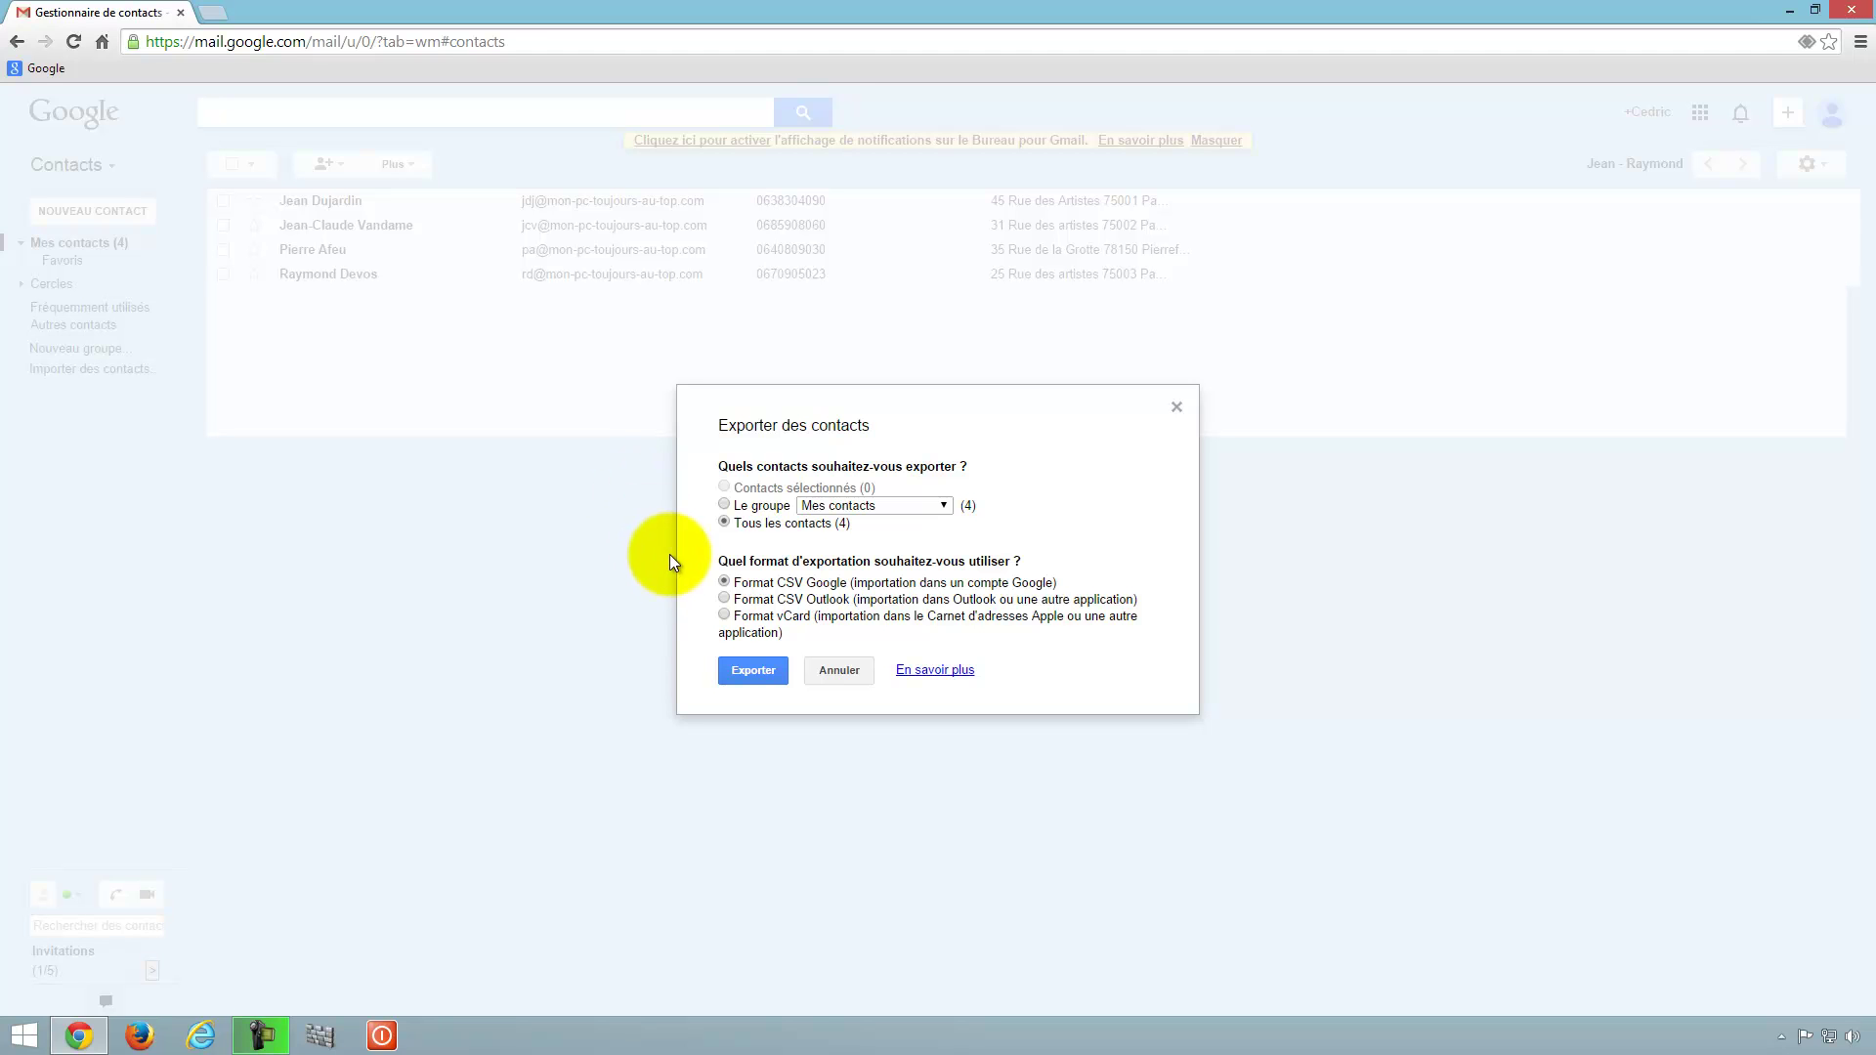
{"action": "left_click_drag", "start_coordinate": [728, 530], "coordinate": [858, 525]}
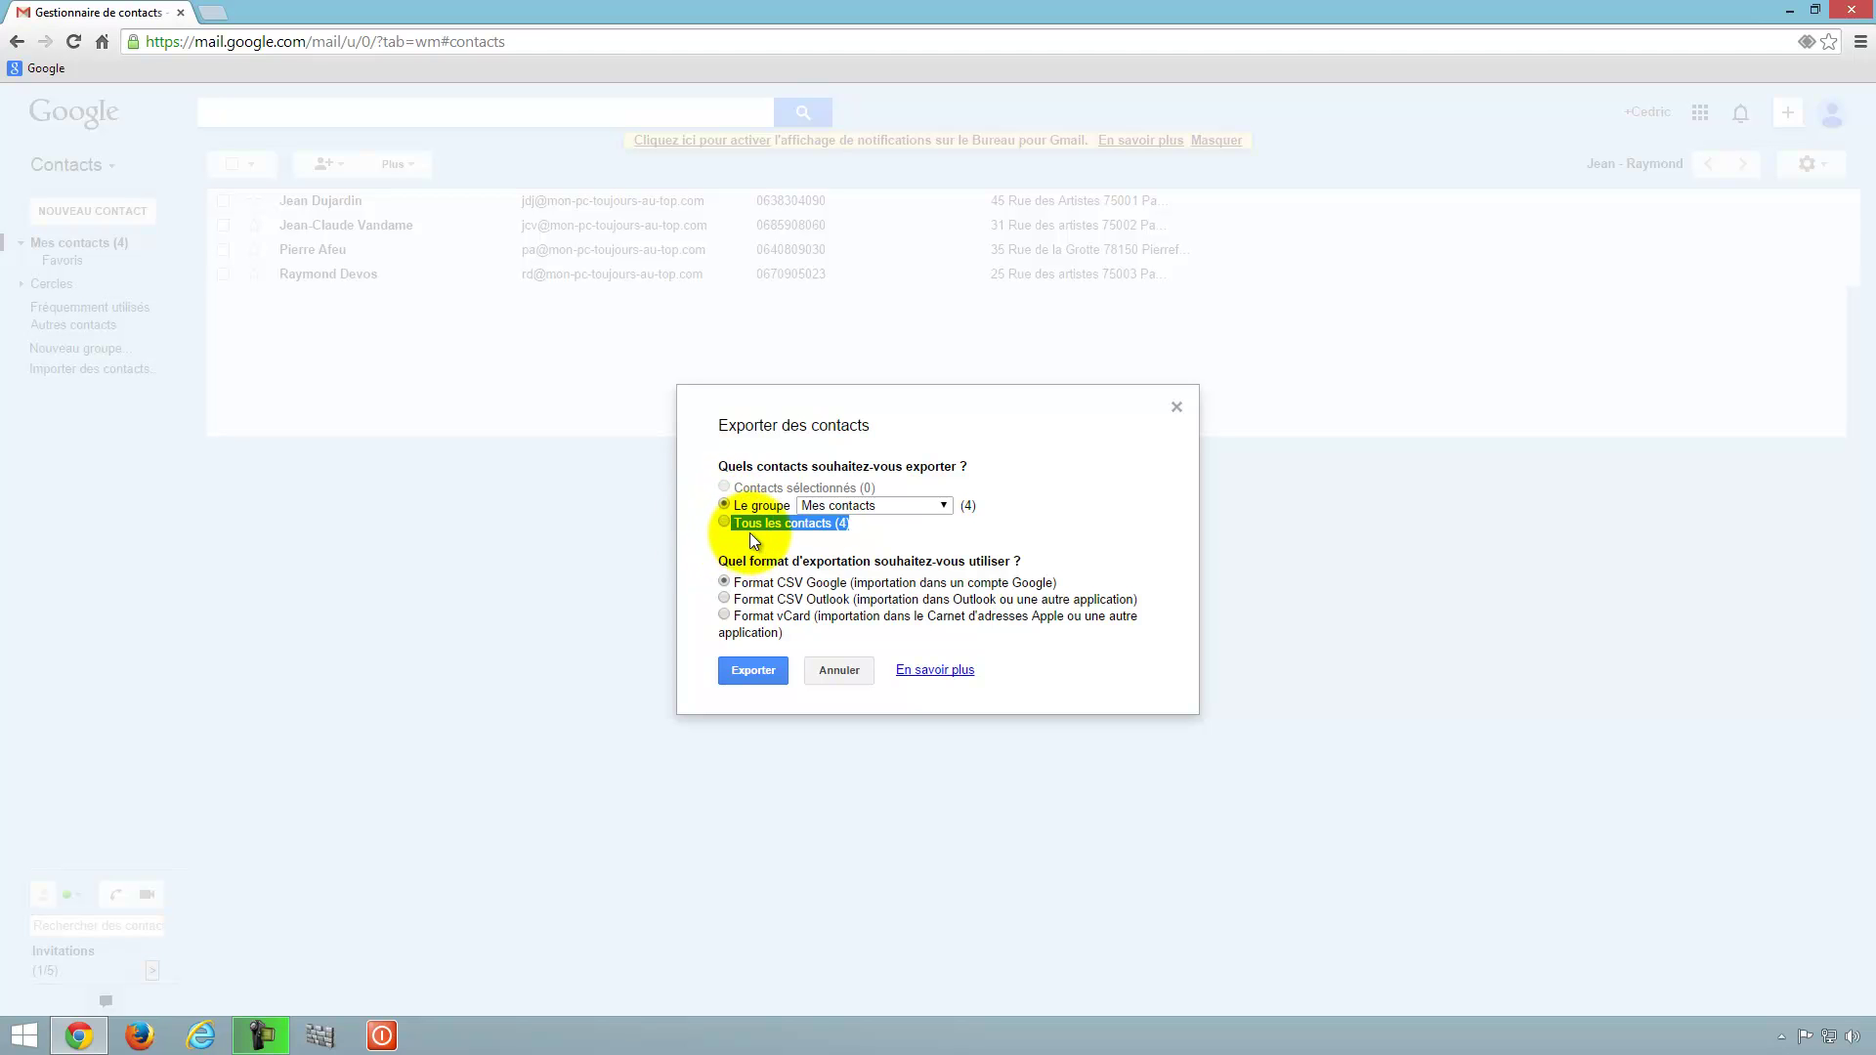
{"action": "left_click", "coordinate": [870, 505]}
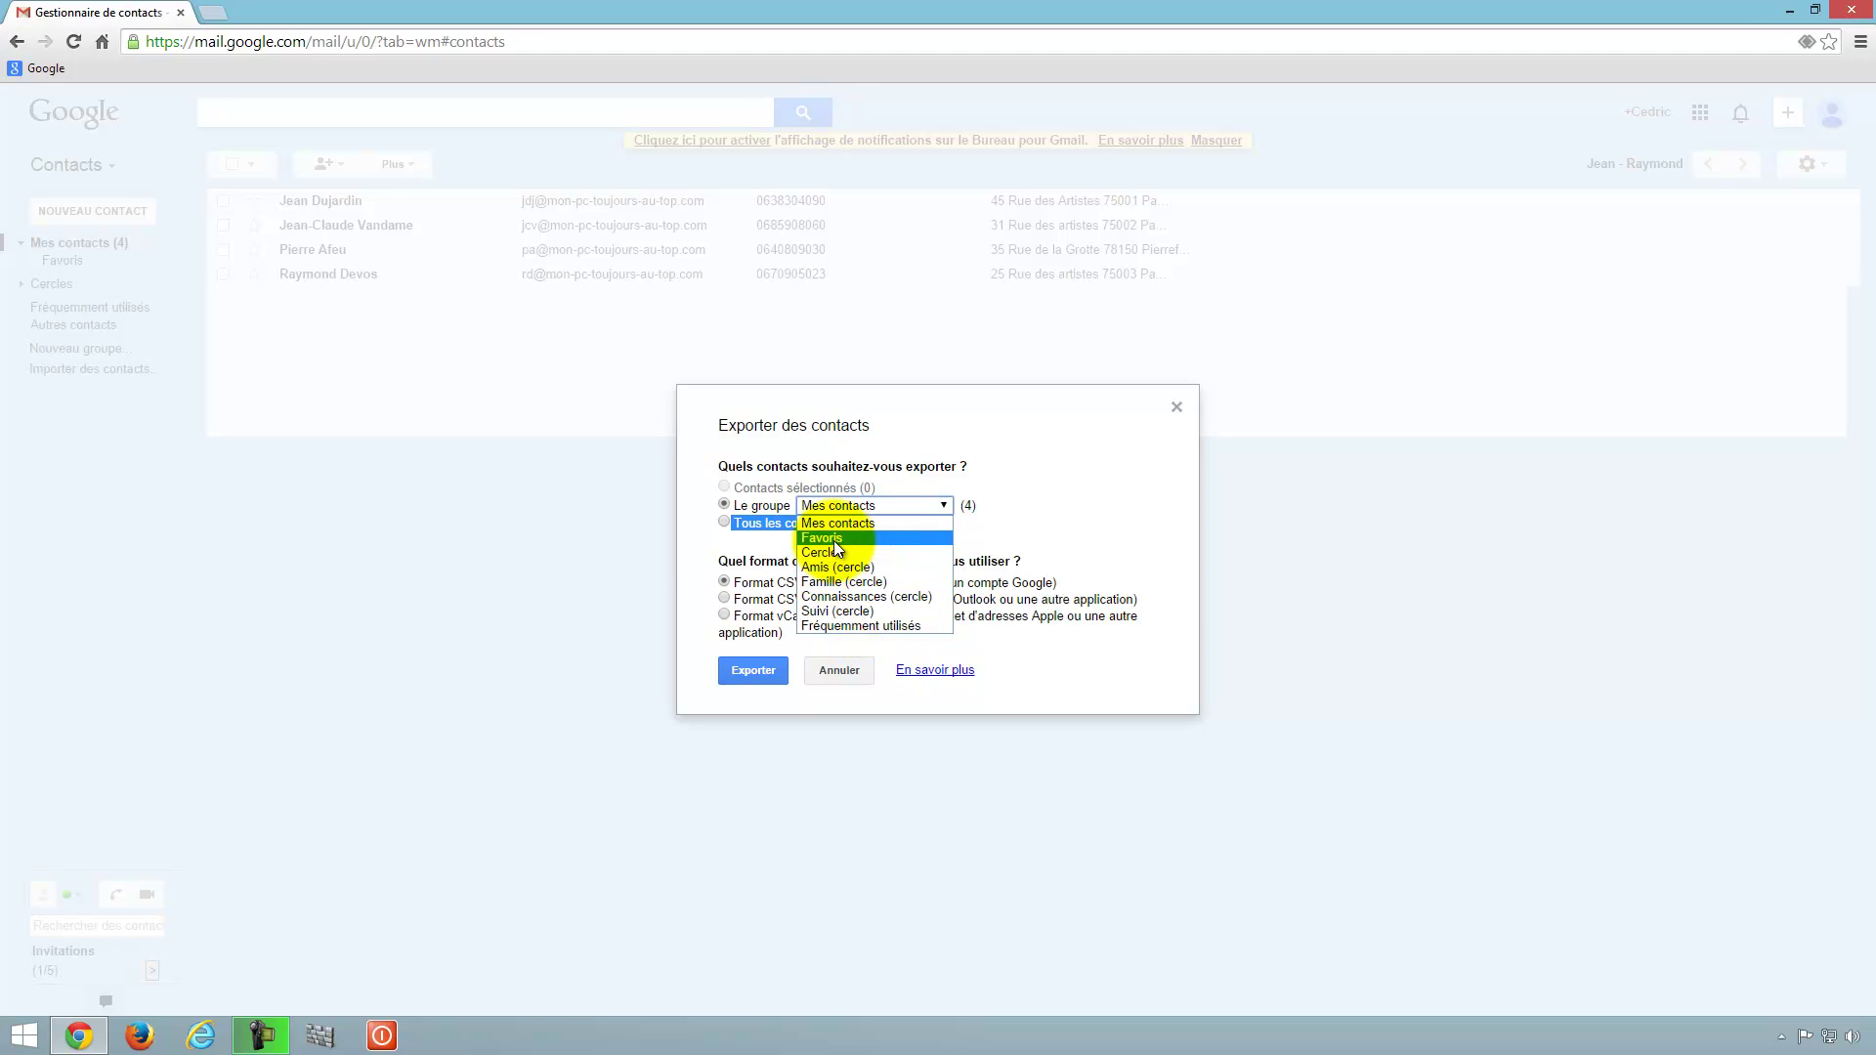
{"action": "left_click", "coordinate": [694, 495]}
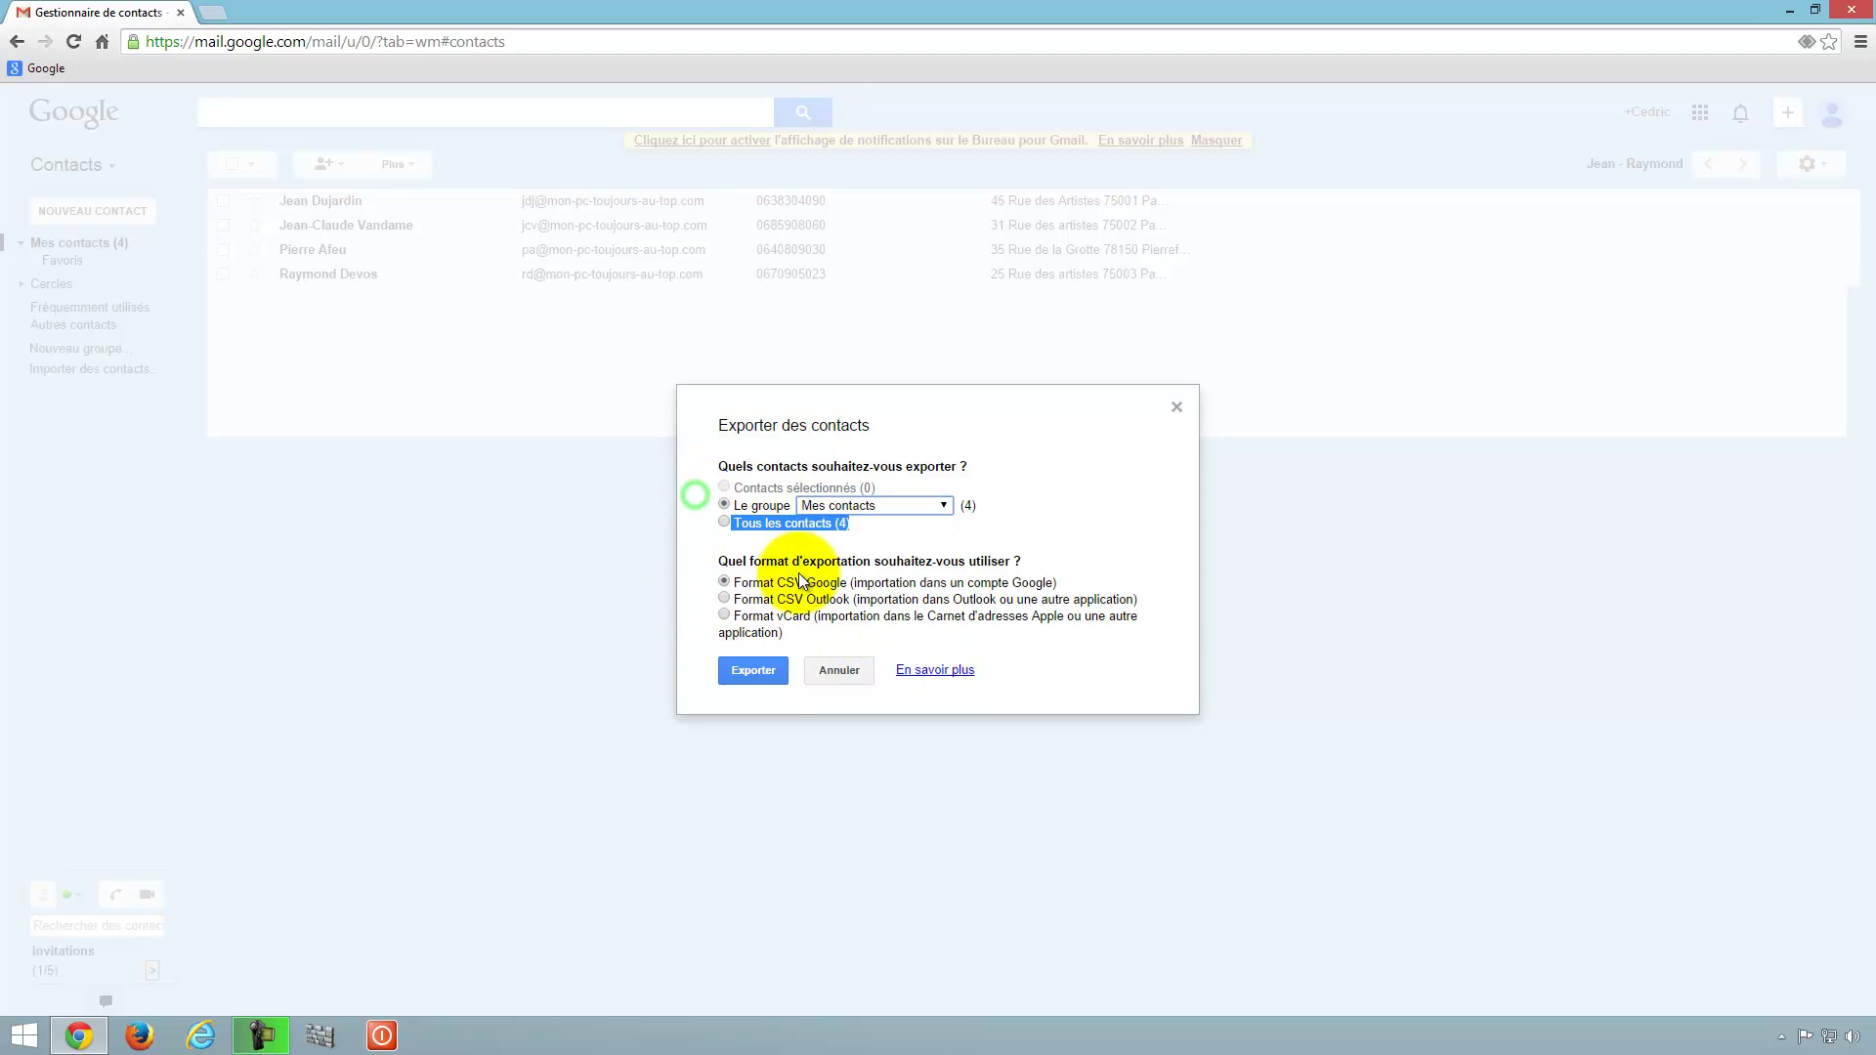
{"action": "left_click", "coordinate": [725, 523]}
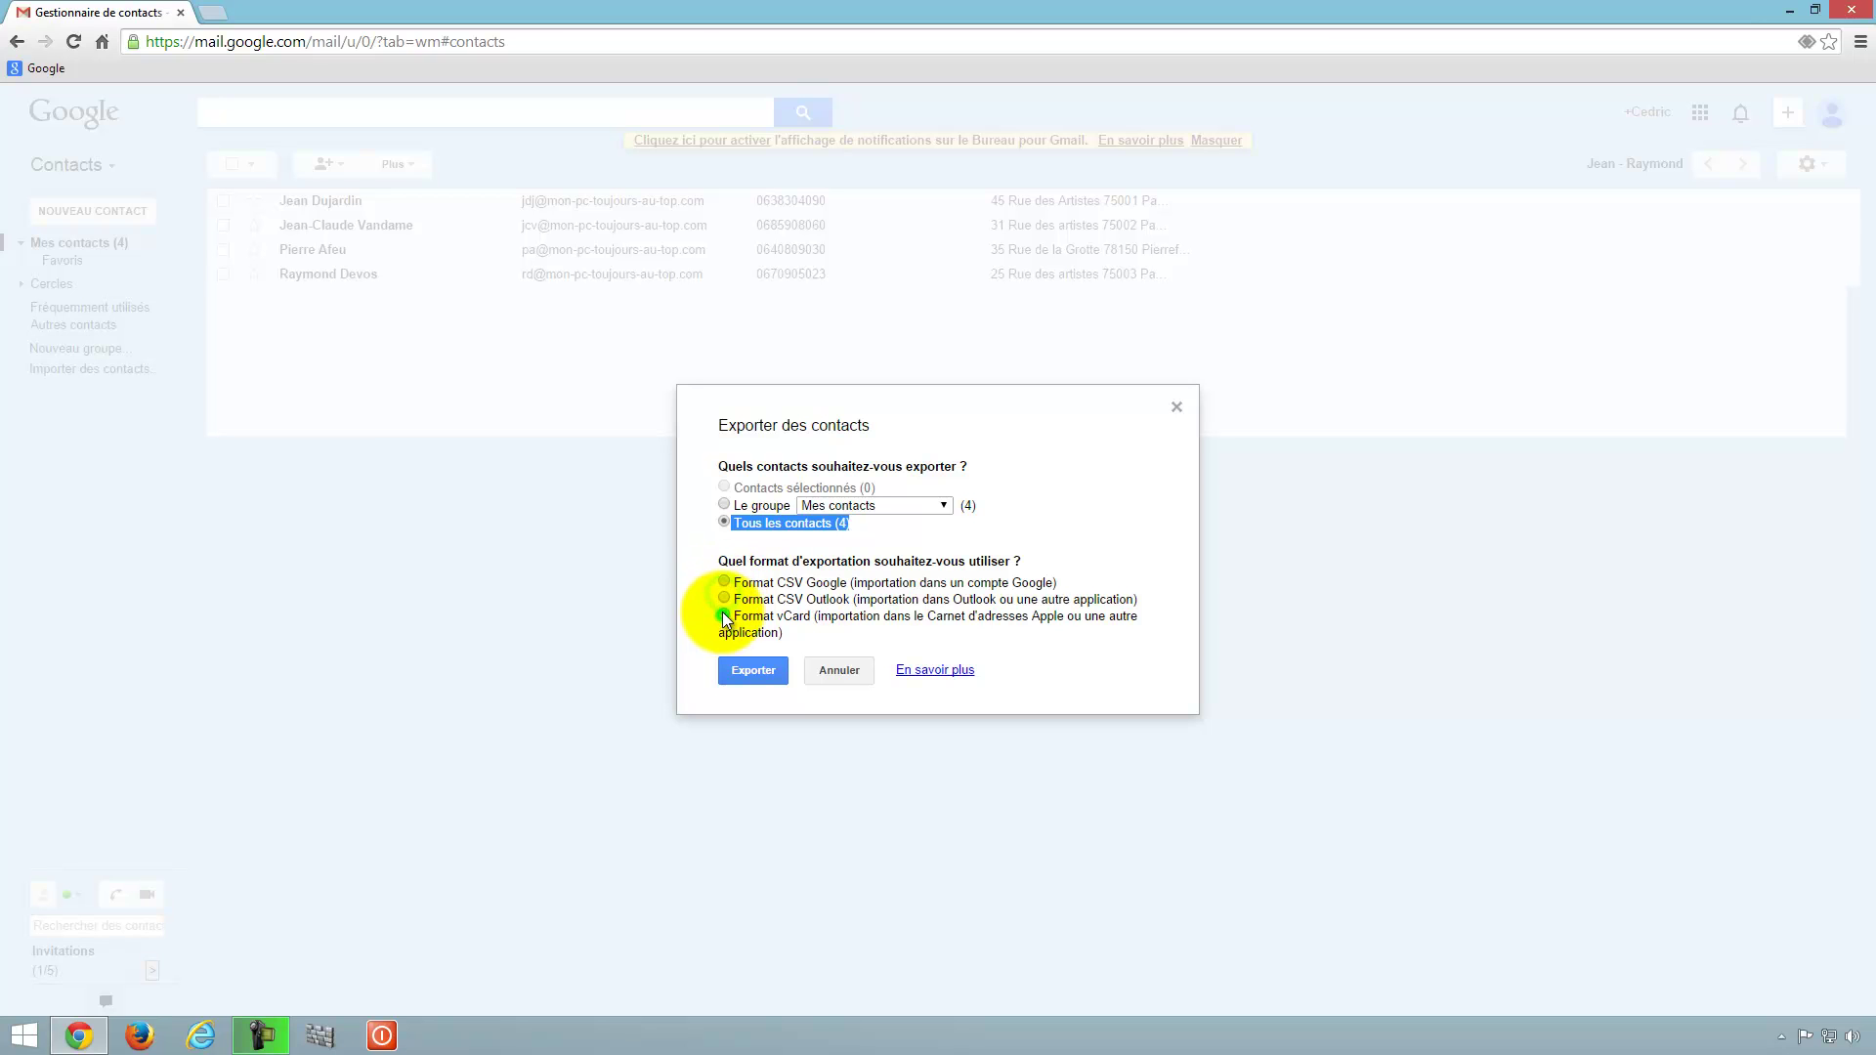
{"action": "left_click", "coordinate": [724, 581]}
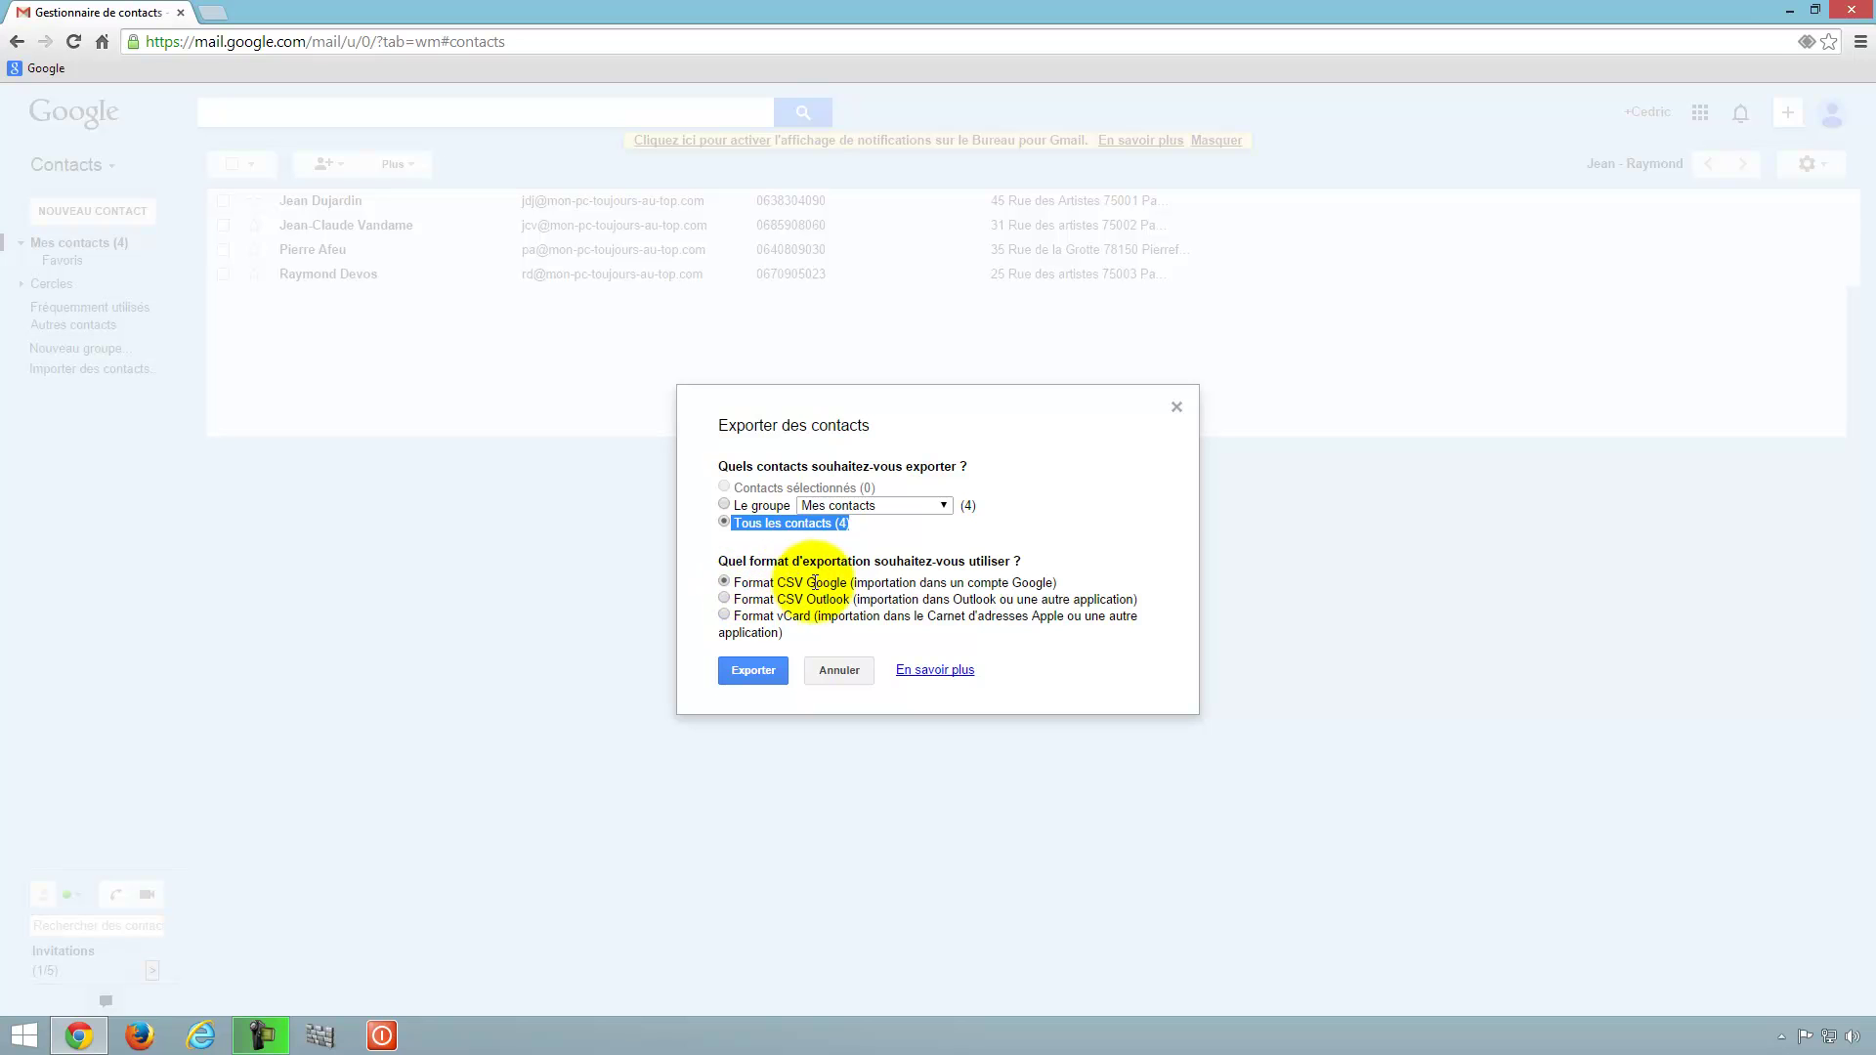
{"action": "left_click", "coordinate": [760, 668]}
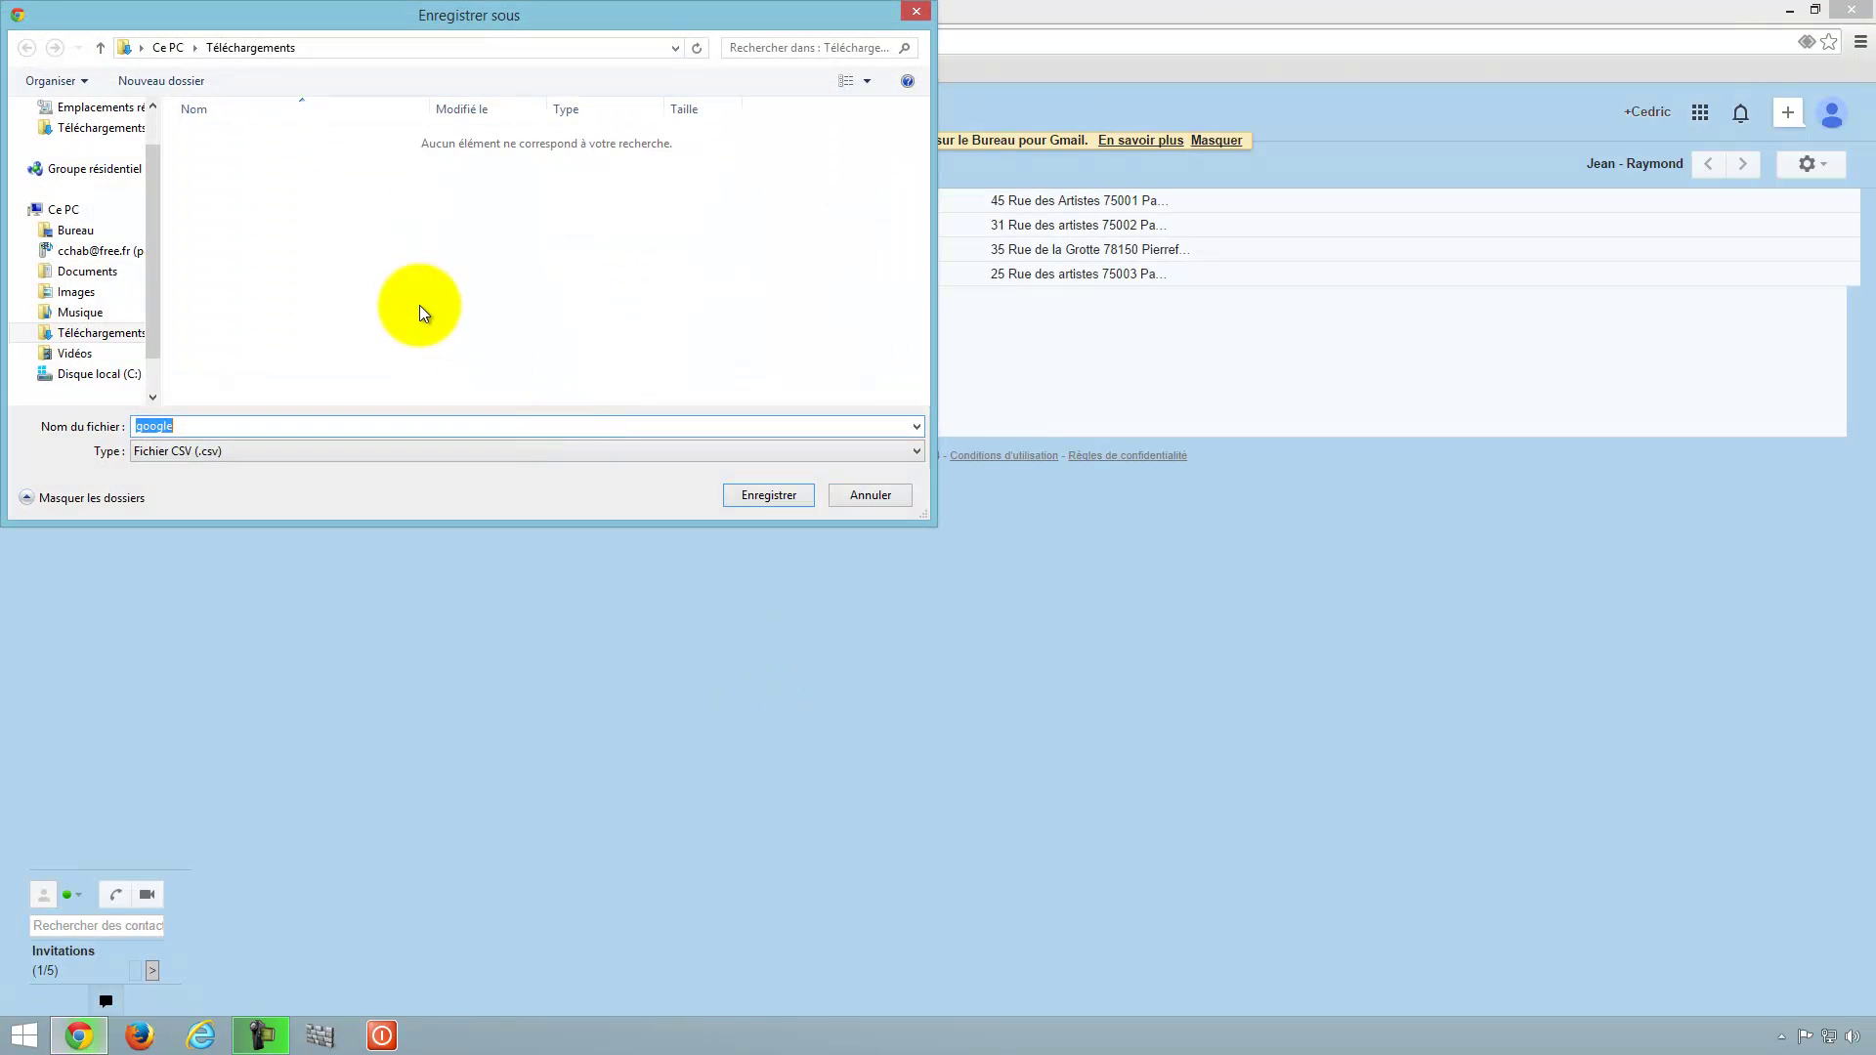
{"action": "left_click_drag", "start_coordinate": [499, 16], "coordinate": [930, 291]}
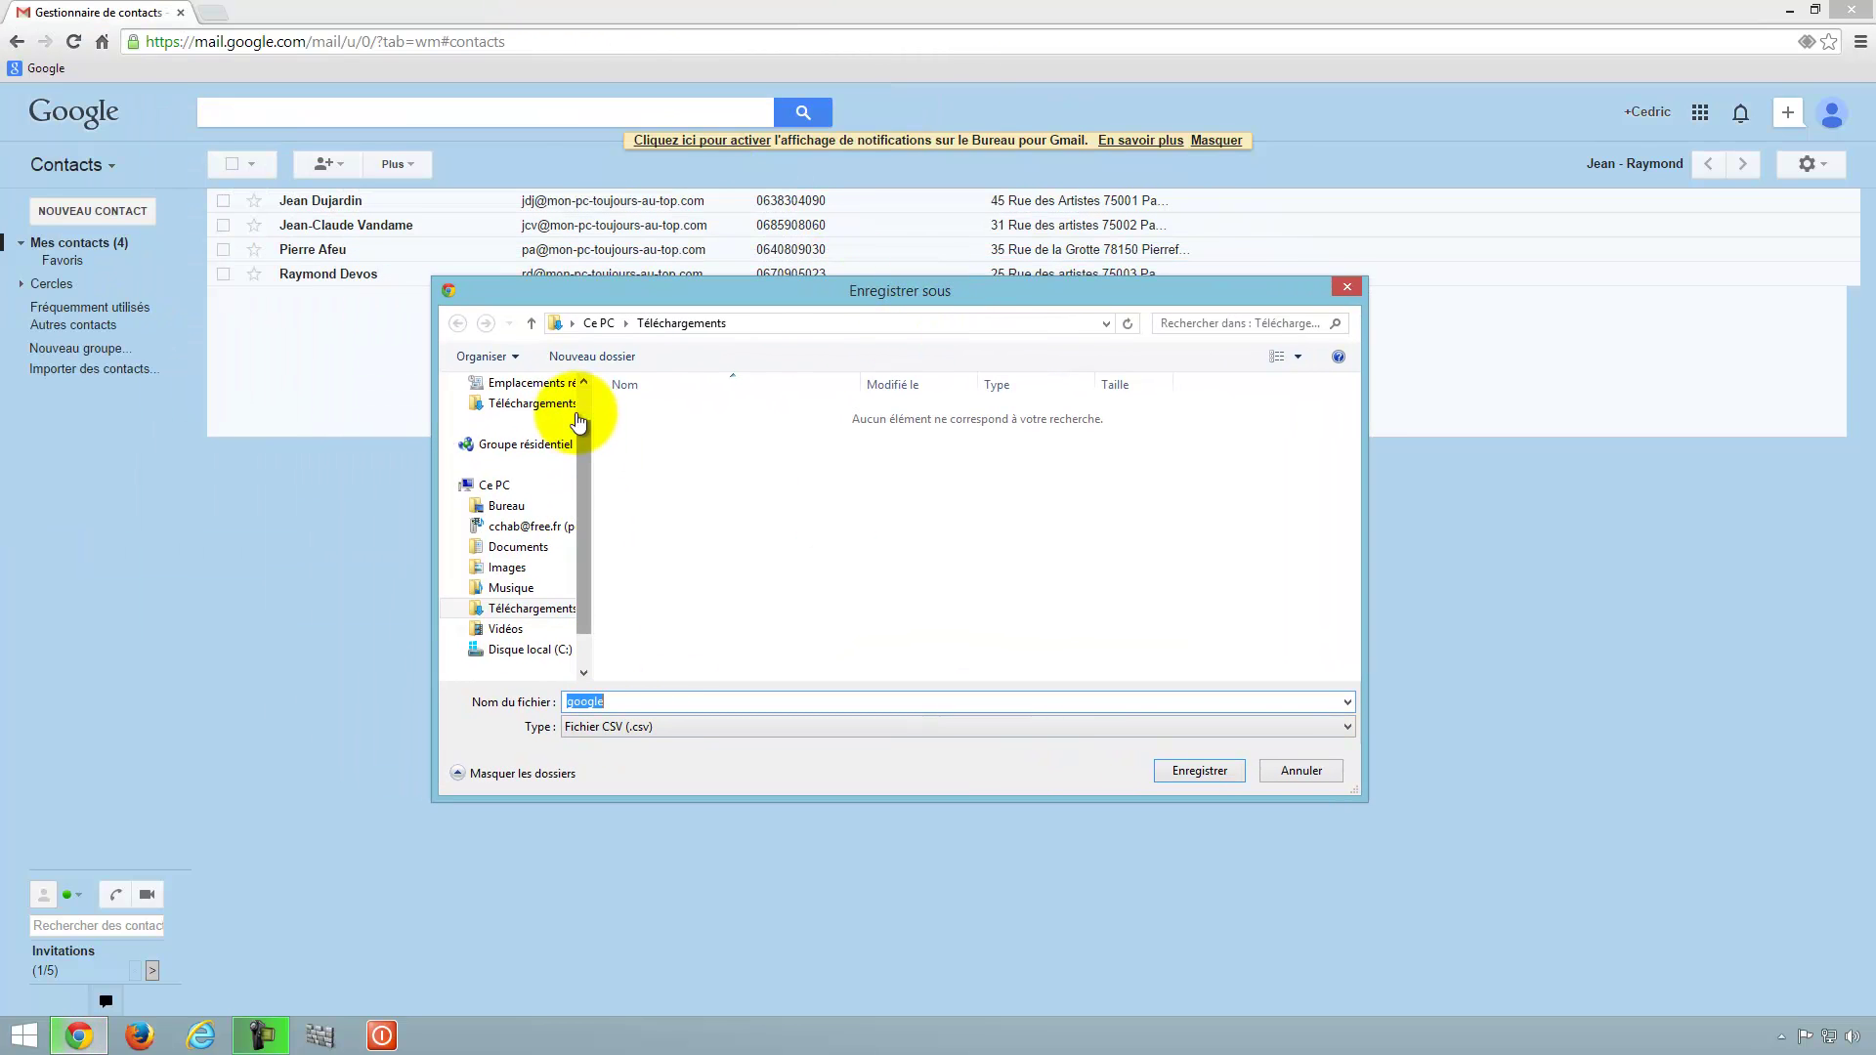
{"action": "scroll", "coordinate": [580, 409], "scroll_direction": "up", "scroll_amount": 1}
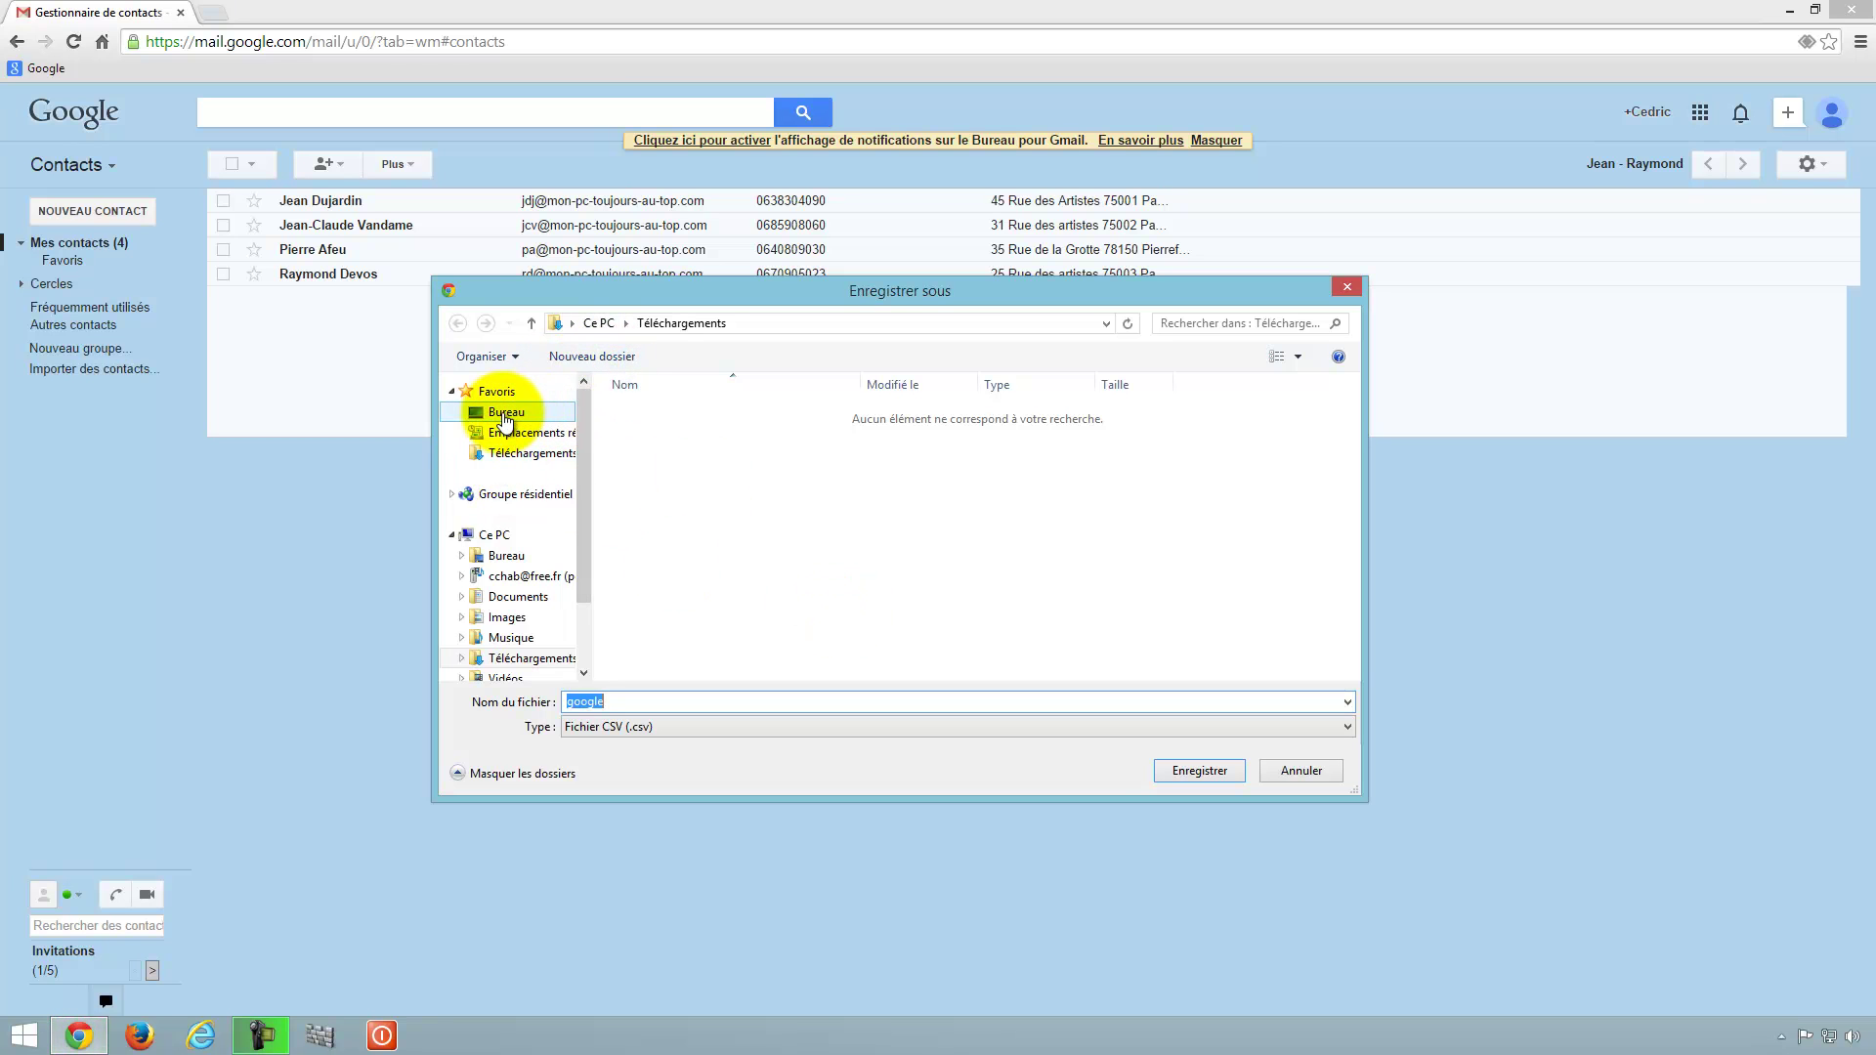
{"action": "left_click", "coordinate": [506, 415]}
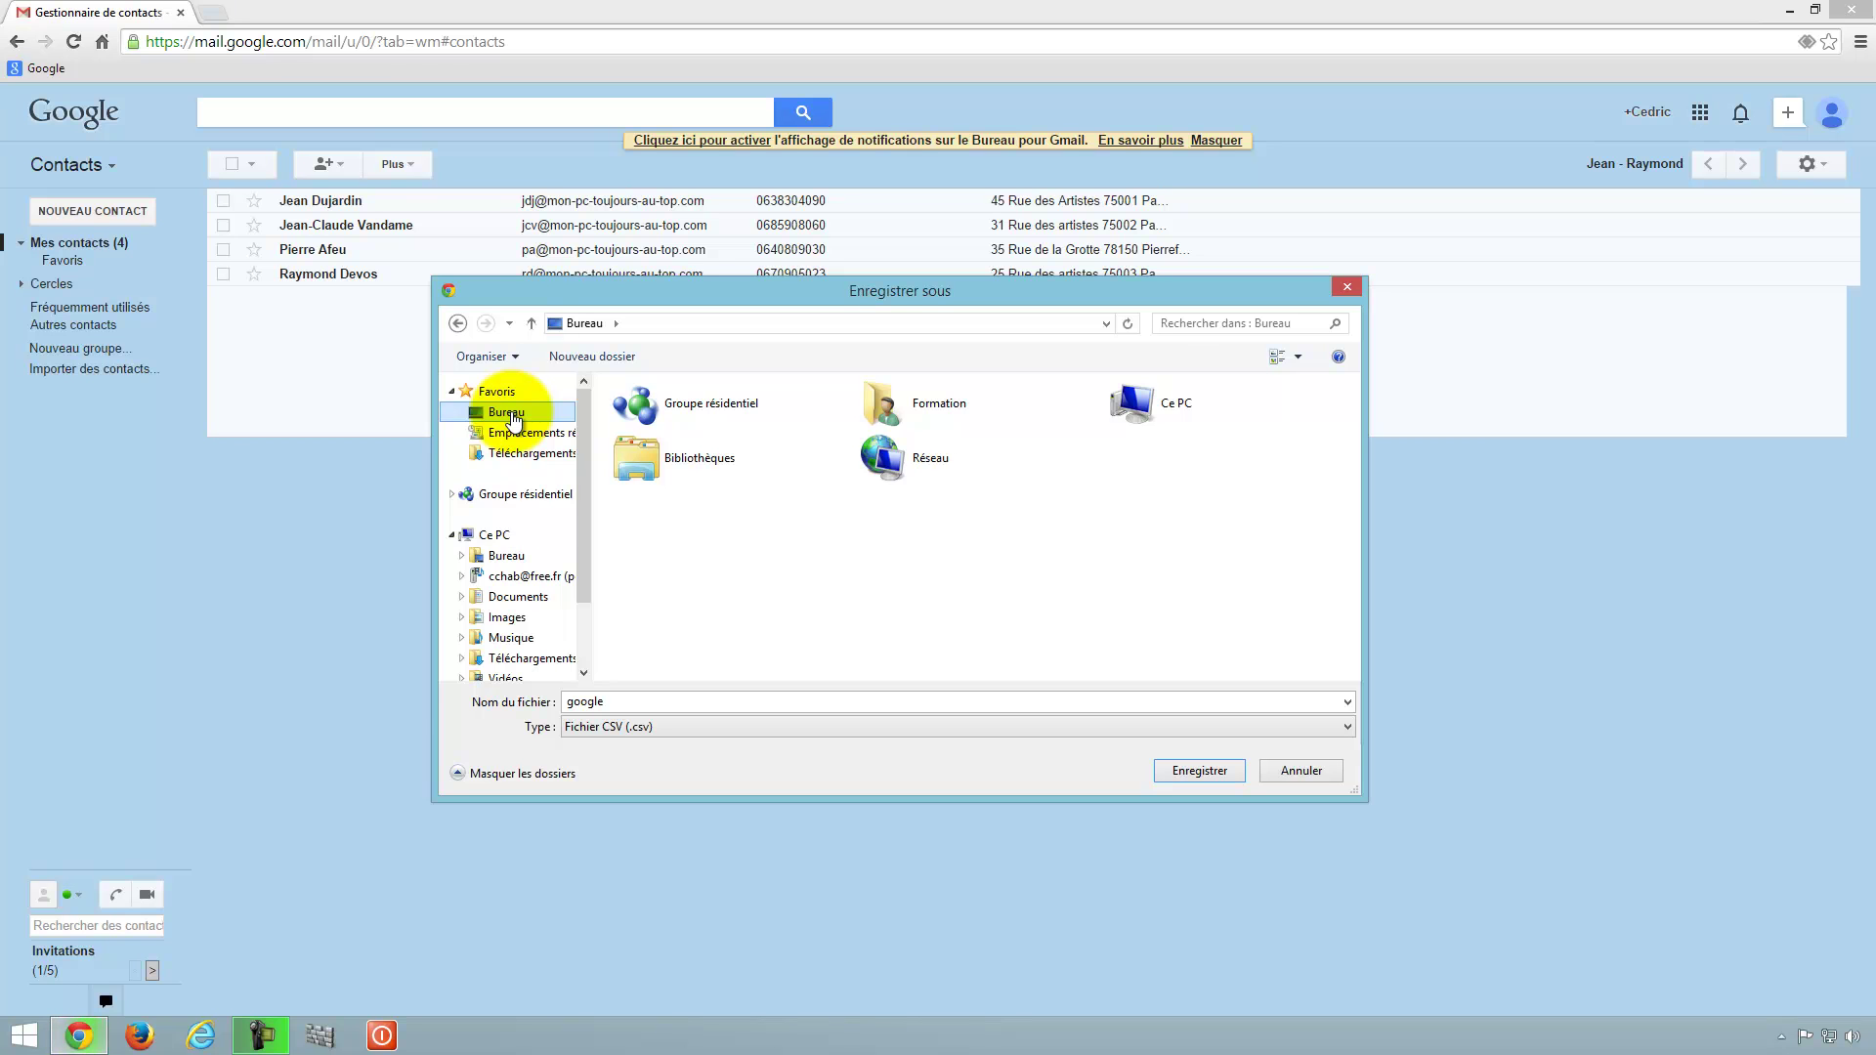
{"action": "double_click", "coordinate": [586, 703]}
{"action": "left_click", "coordinate": [622, 705]}
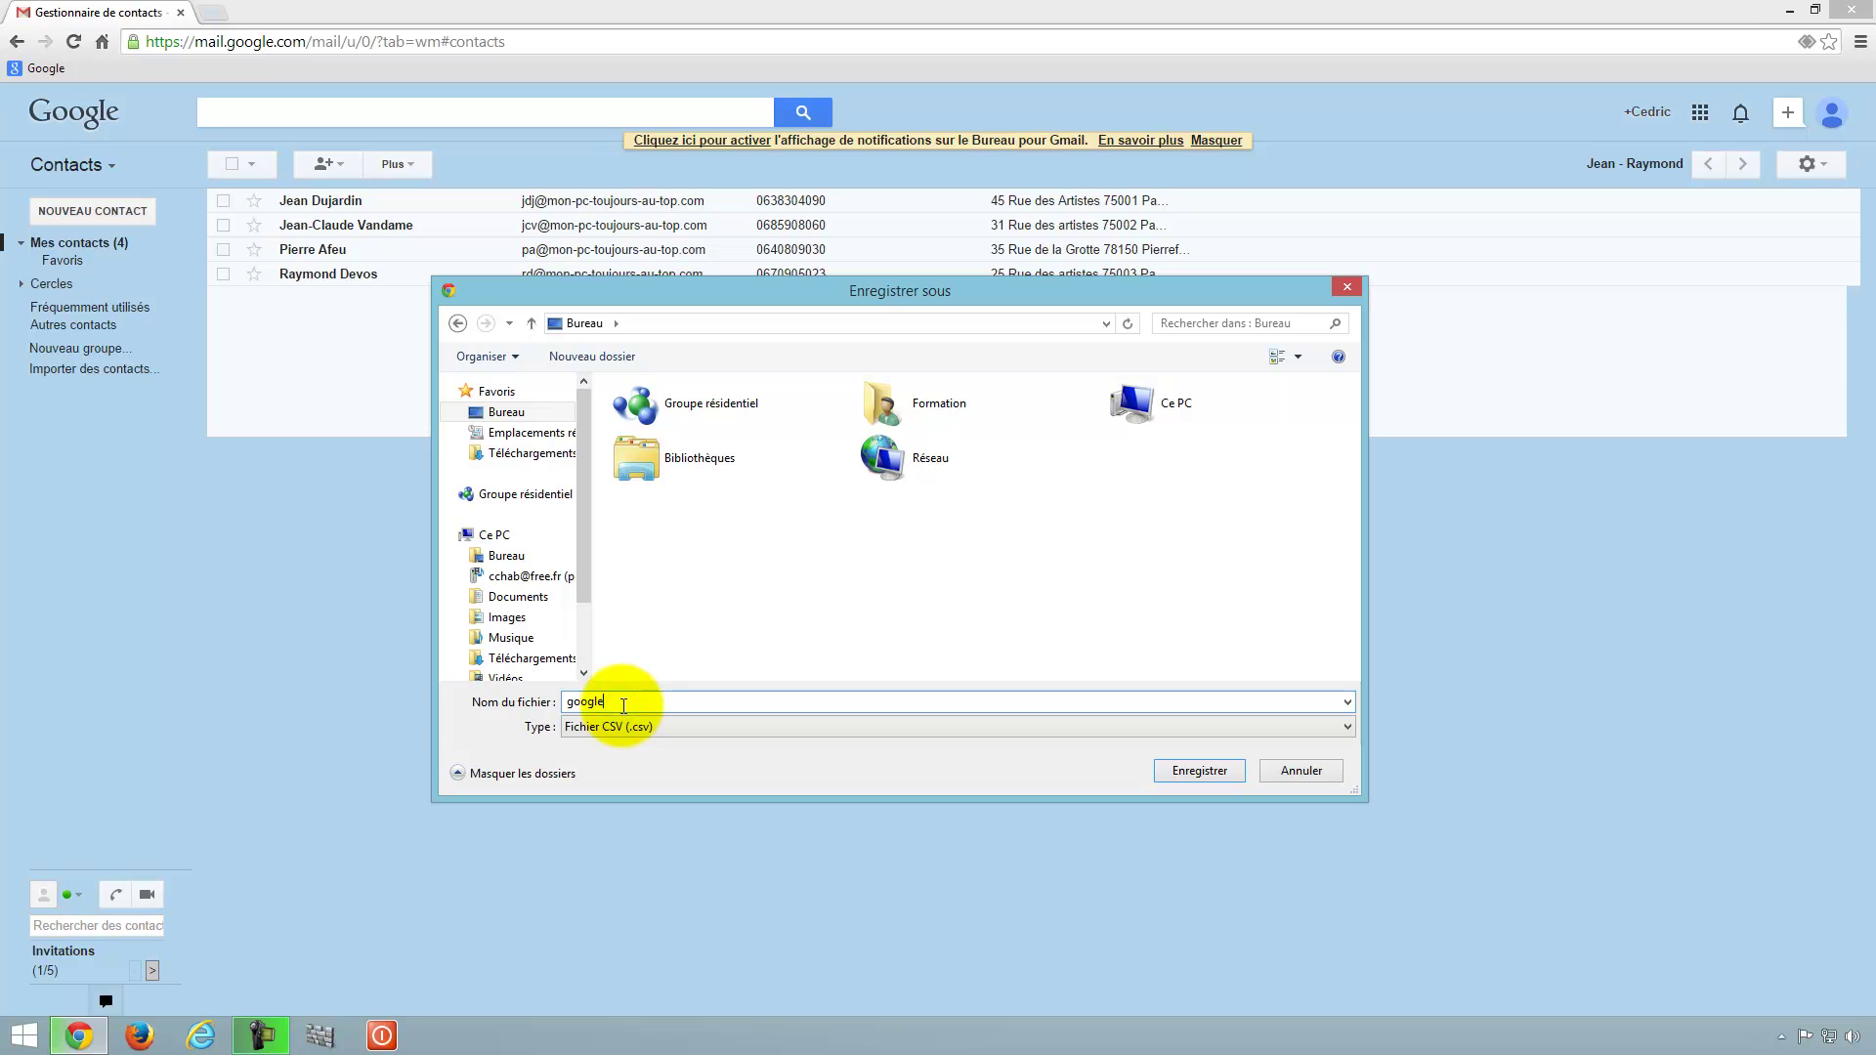
{"action": "key", "text": "Home"}
{"action": "type", "text": "cchabrely-"}
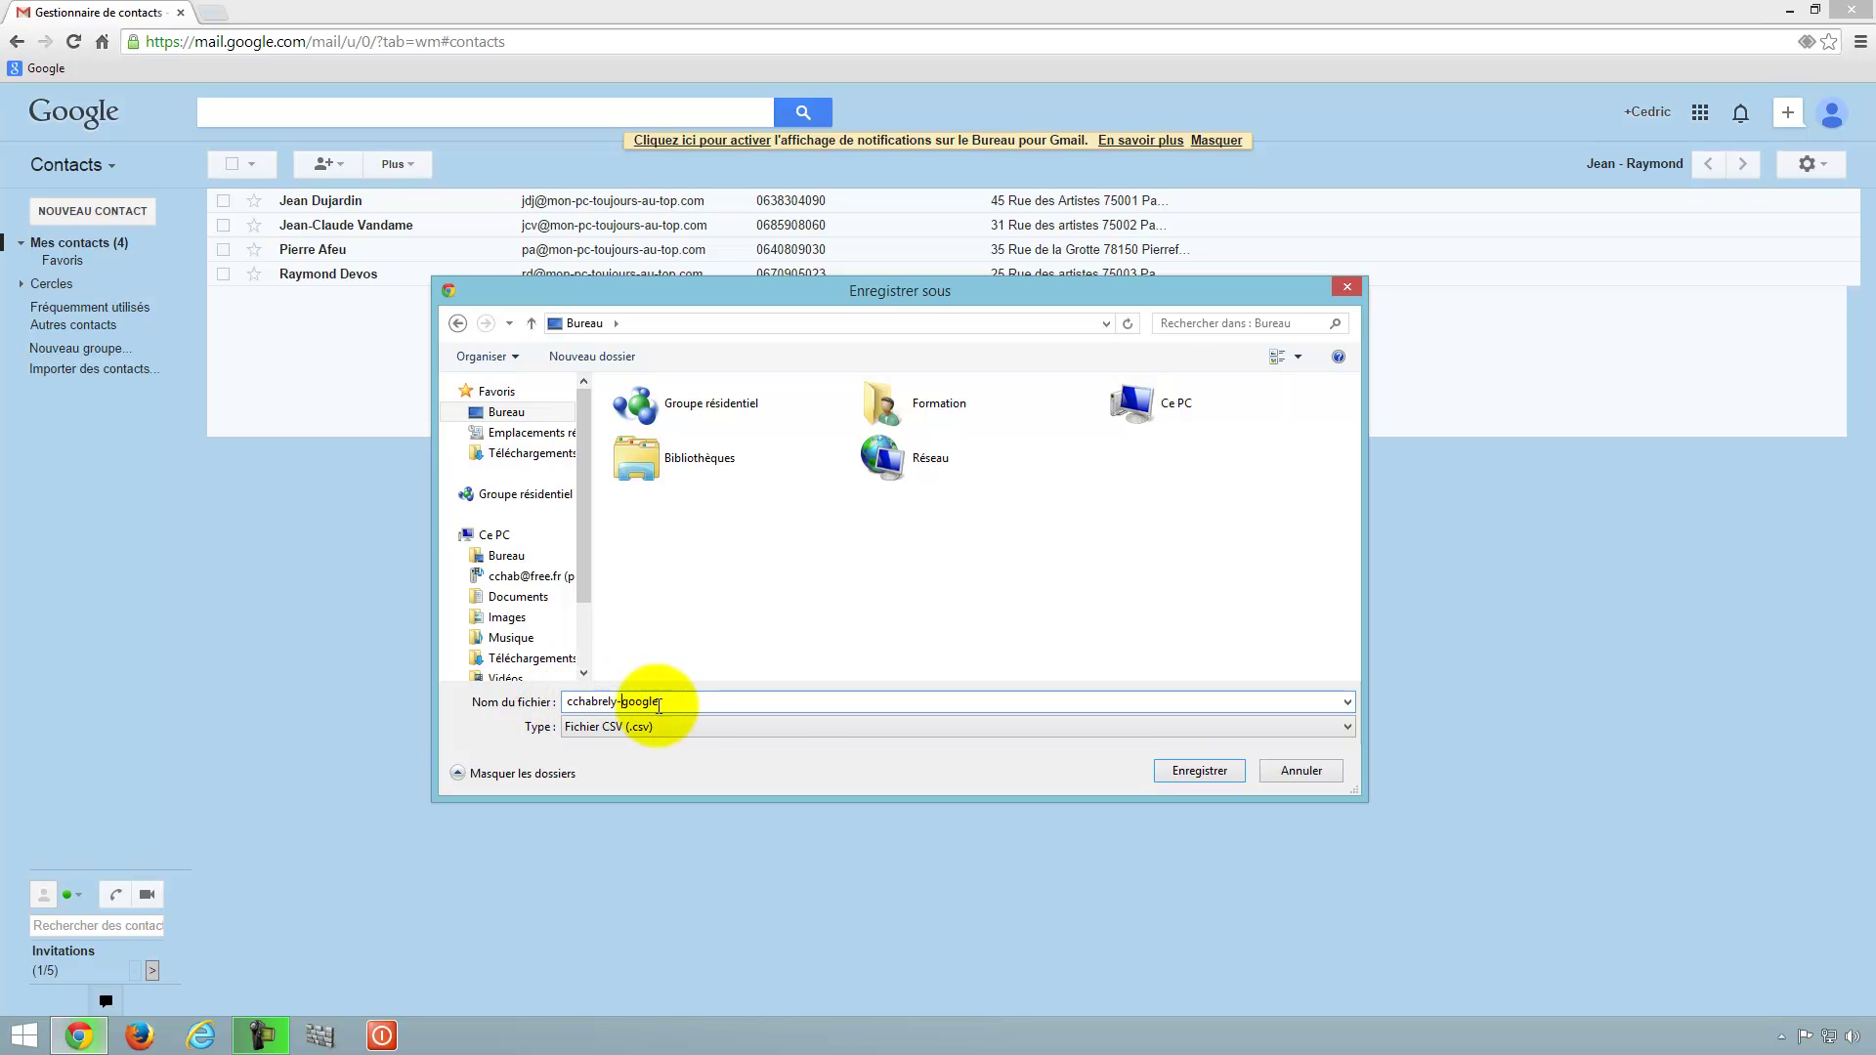
{"action": "left_click", "coordinate": [1182, 772]}
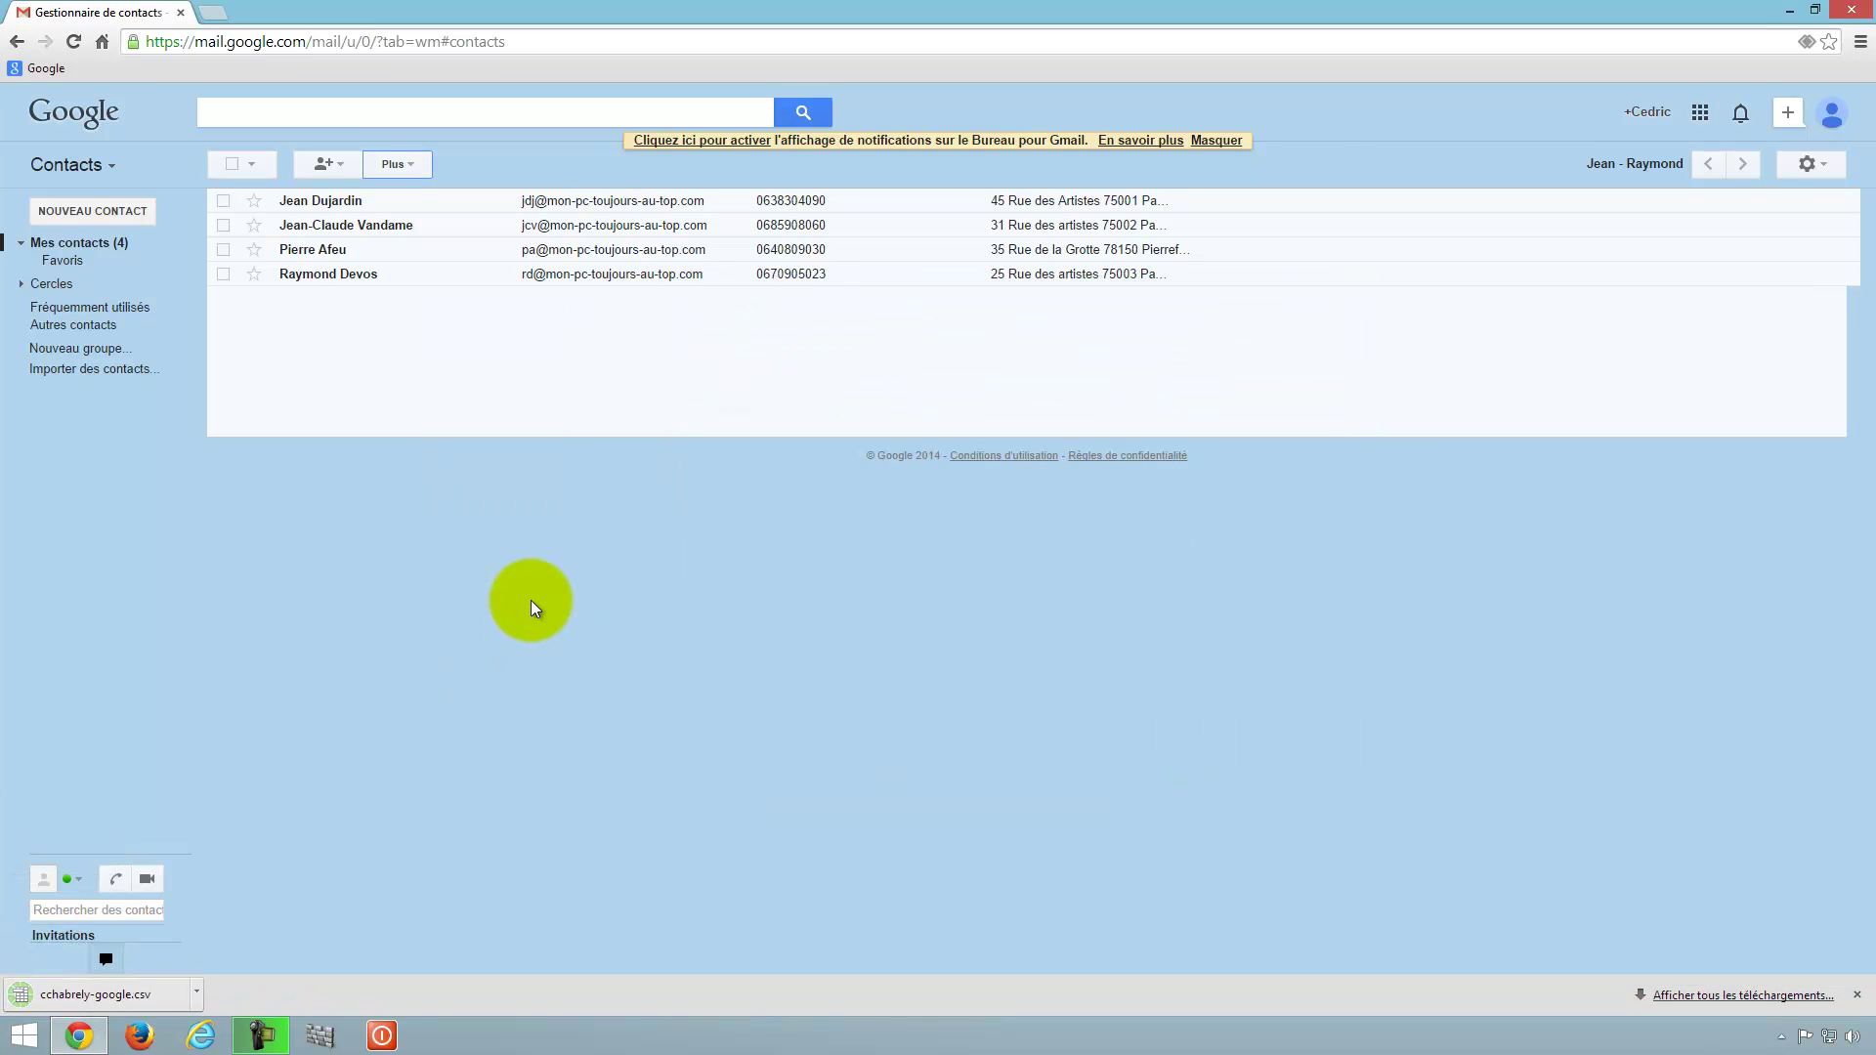
Step: Export all contacts in Outlook CSV format and save the file on the desktop as cchabrely-contacts
{"action": "left_click", "coordinate": [408, 168]}
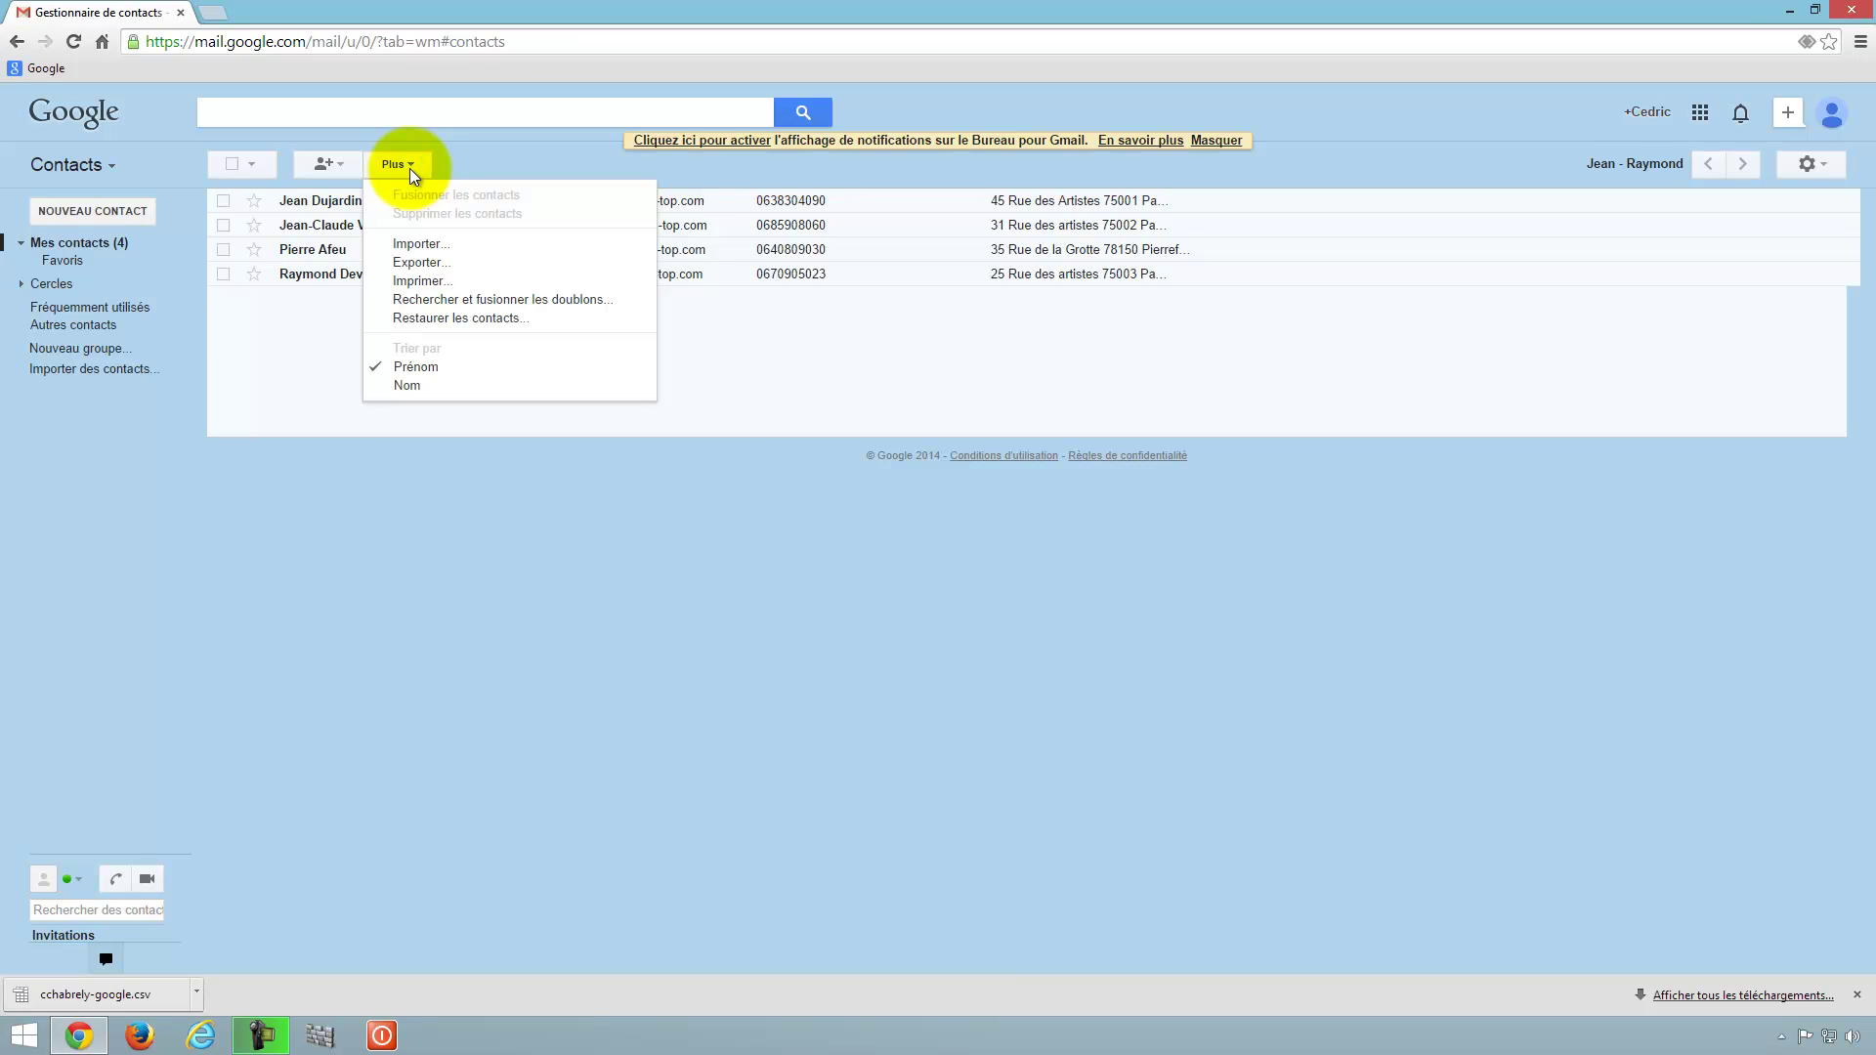
{"action": "left_click", "coordinate": [410, 262]}
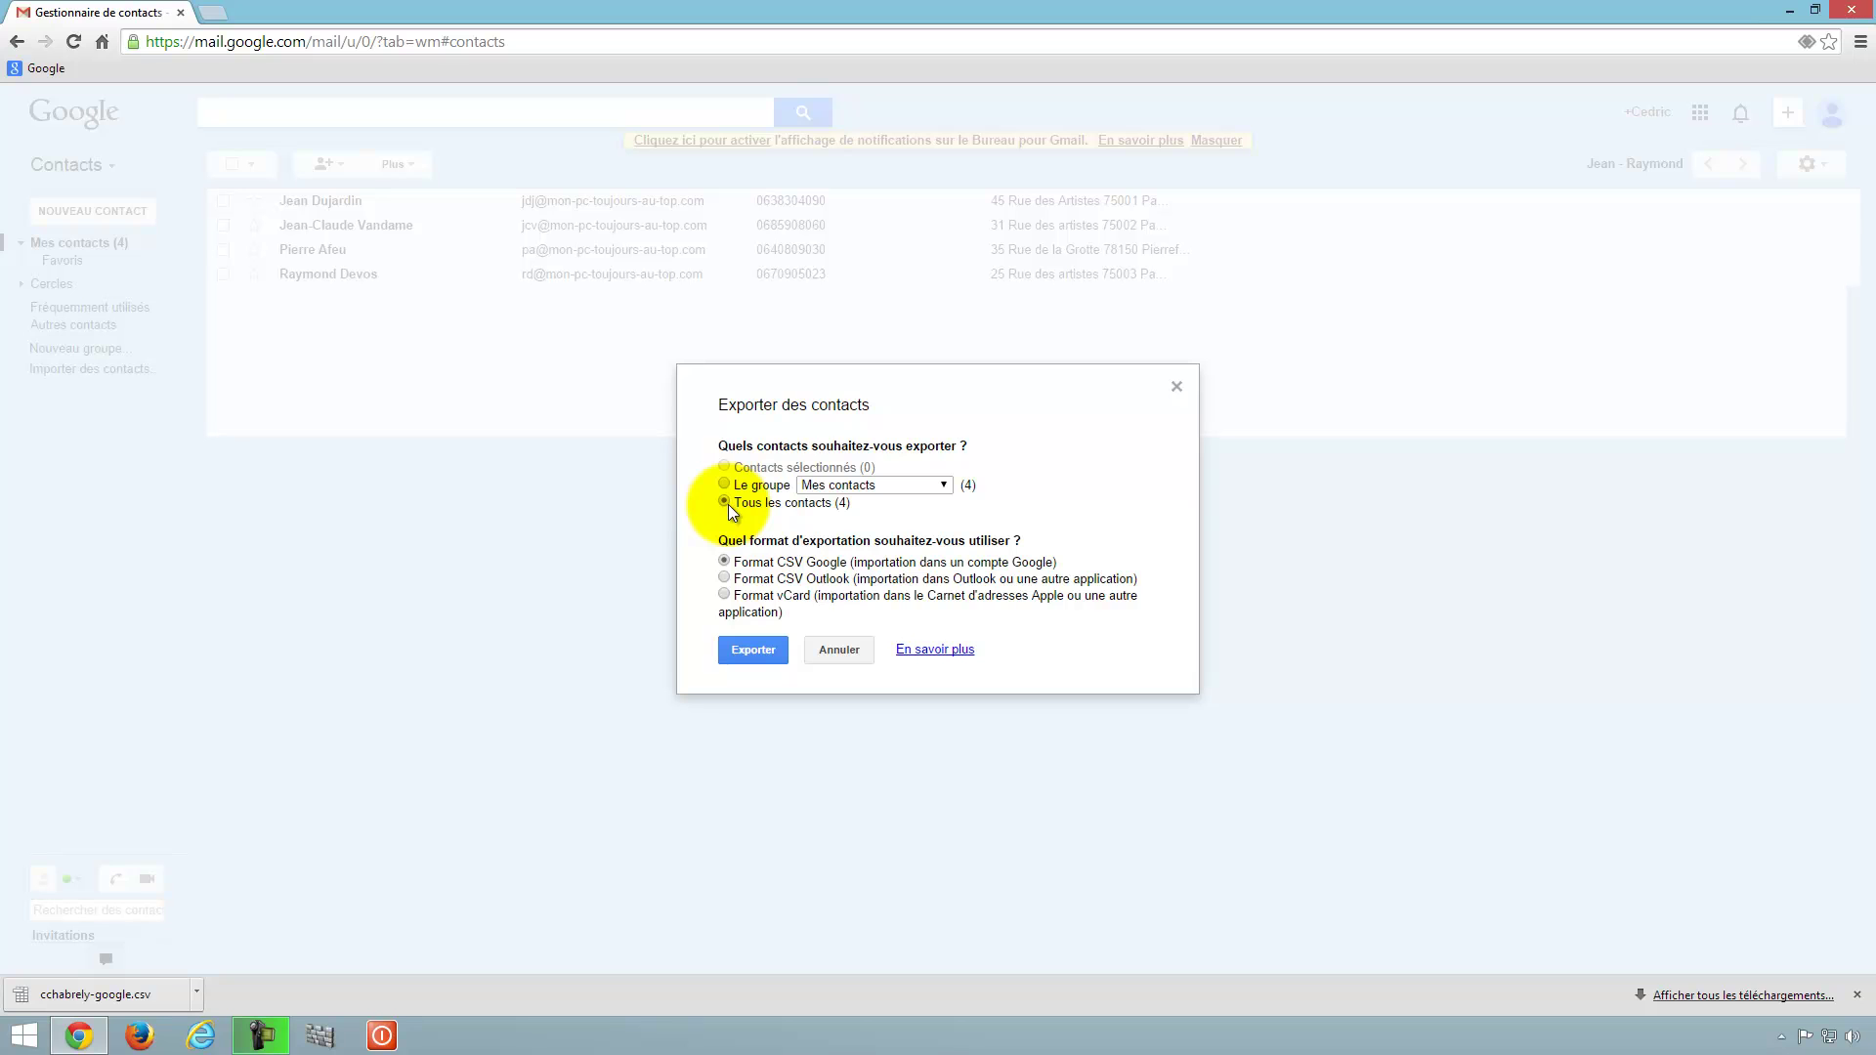
{"action": "left_click", "coordinate": [724, 578]}
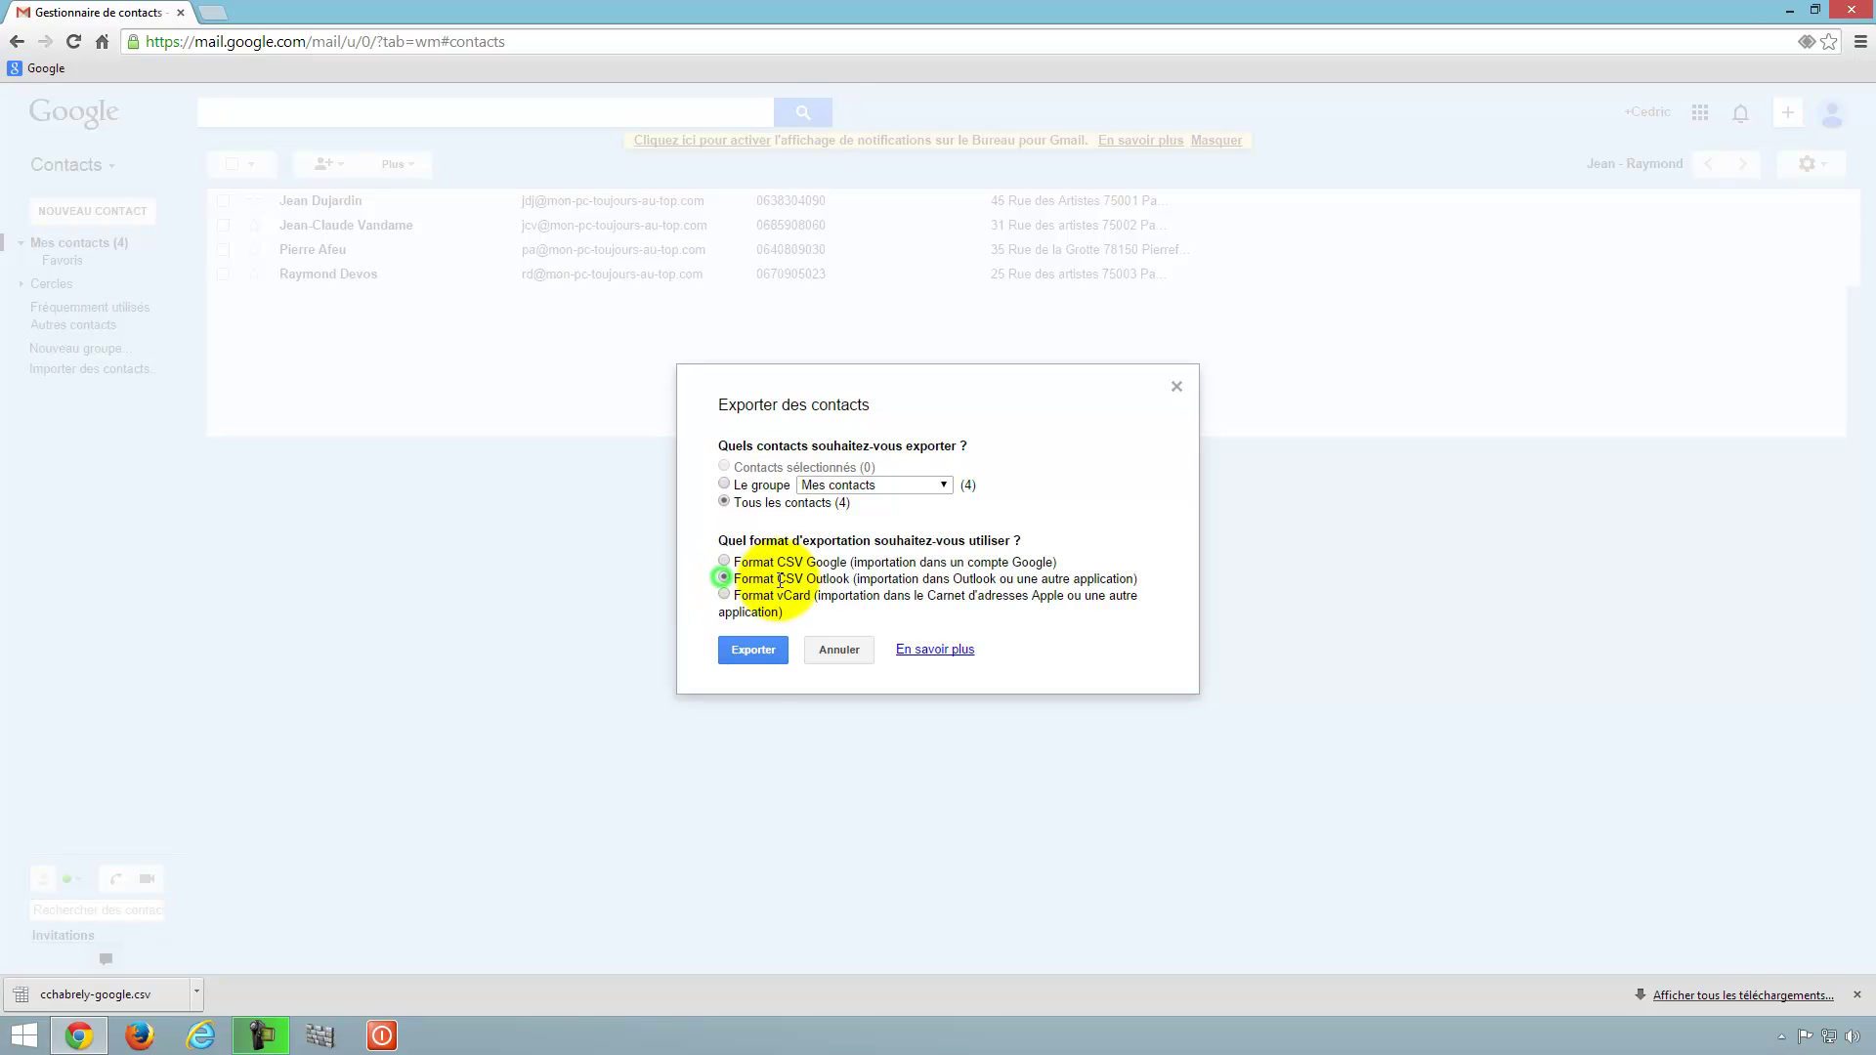
{"action": "left_click", "coordinate": [758, 653]}
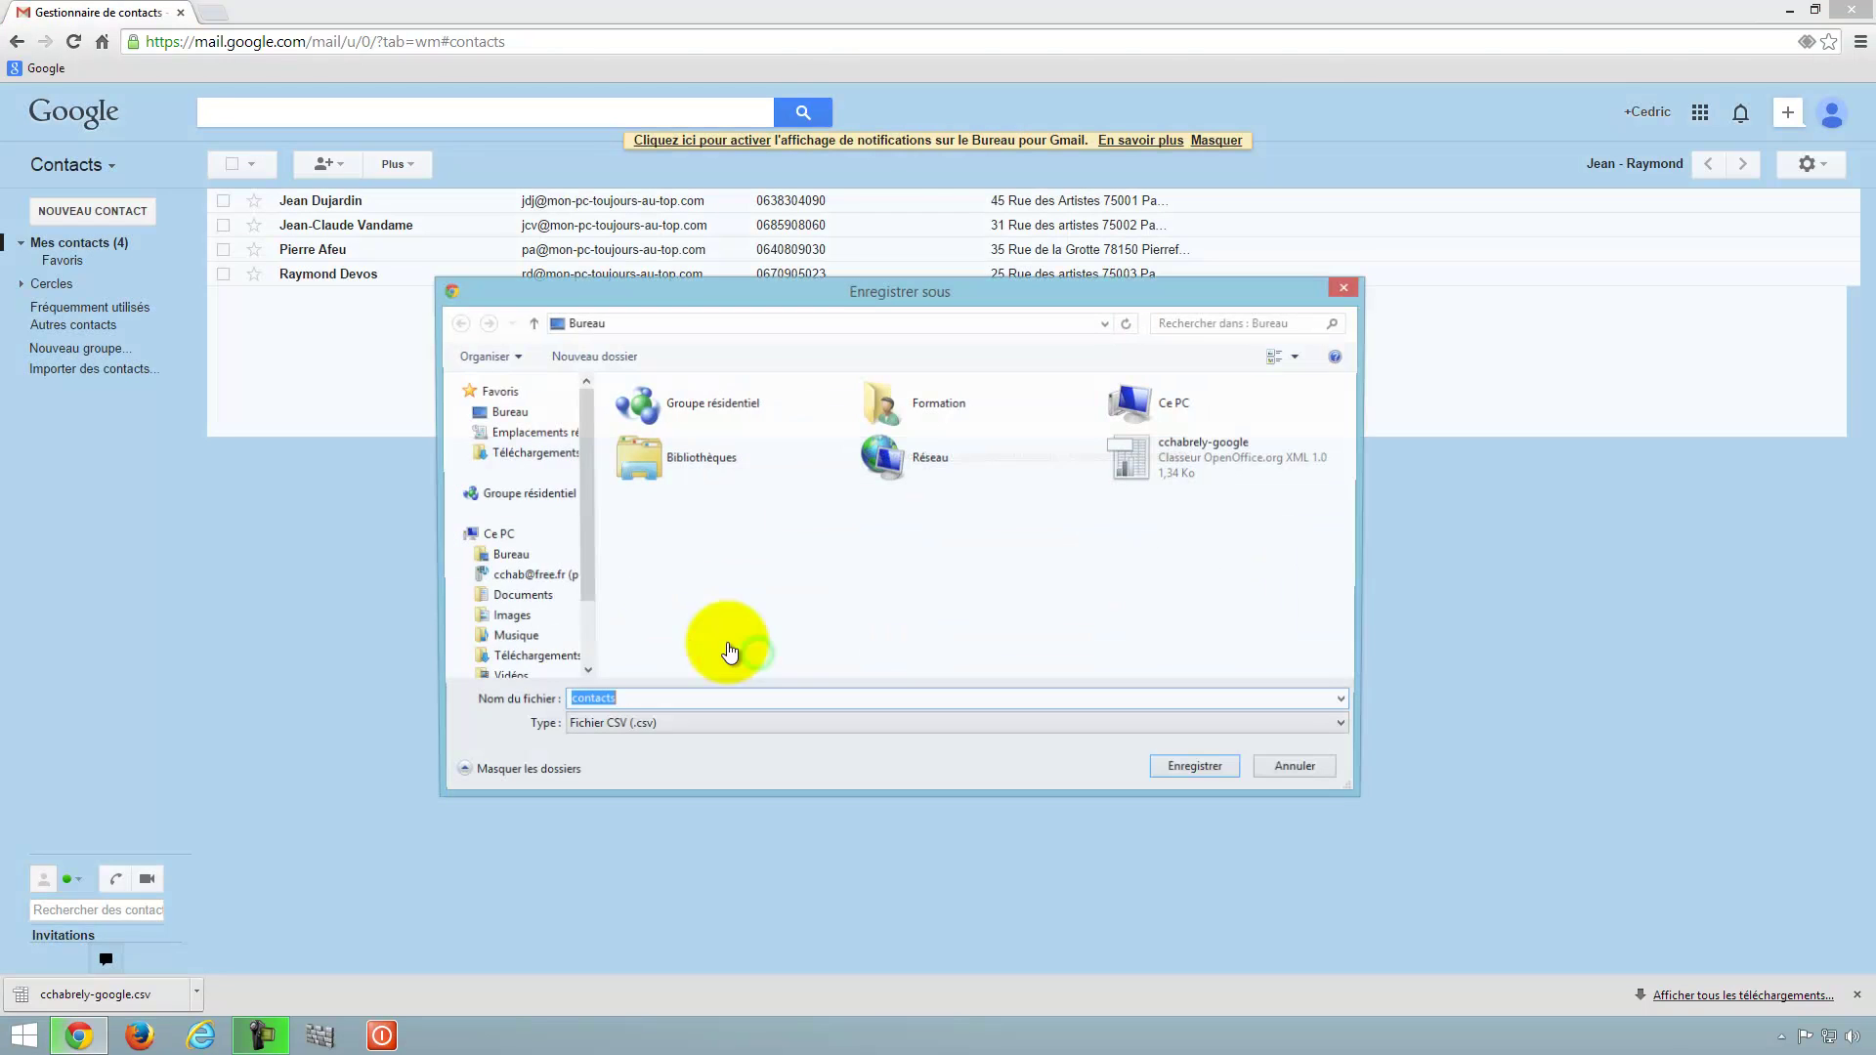
{"action": "left_click", "coordinate": [569, 703]}
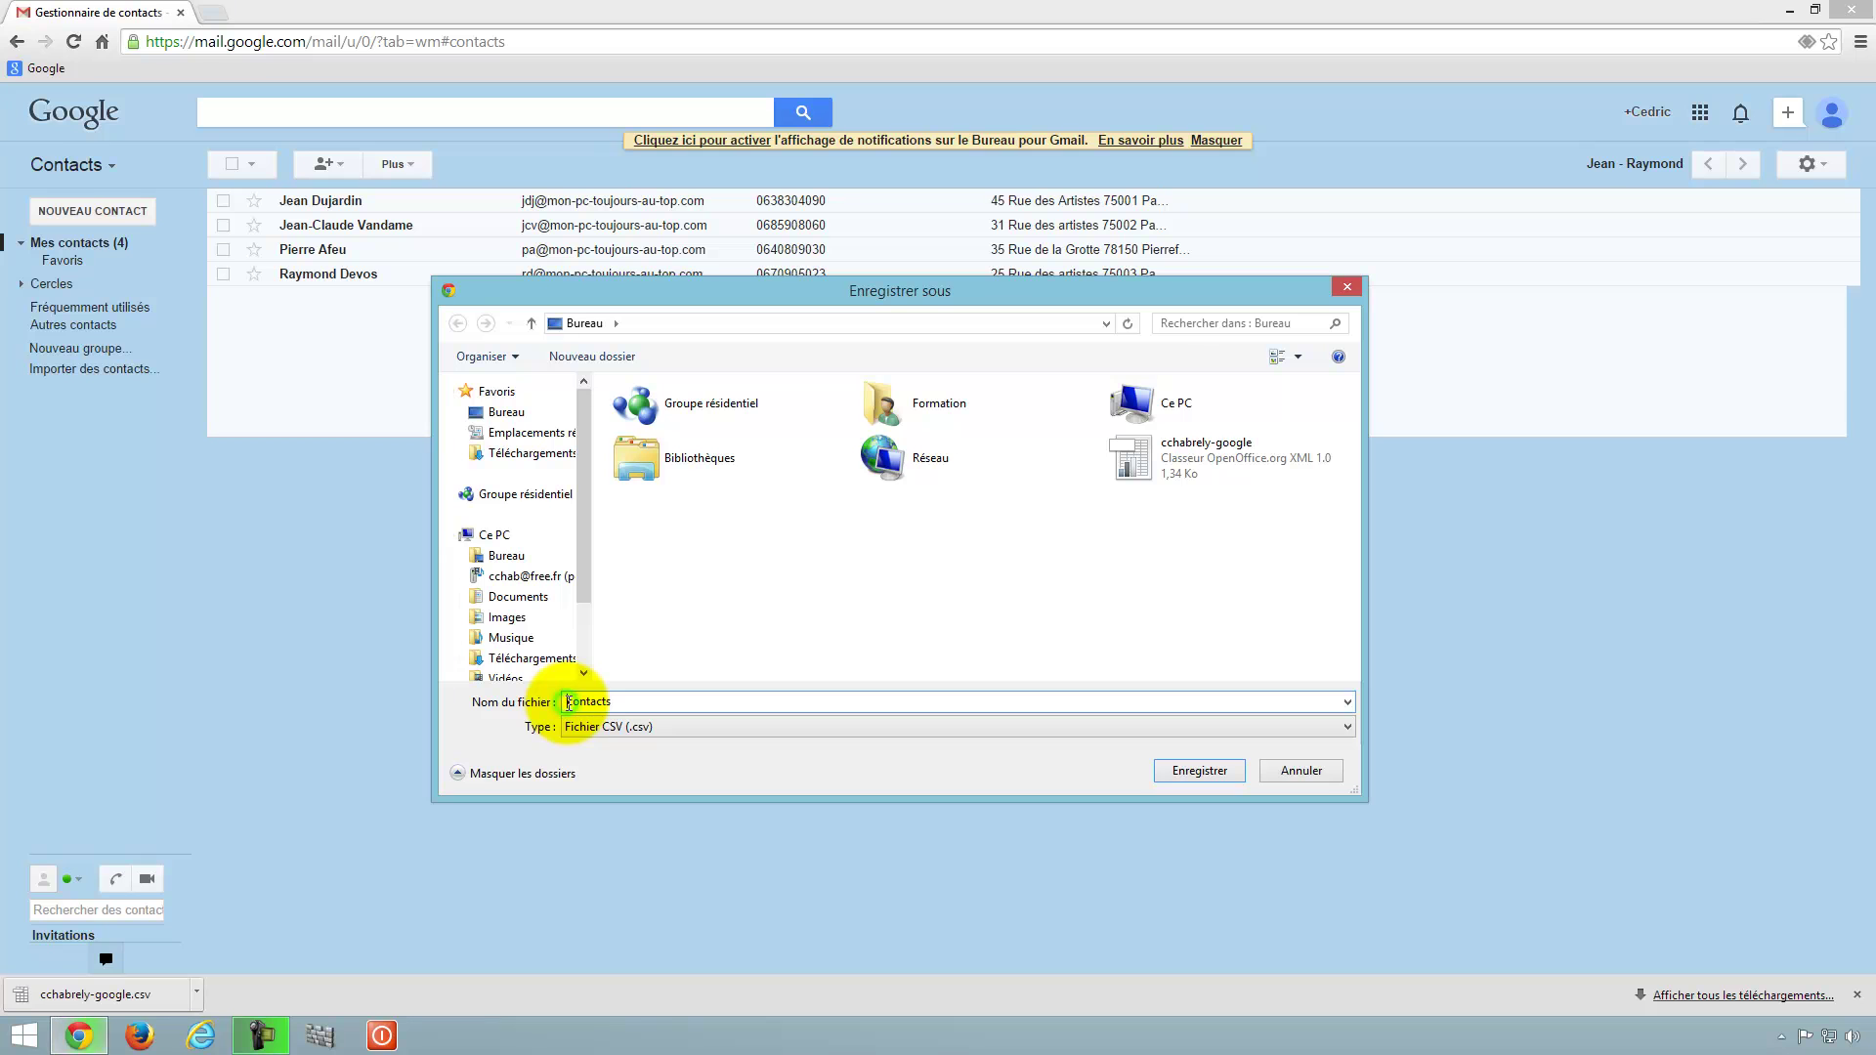
{"action": "type", "text": "cchabrely-"}
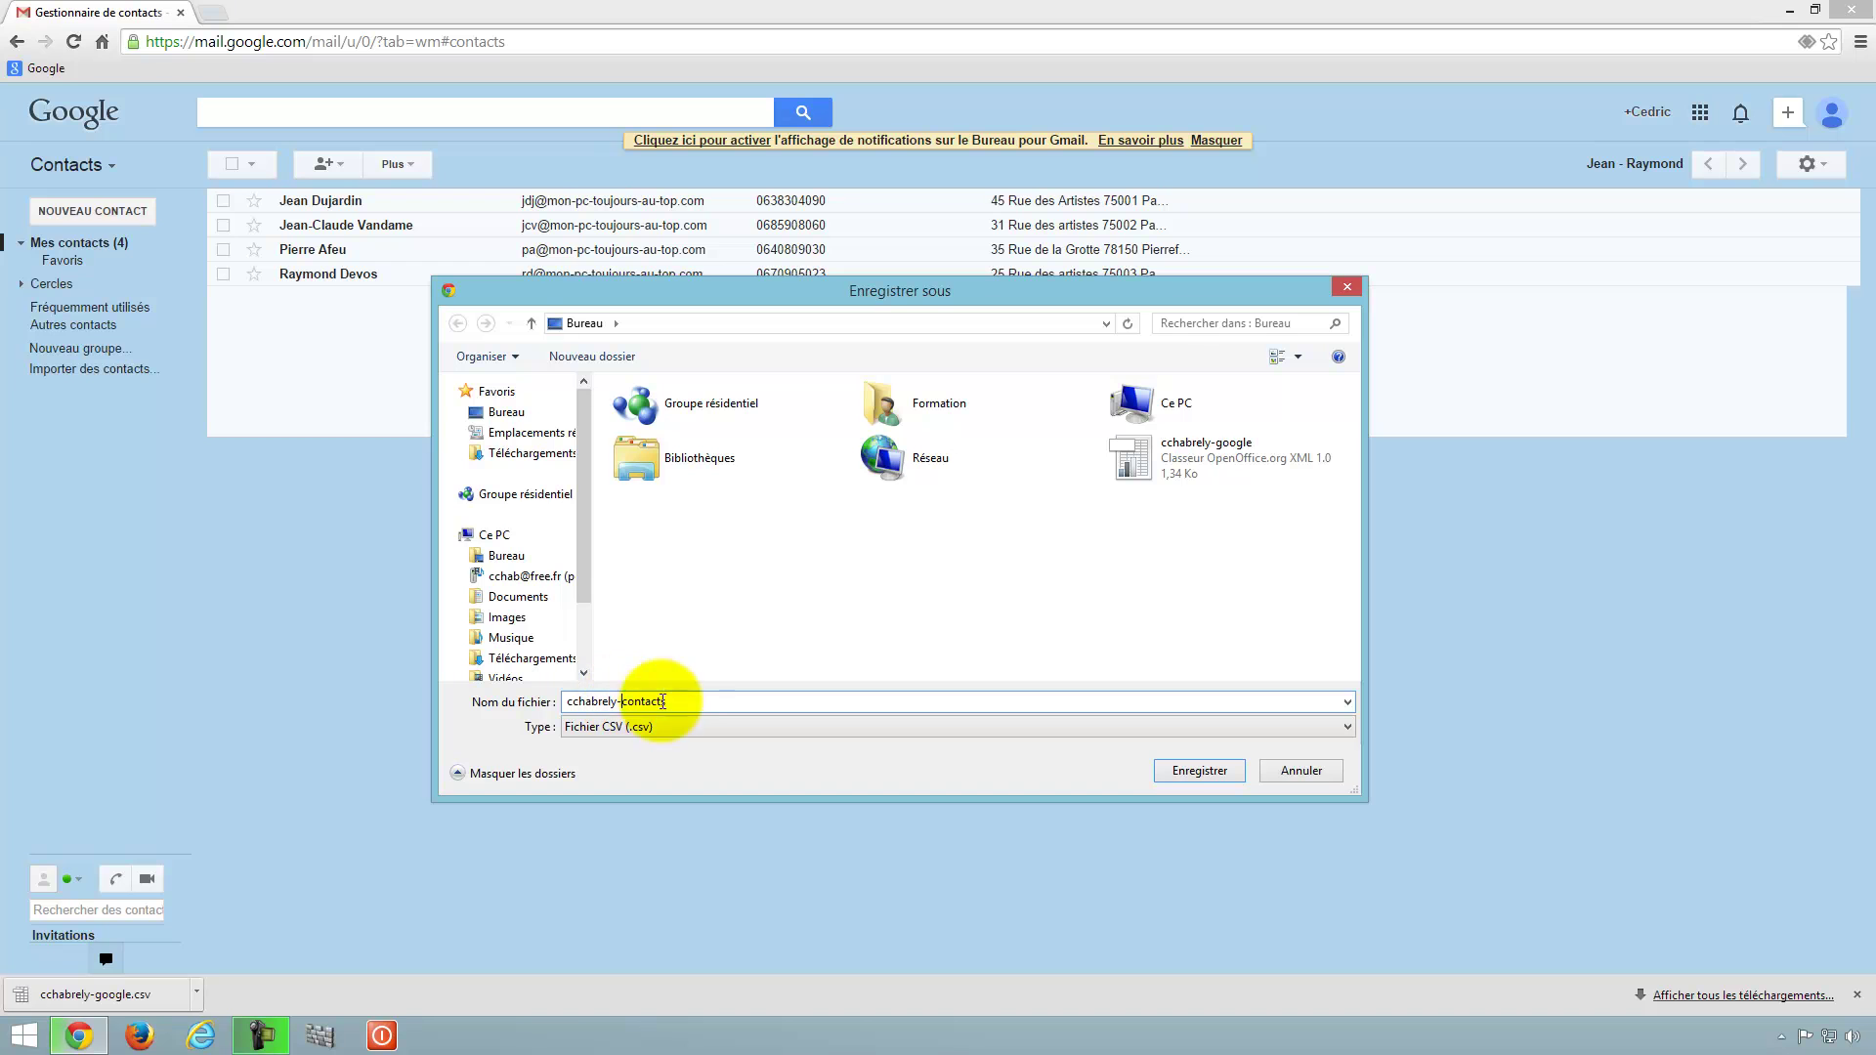
{"action": "left_click", "coordinate": [1179, 770]}
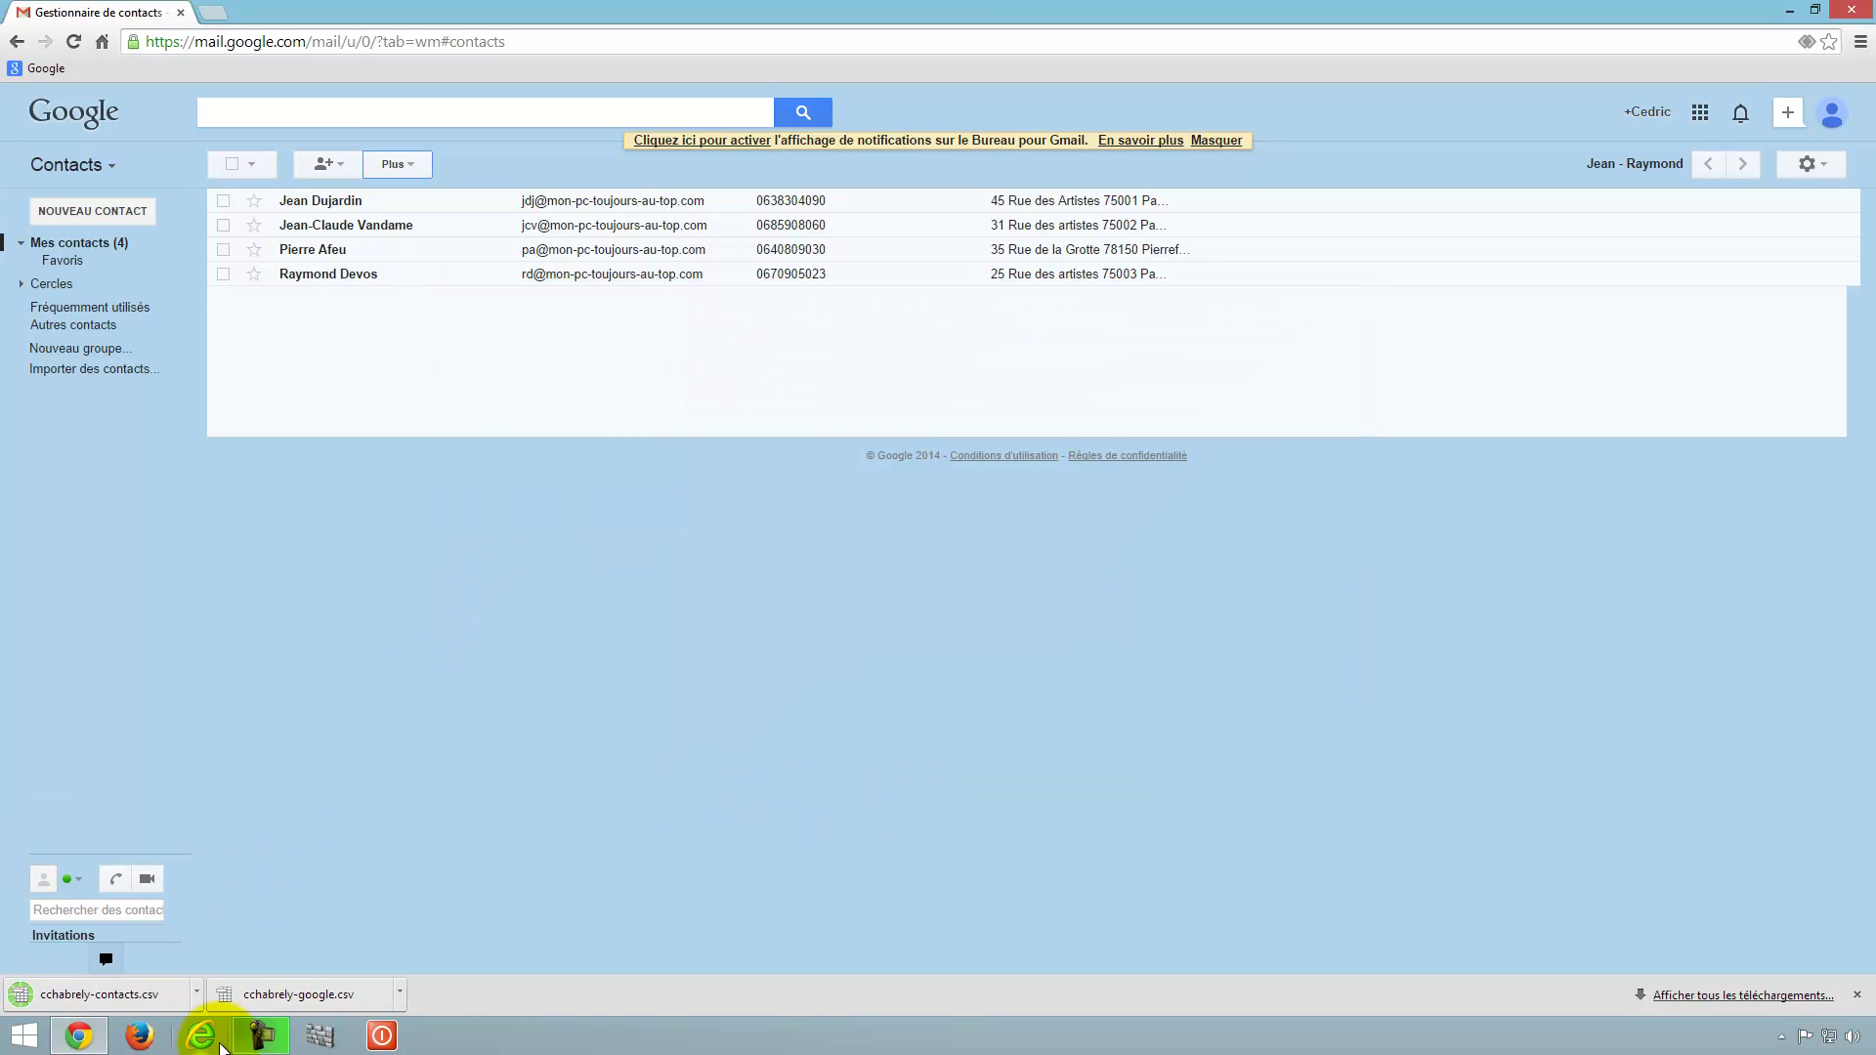
Step: Export all contacts in vCard format
{"action": "left_click", "coordinate": [399, 163]}
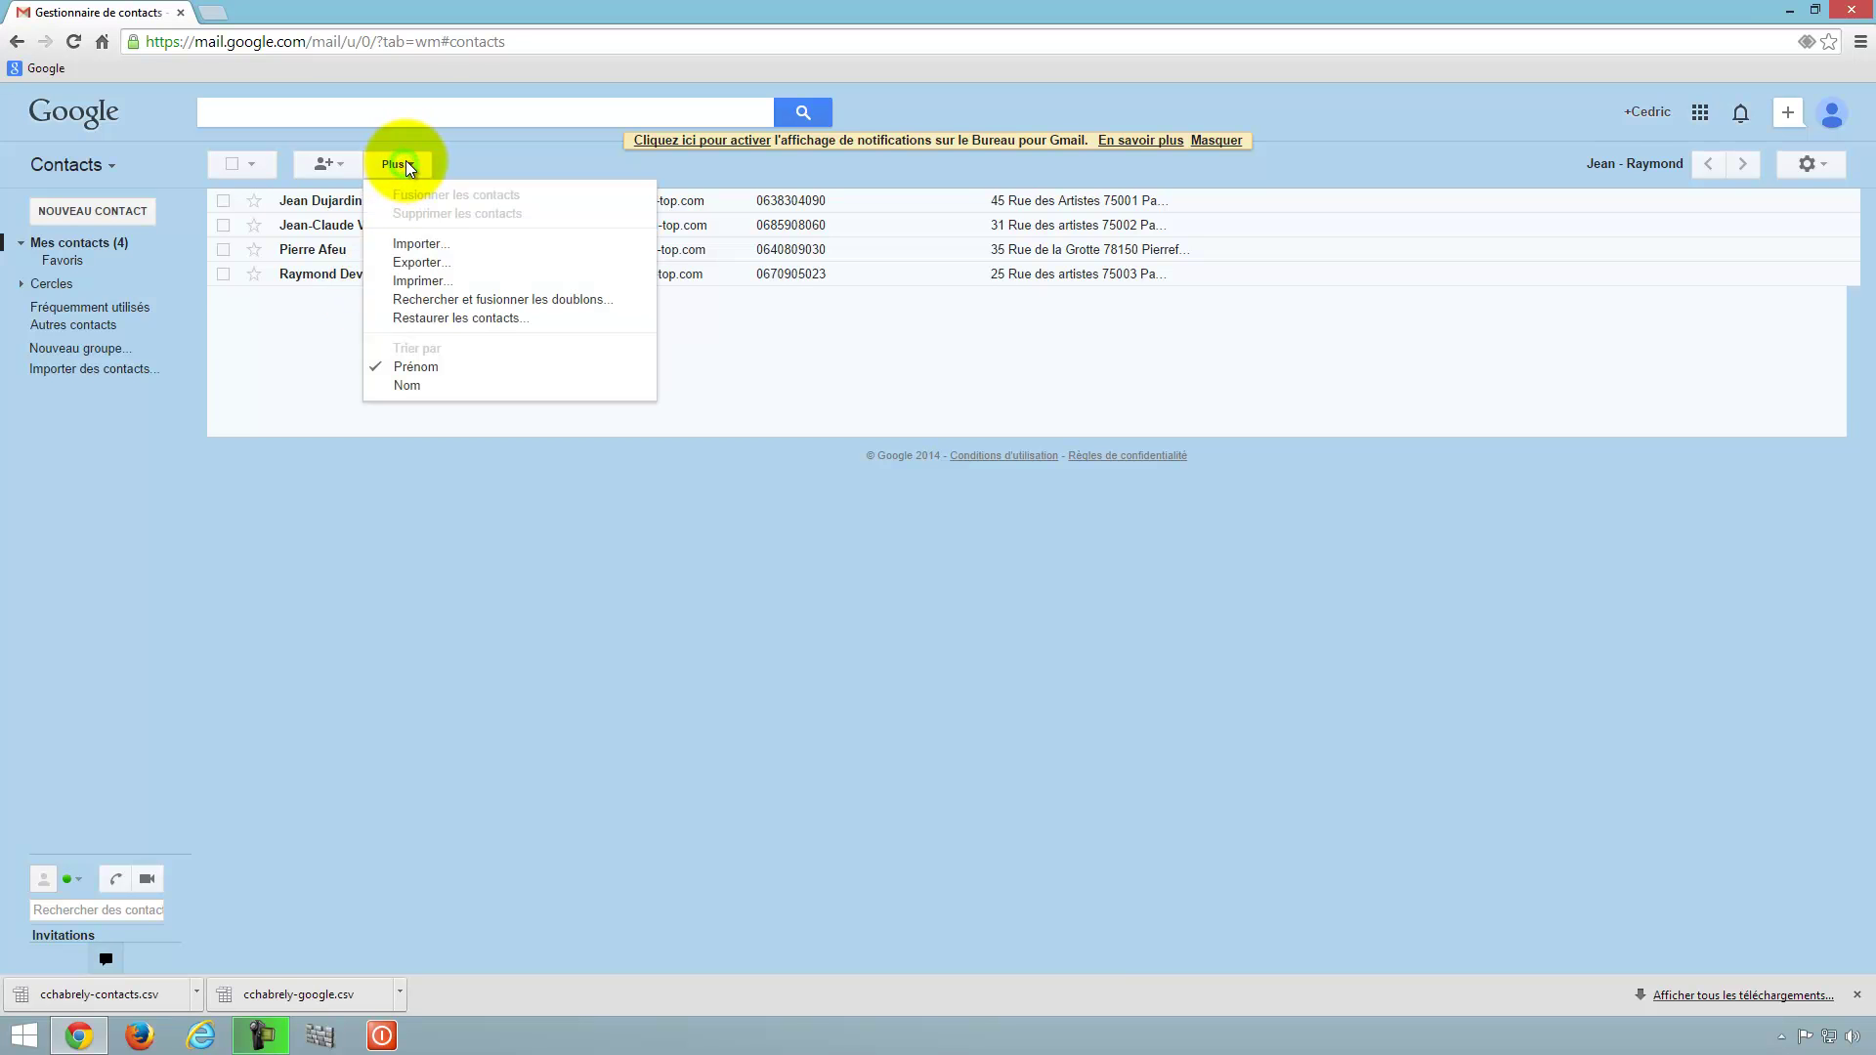
{"action": "left_click", "coordinate": [411, 264]}
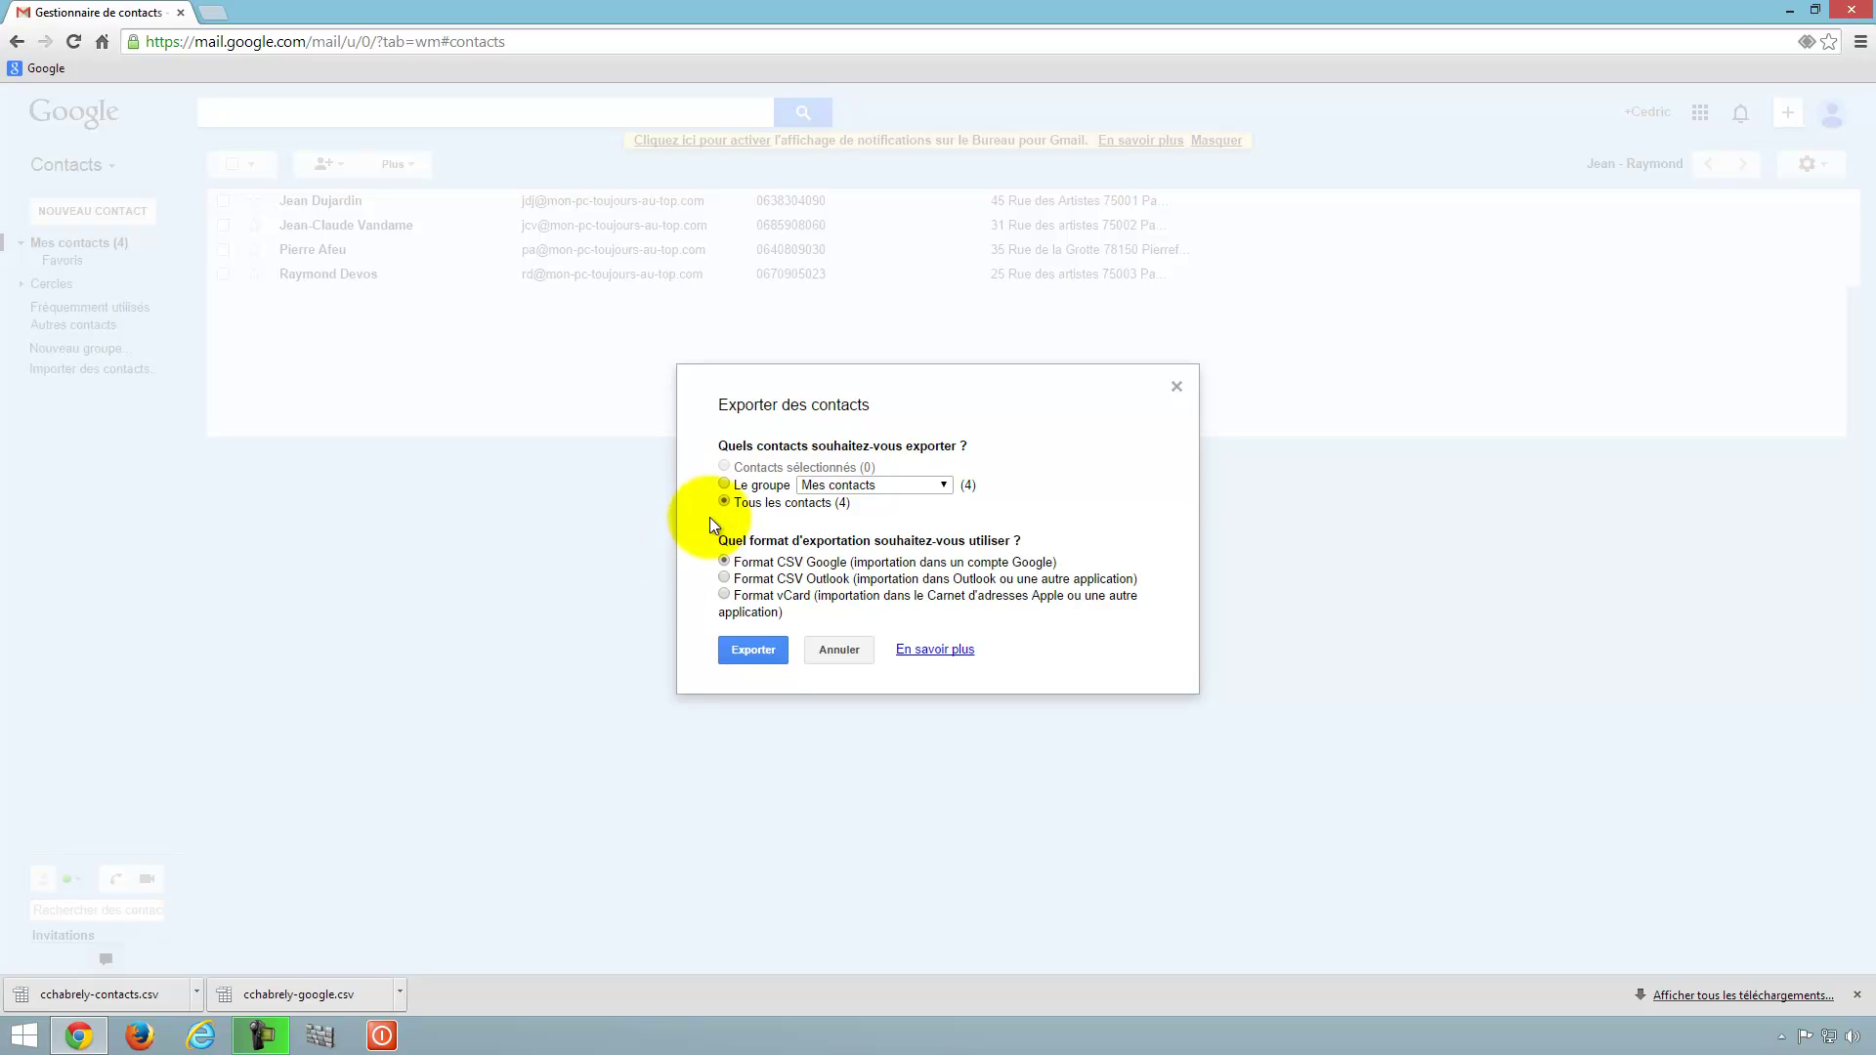
{"action": "left_click", "coordinate": [724, 595]}
{"action": "left_click", "coordinate": [753, 650]}
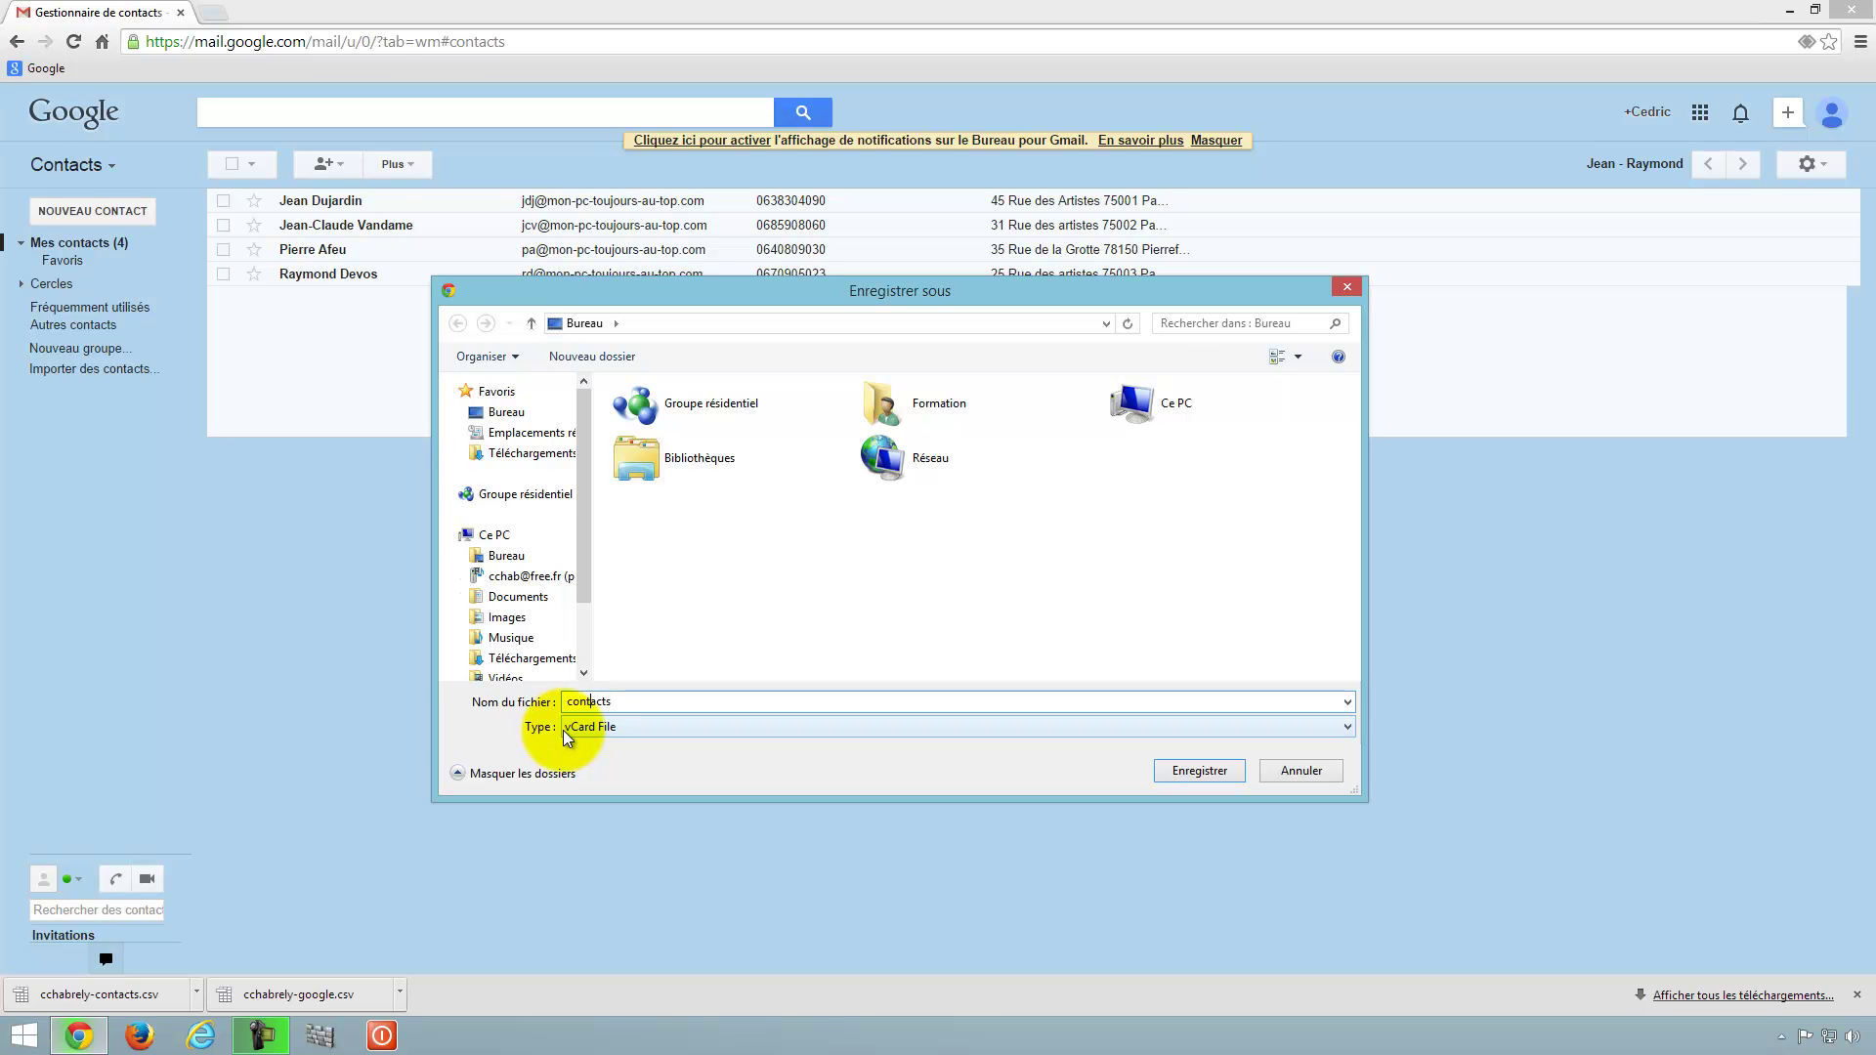
{"action": "type", "text": "cchabrely"}
{"action": "type", "text": "-"}
{"action": "key", "text": "End"}
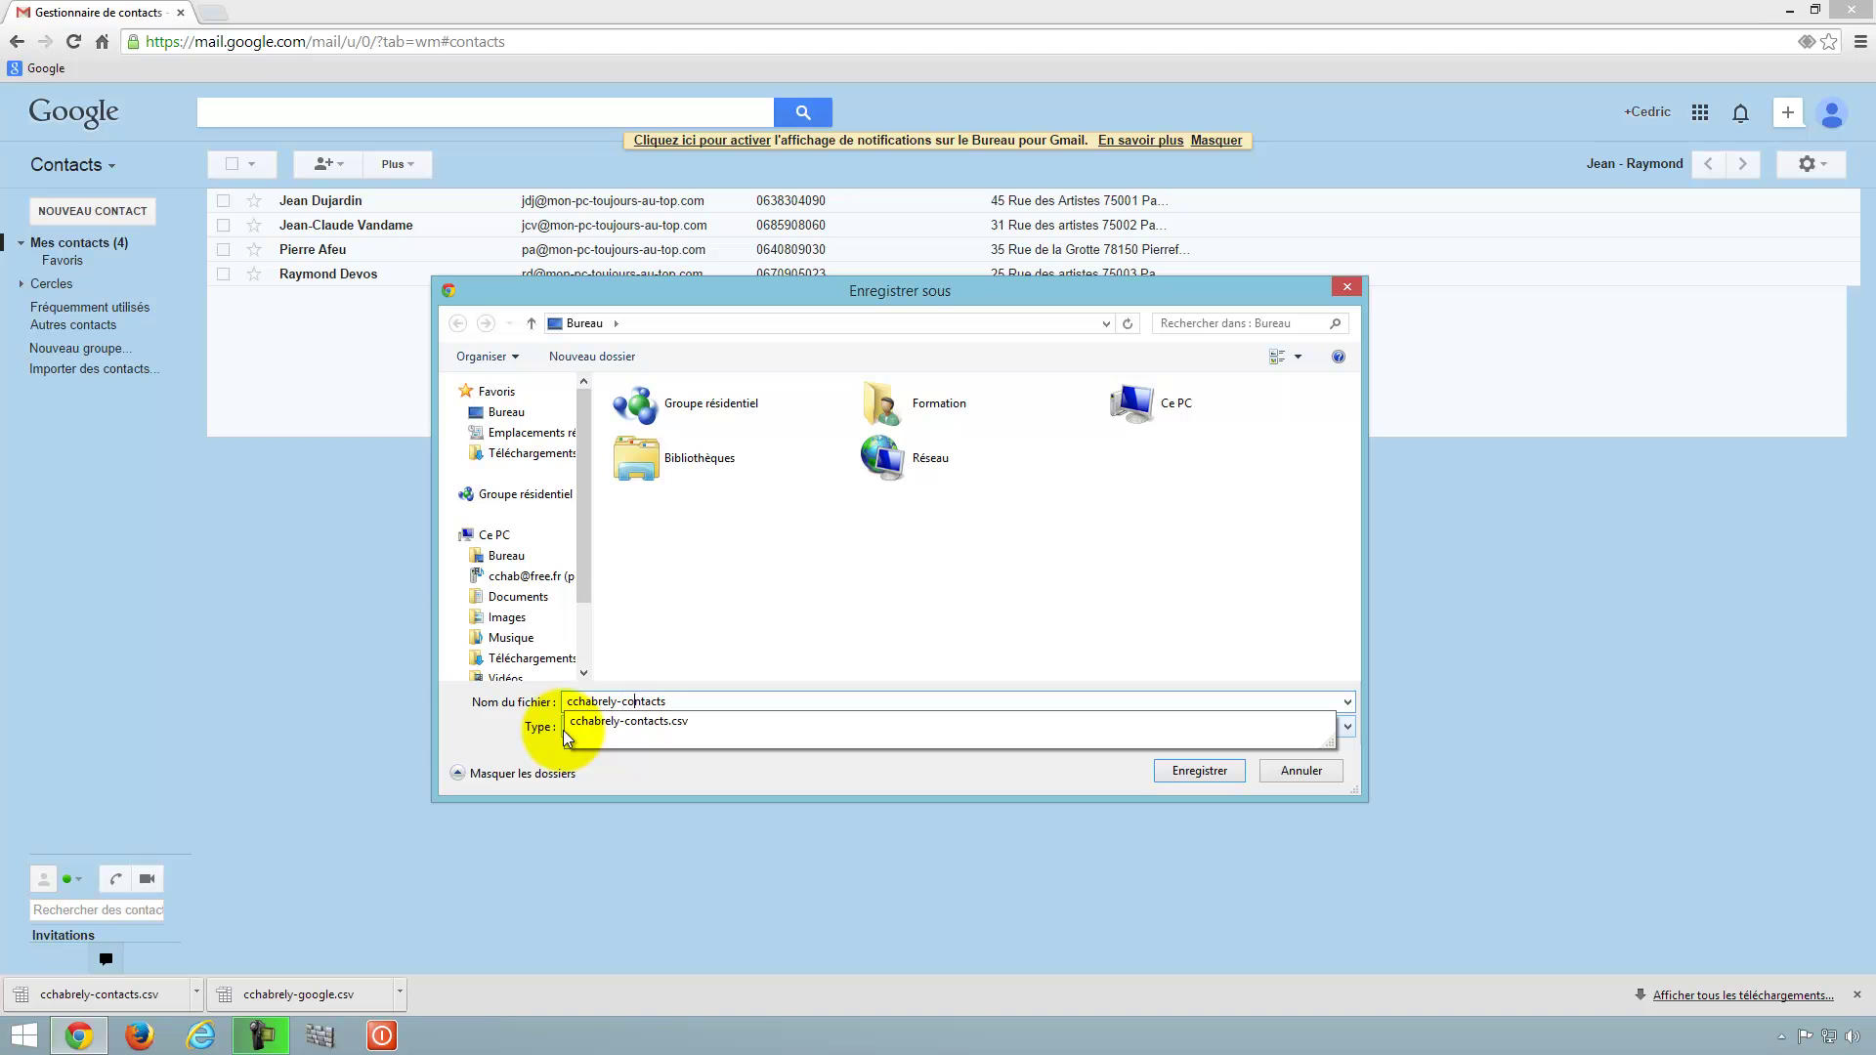
{"action": "type", "text": "-"}
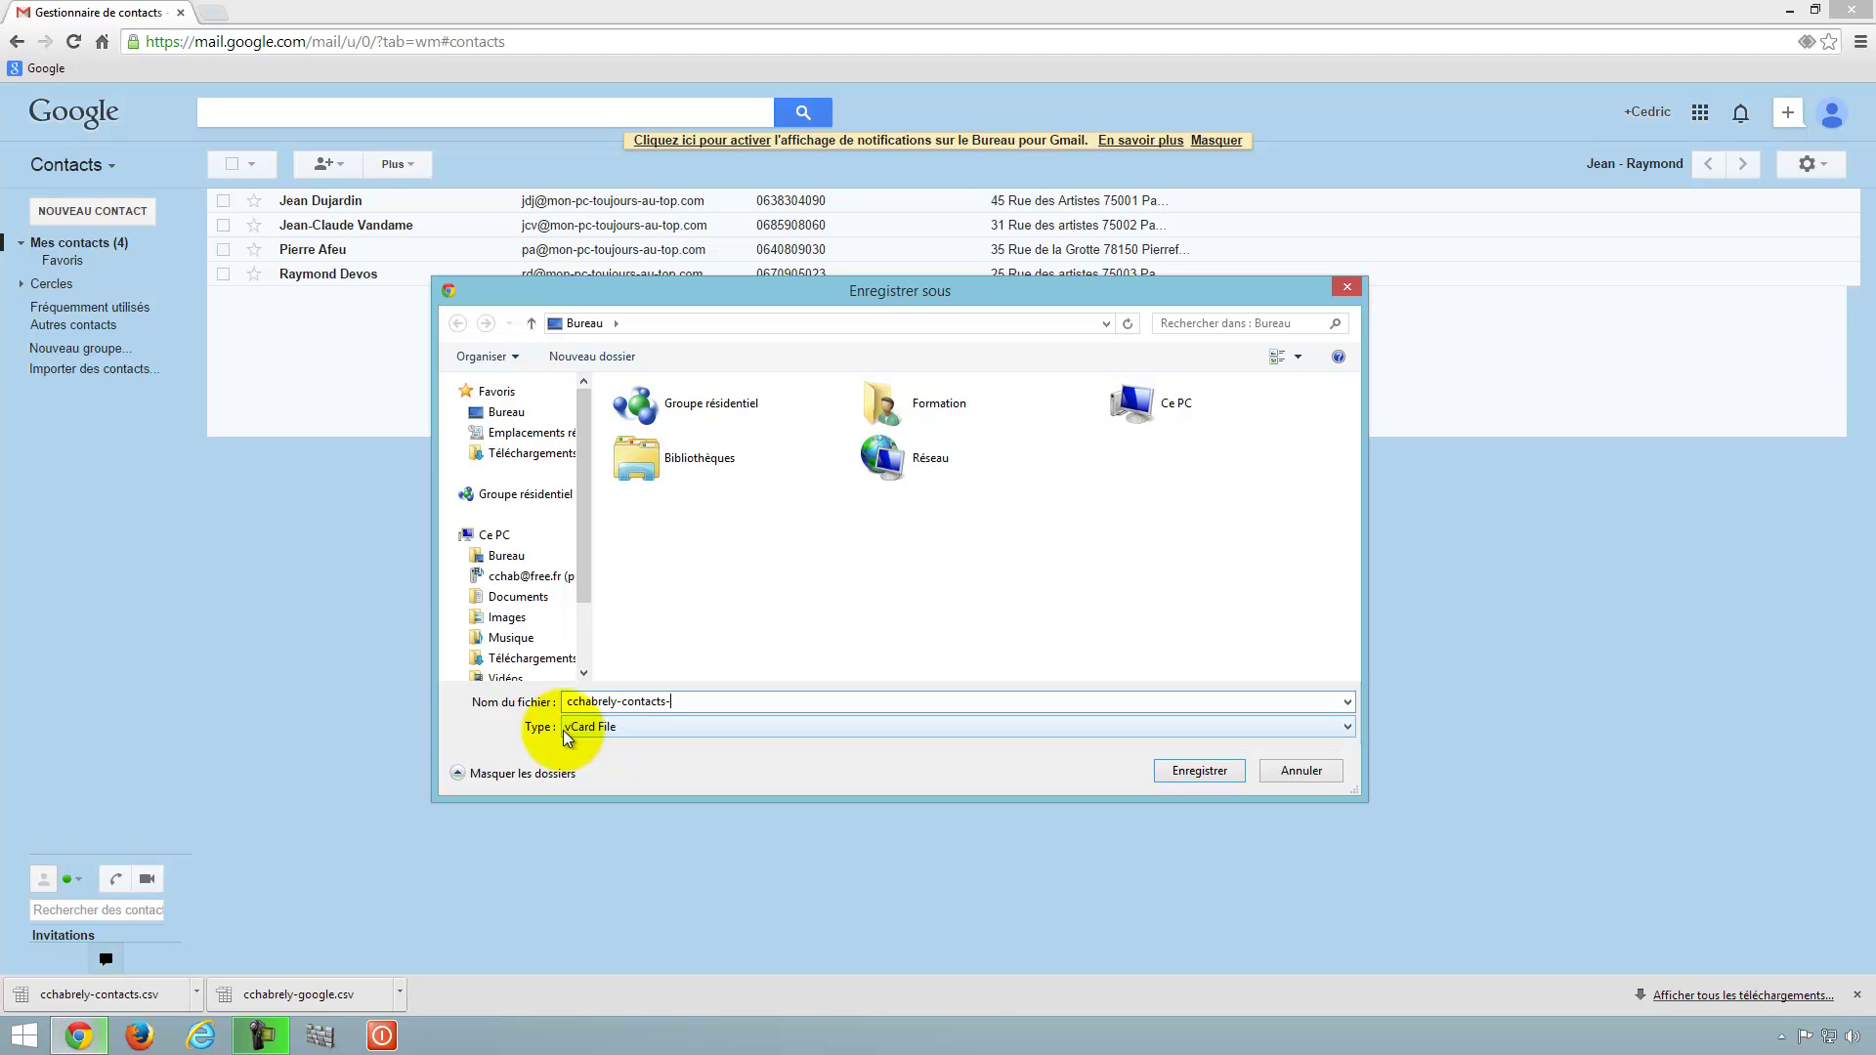
{"action": "type", "text": "vcard"}
{"action": "left_click", "coordinate": [1198, 771]}
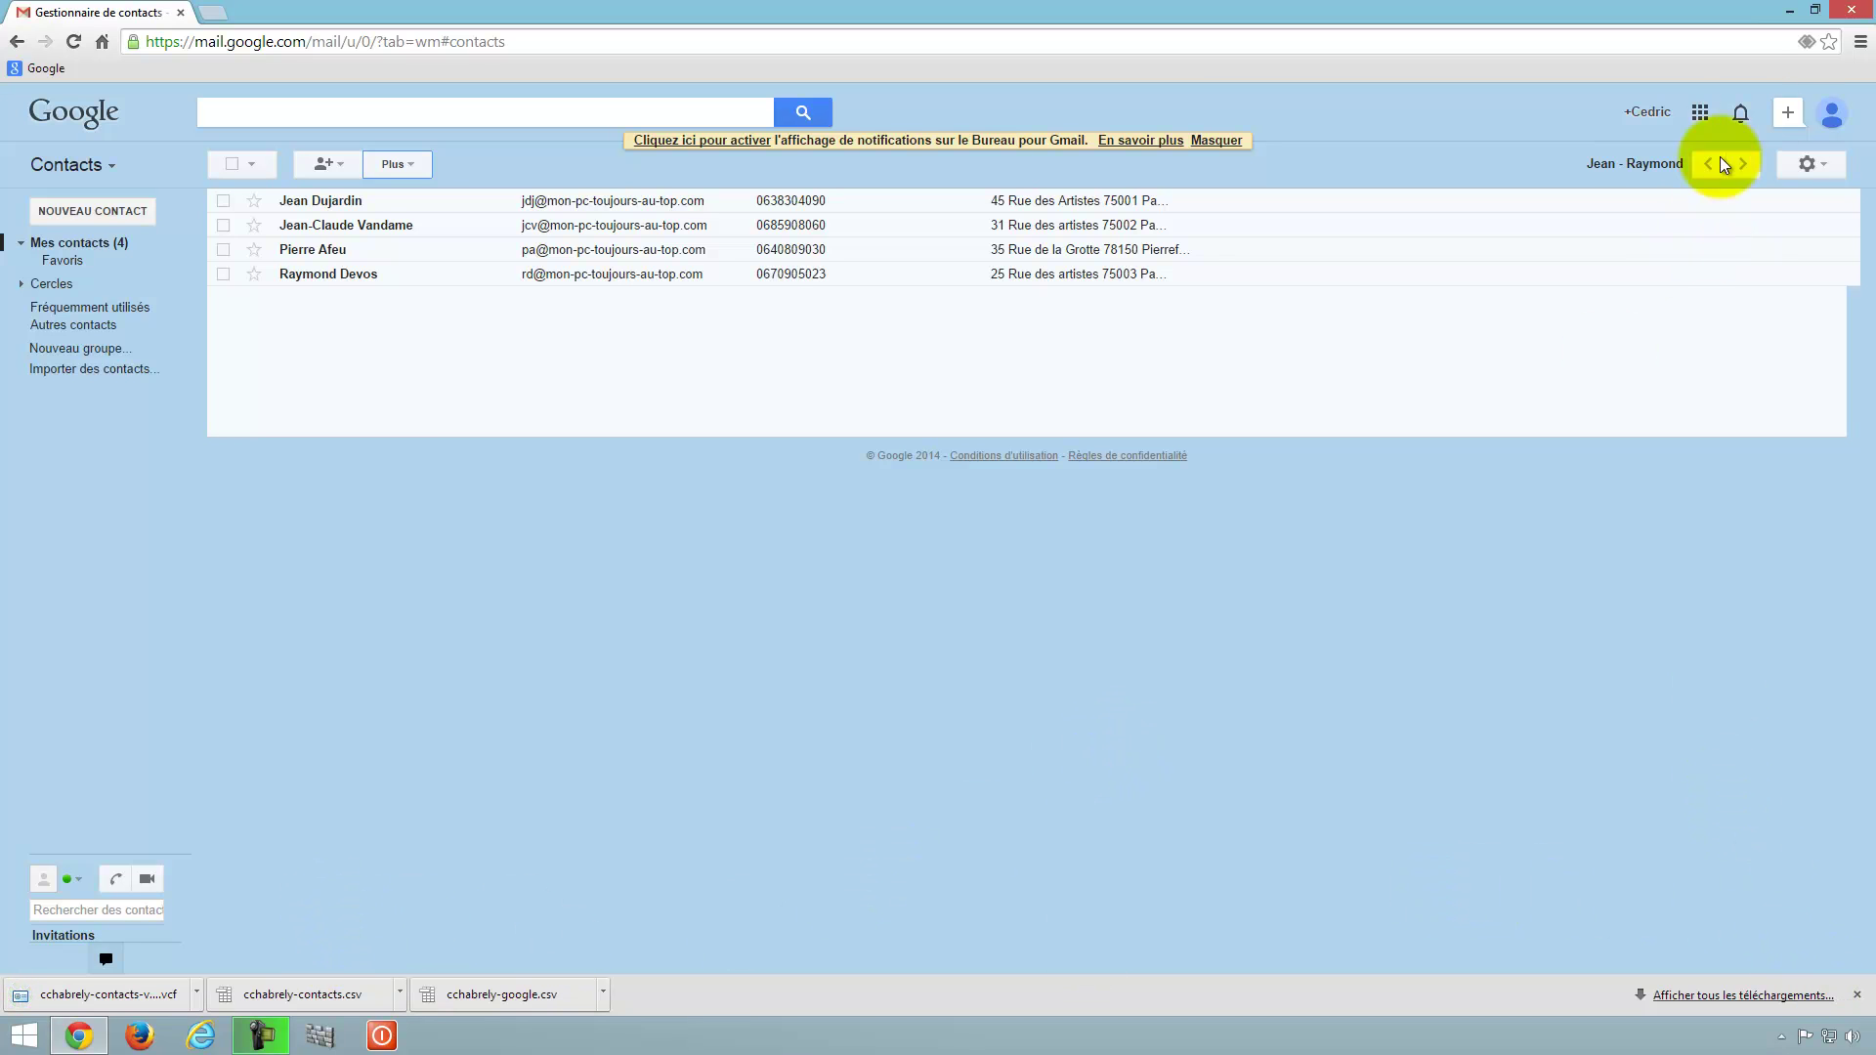
Step: Minimize the browser and arrange the three exported contact files side by side in a row on the desktop
{"action": "left_click", "coordinate": [1790, 12]}
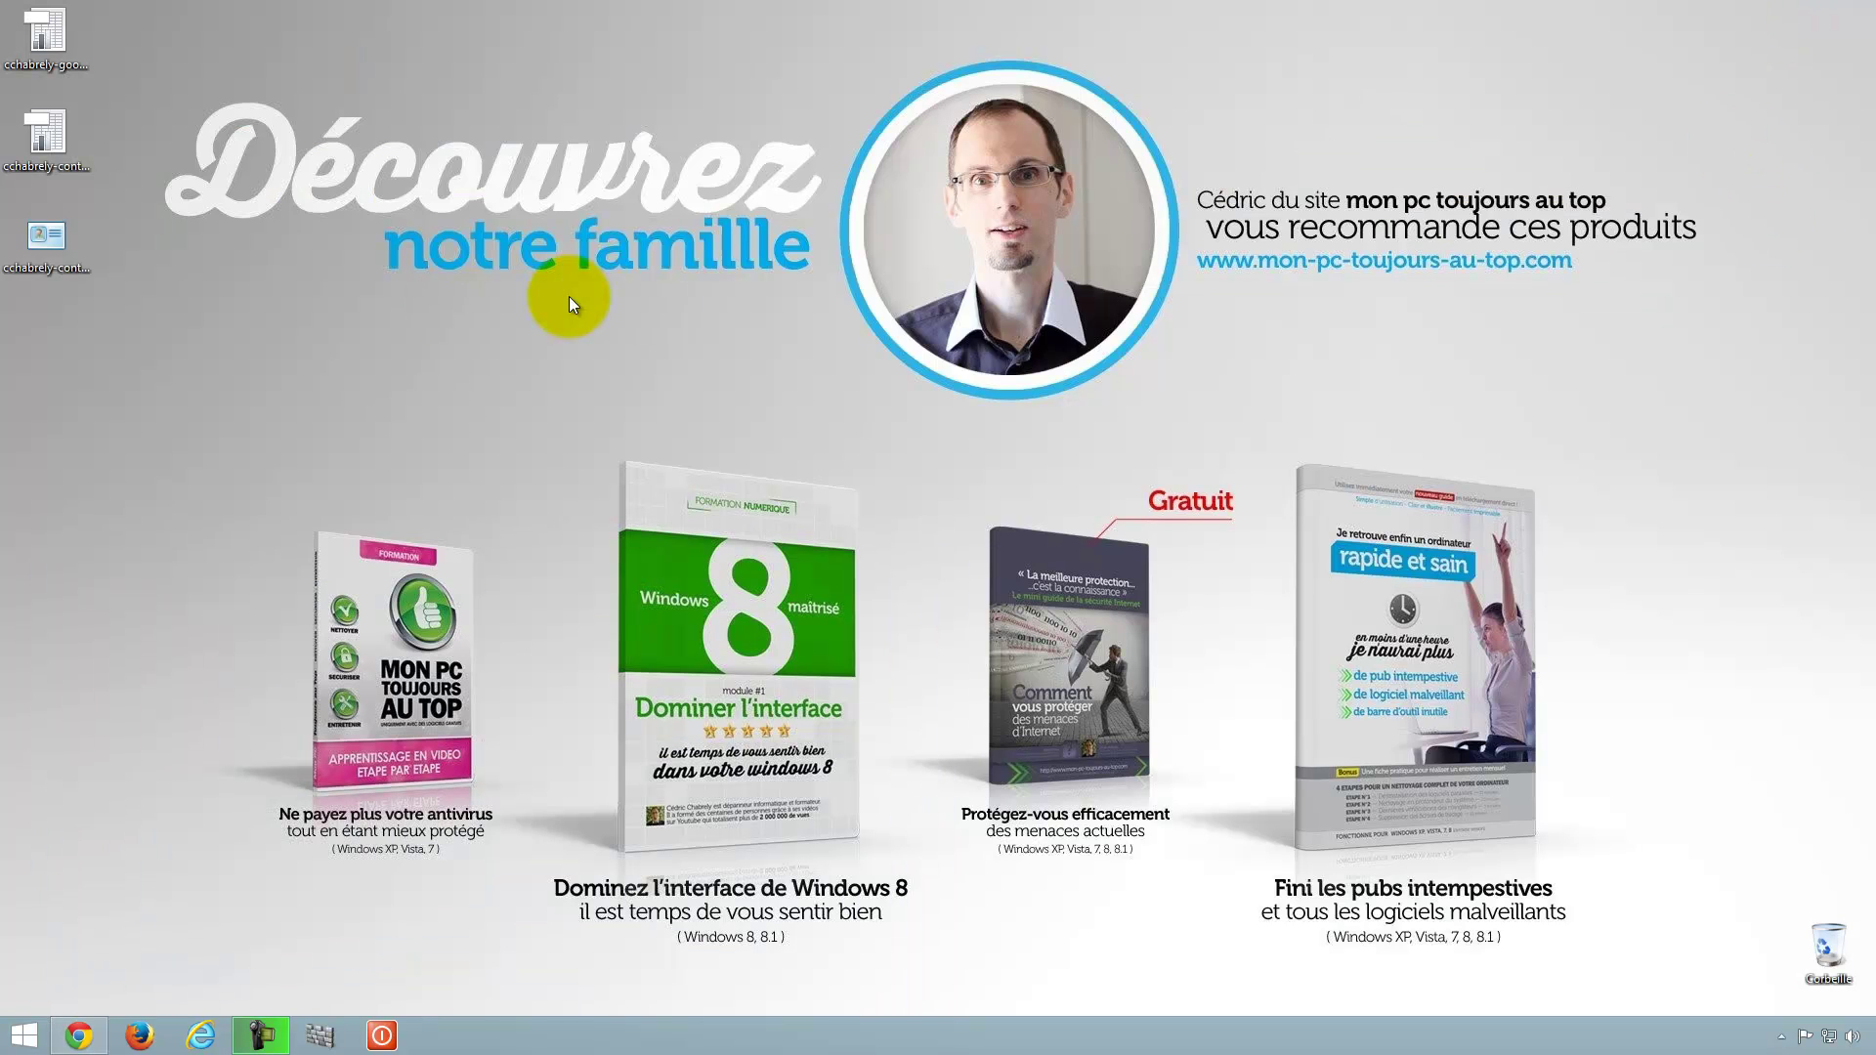
{"action": "left_click_drag", "start_coordinate": [52, 236], "coordinate": [258, 340]}
{"action": "left_click_drag", "start_coordinate": [46, 142], "coordinate": [135, 351]}
{"action": "left_click_drag", "start_coordinate": [46, 37], "coordinate": [61, 366]}
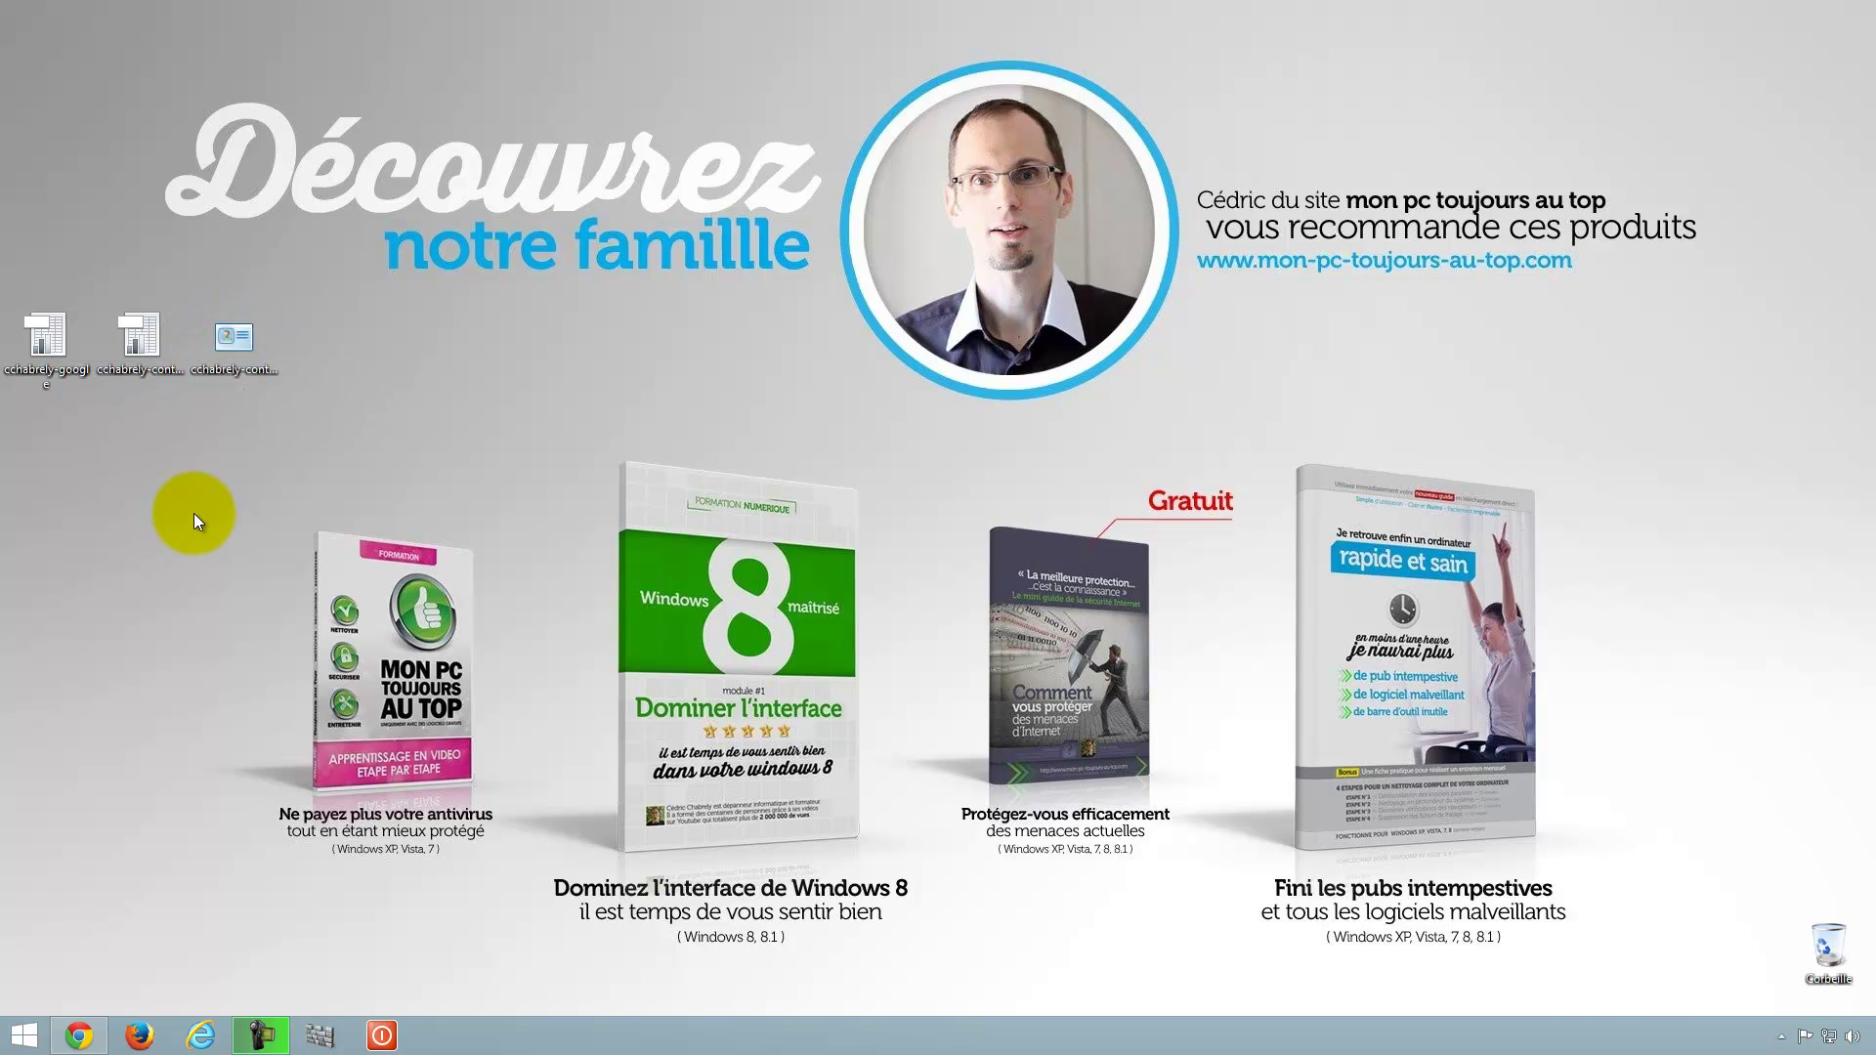
Step: Return to Chrome, dismiss the downloads bar and delete all the contacts in Mes contacts
{"action": "left_click", "coordinate": [79, 1036]}
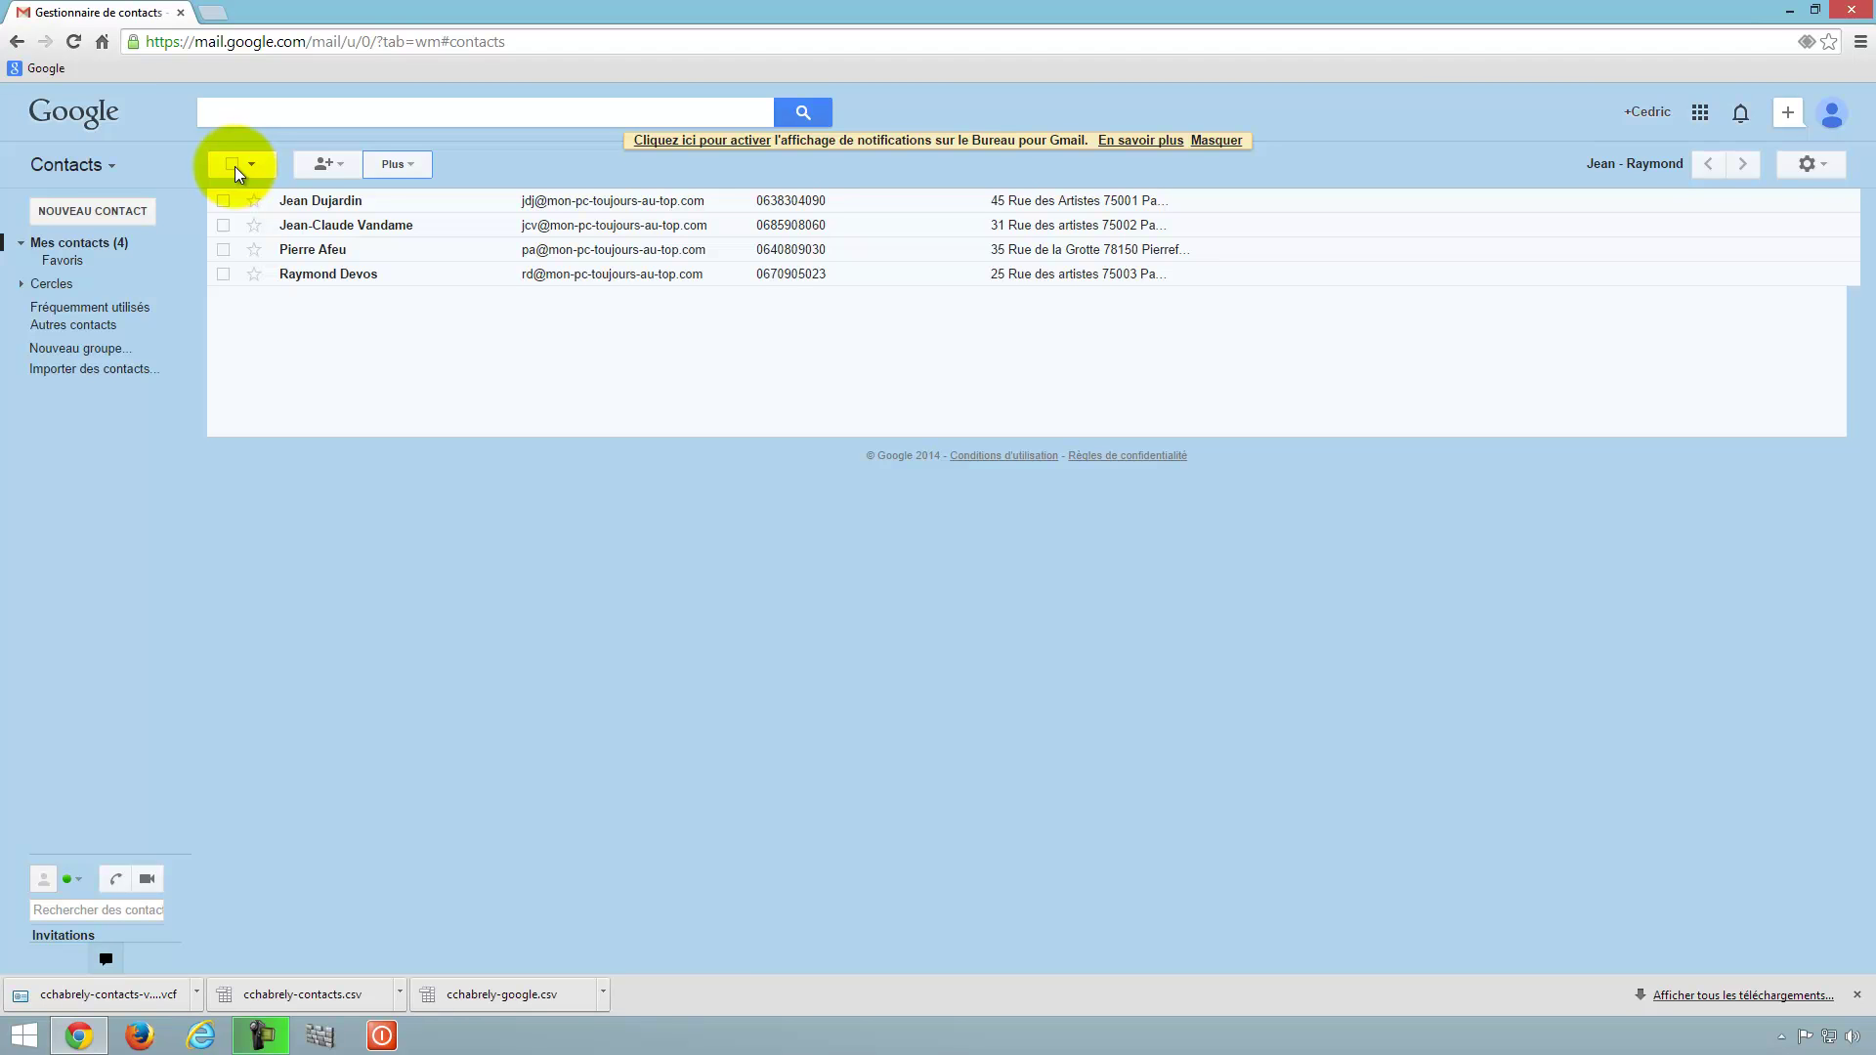
{"action": "left_click", "coordinate": [1857, 995]}
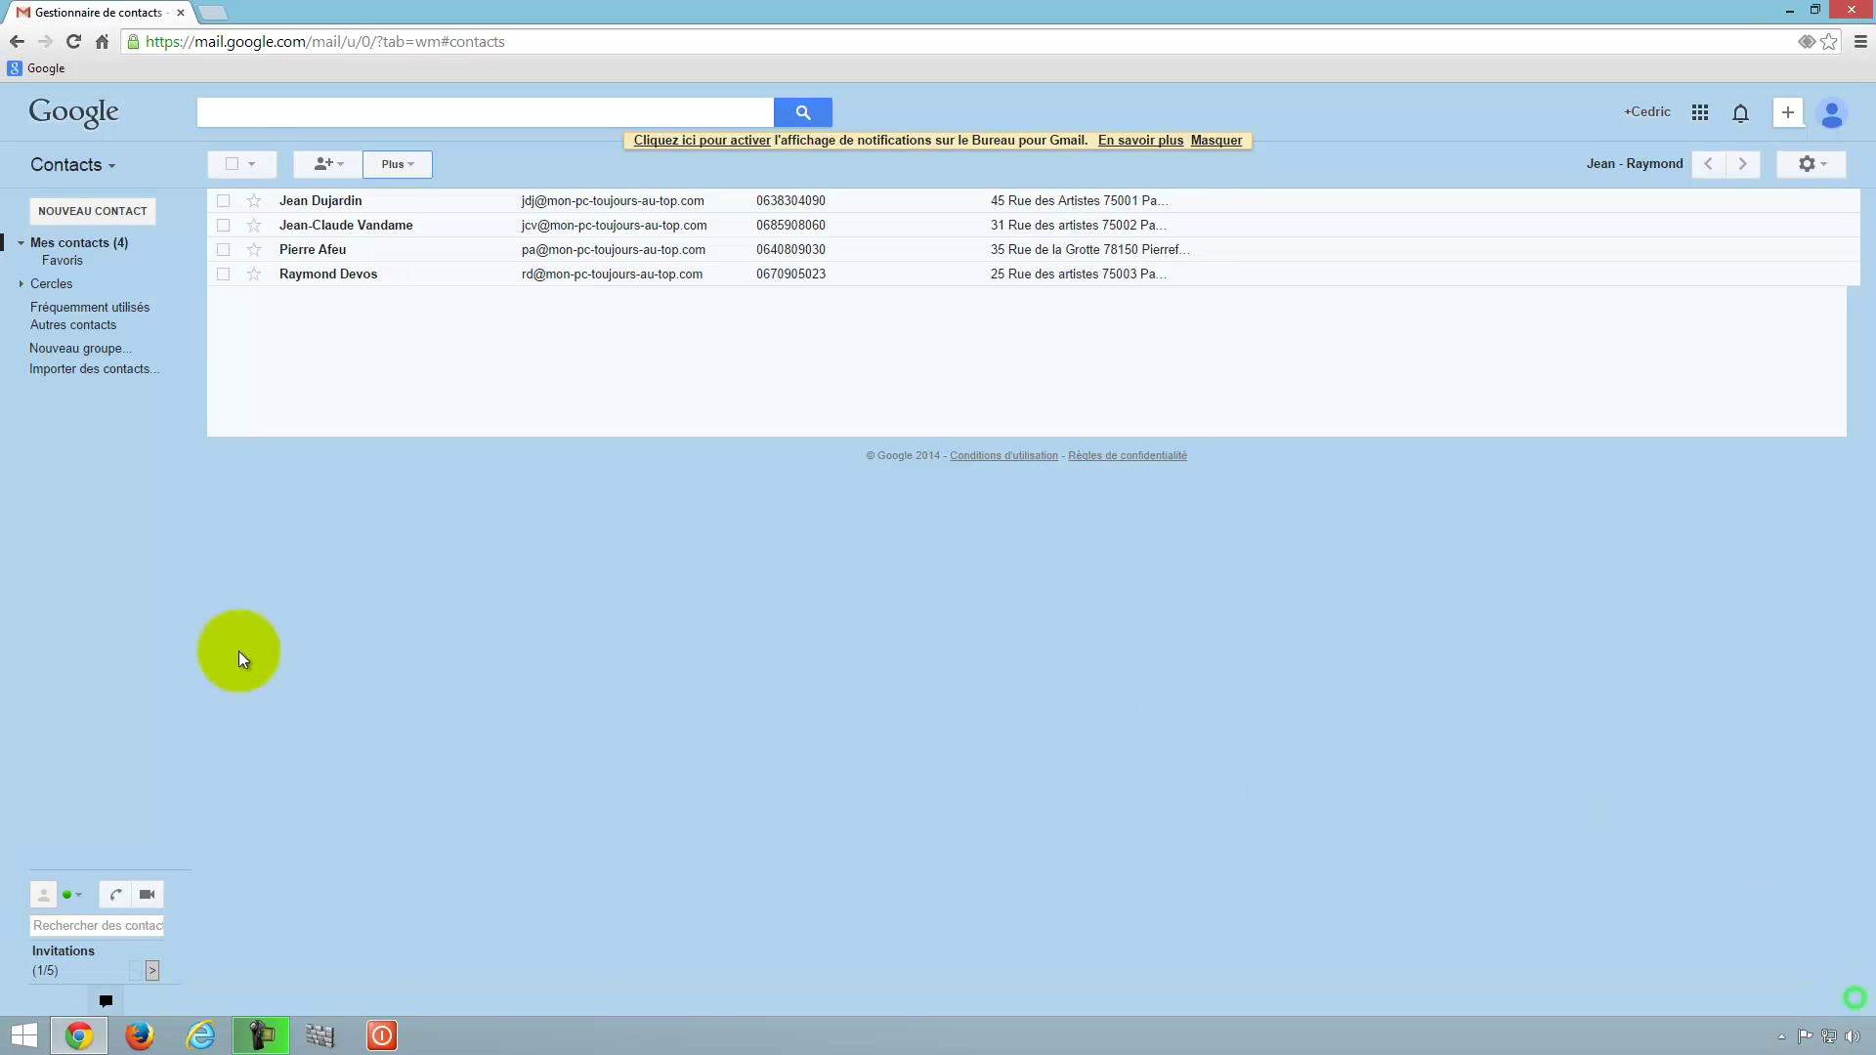
{"action": "left_click", "coordinate": [234, 162]}
{"action": "left_click", "coordinate": [552, 164]}
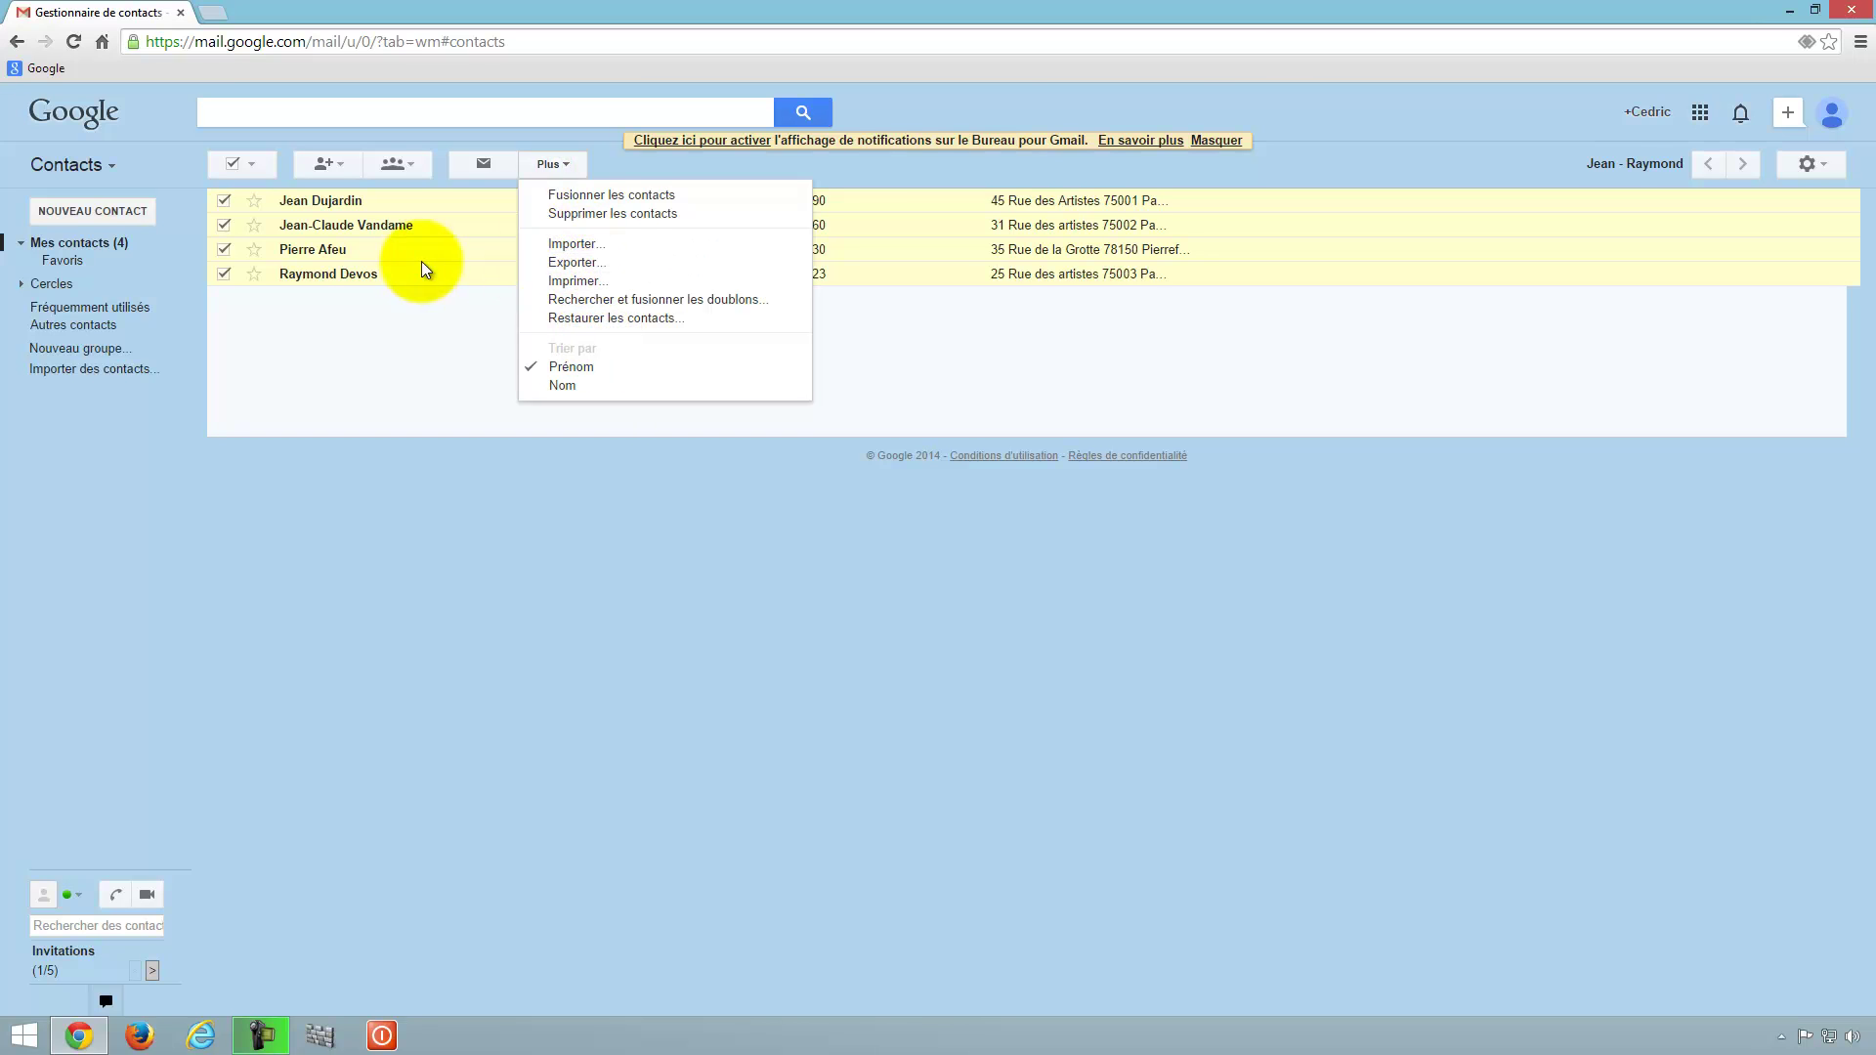
{"action": "left_click", "coordinate": [628, 215]}
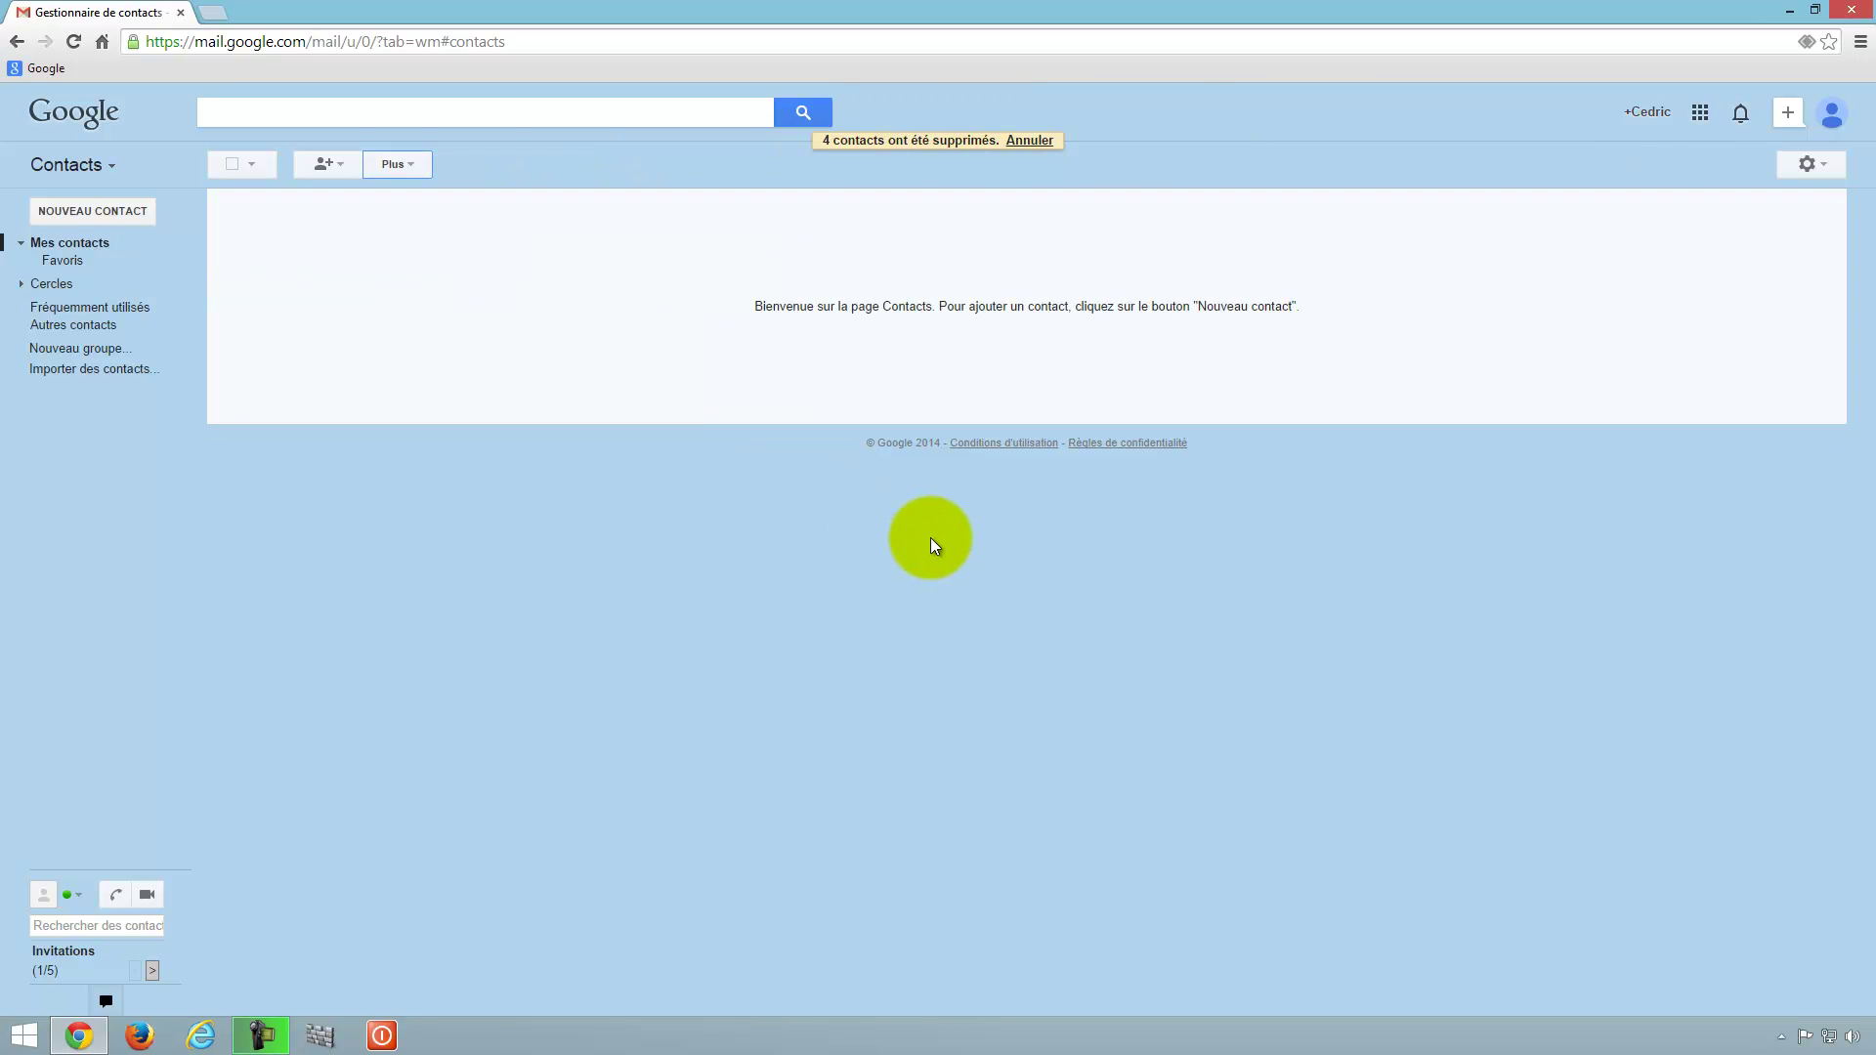
{"action": "left_click", "coordinate": [236, 284]}
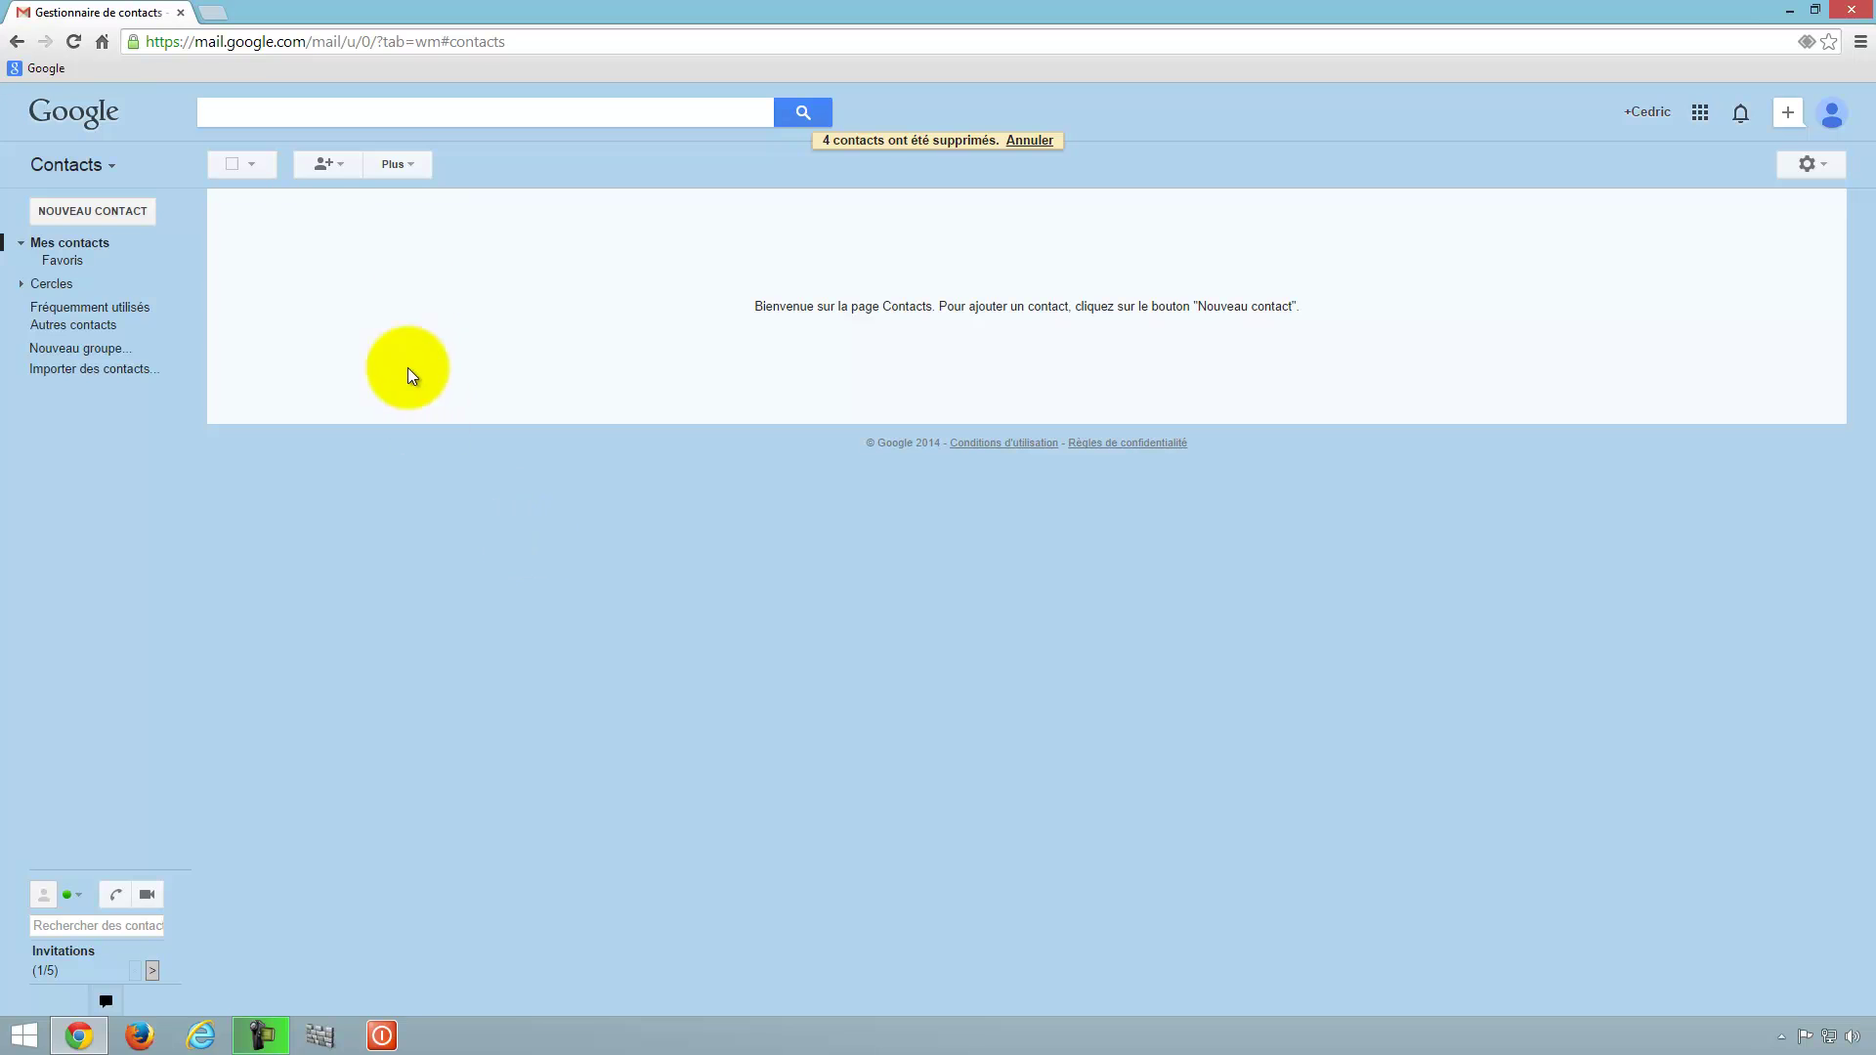
Step: Import the contacts from the cchabrely-google CSV file on the desktop
{"action": "left_click", "coordinate": [407, 164]}
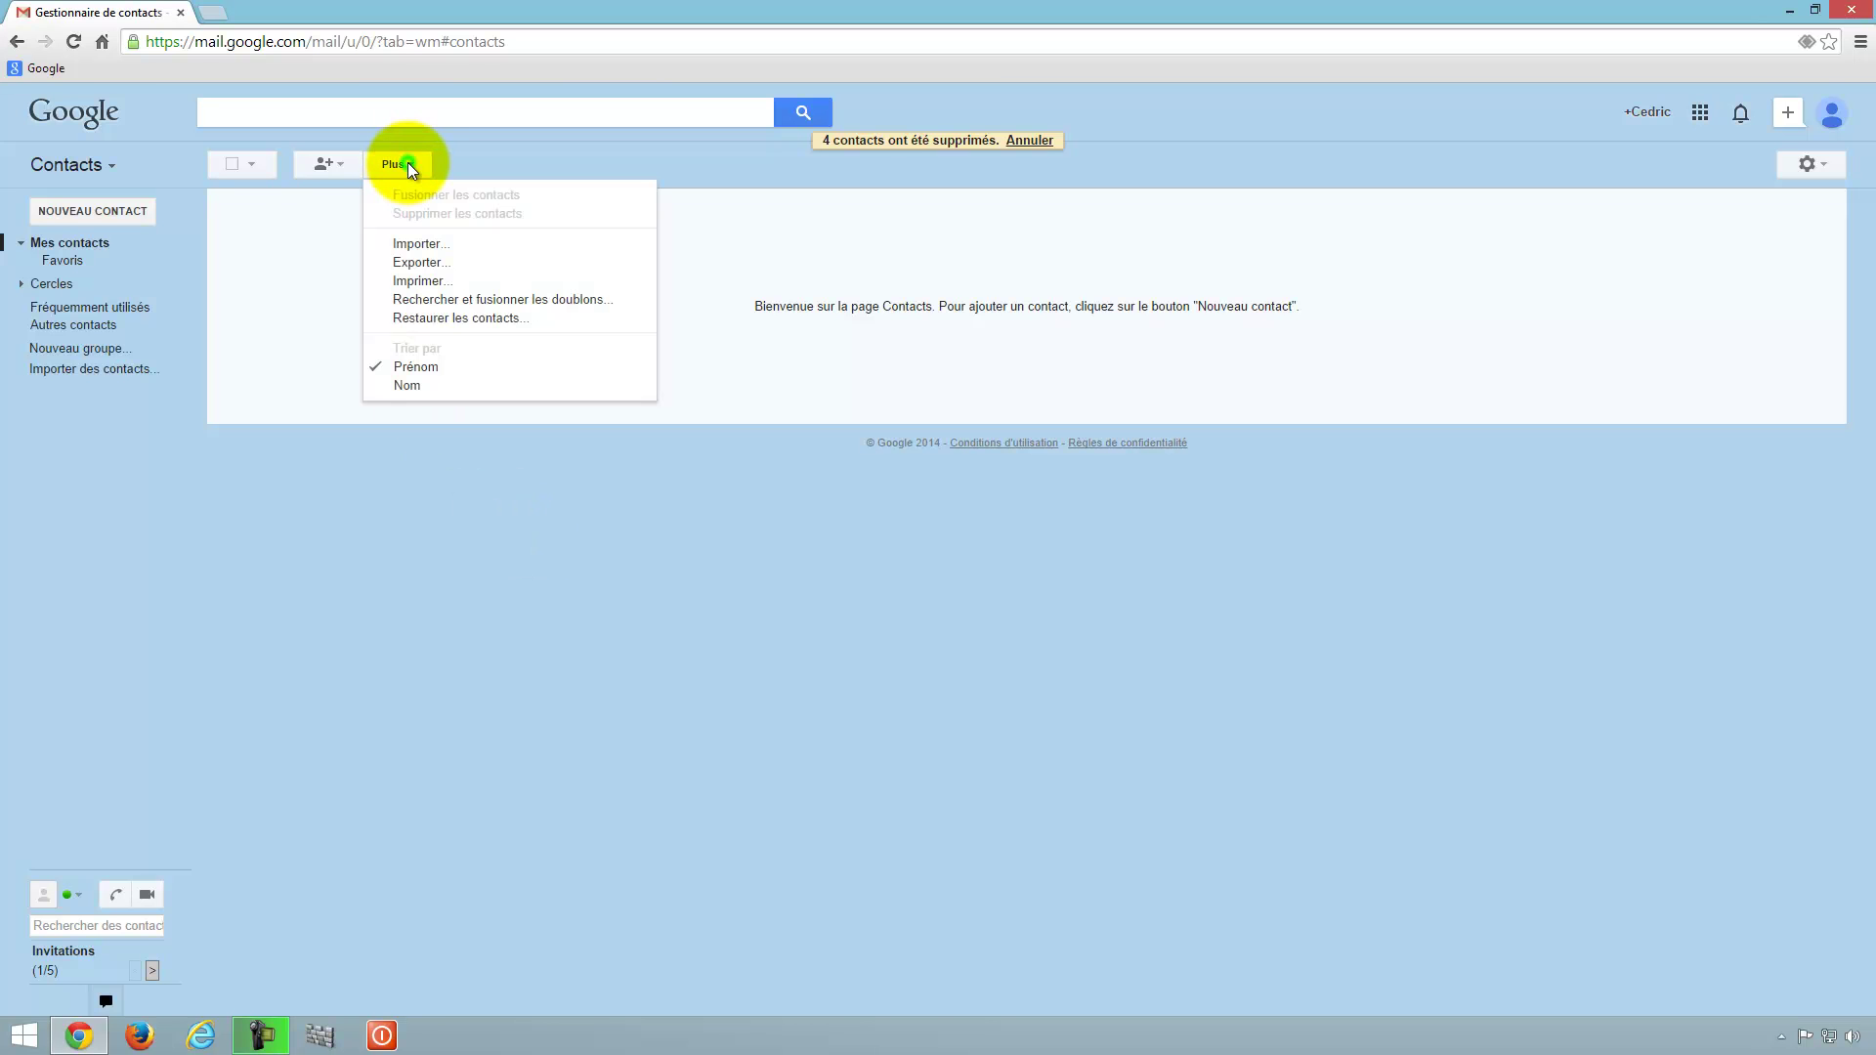
{"action": "left_click", "coordinate": [420, 246]}
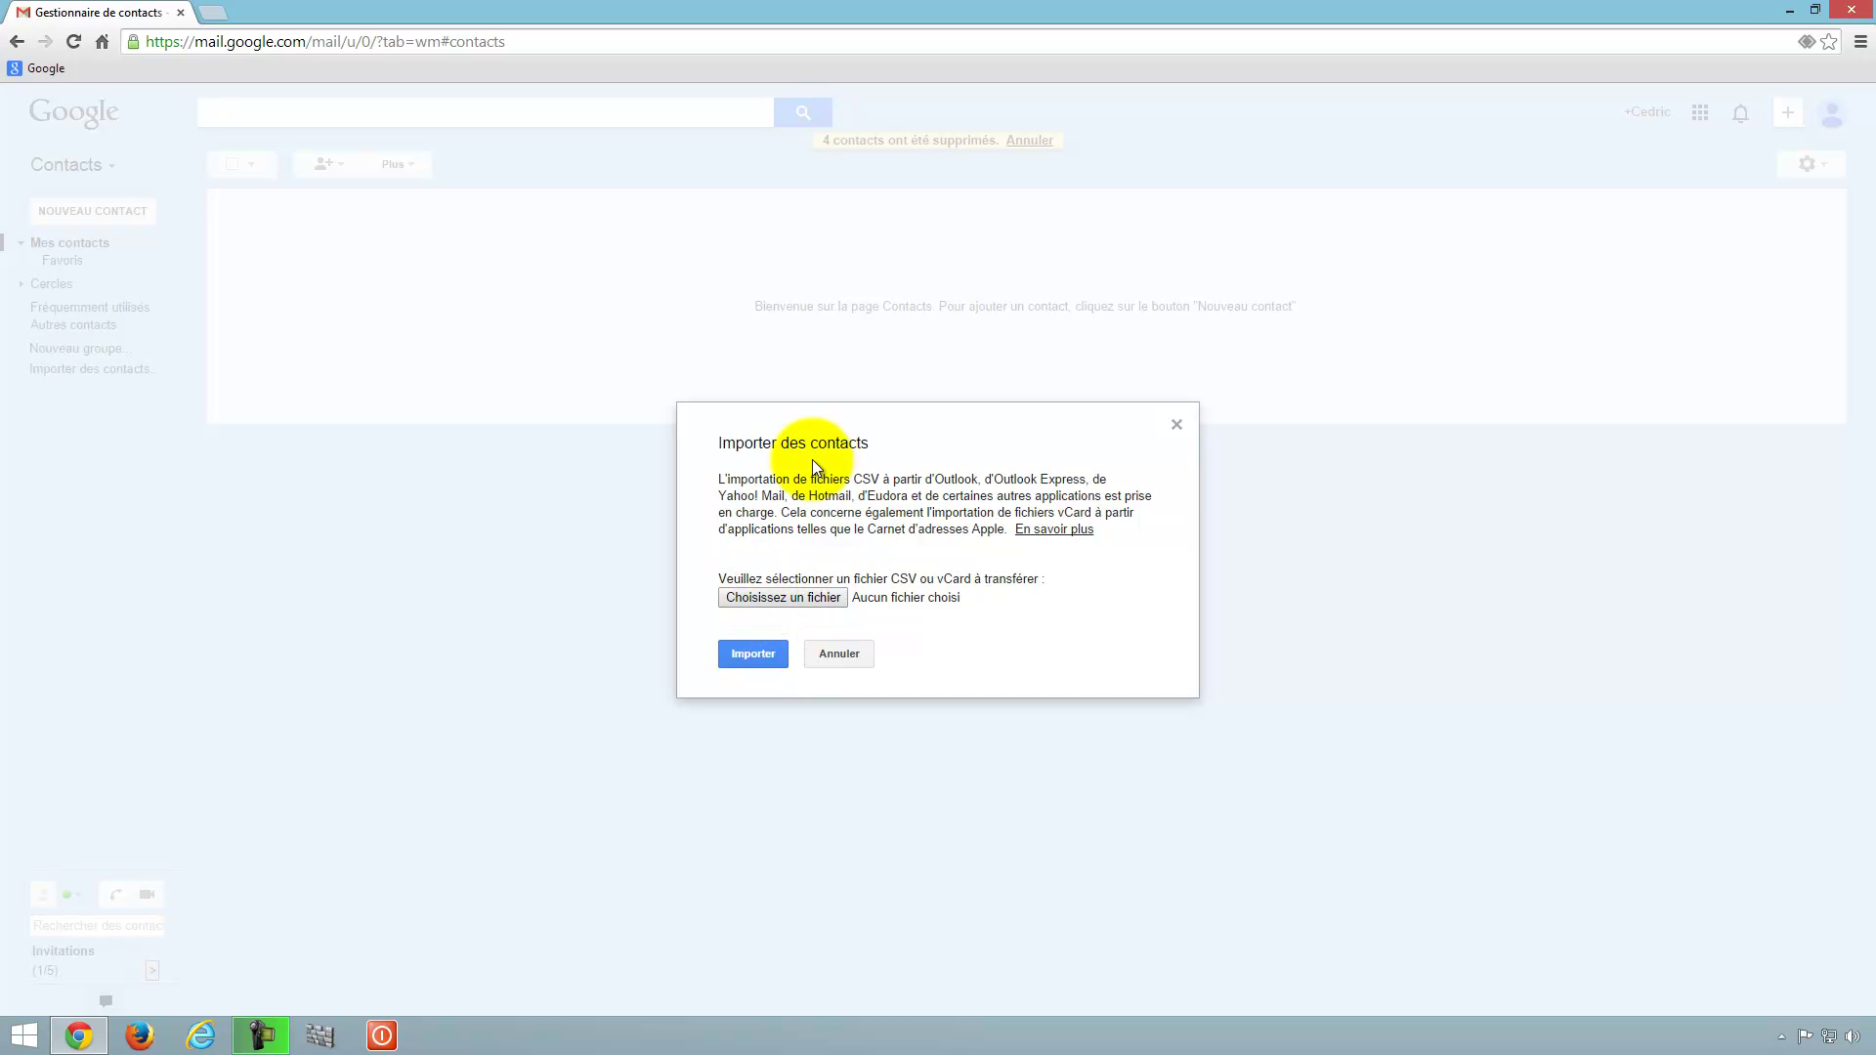
{"action": "left_click", "coordinate": [777, 598]}
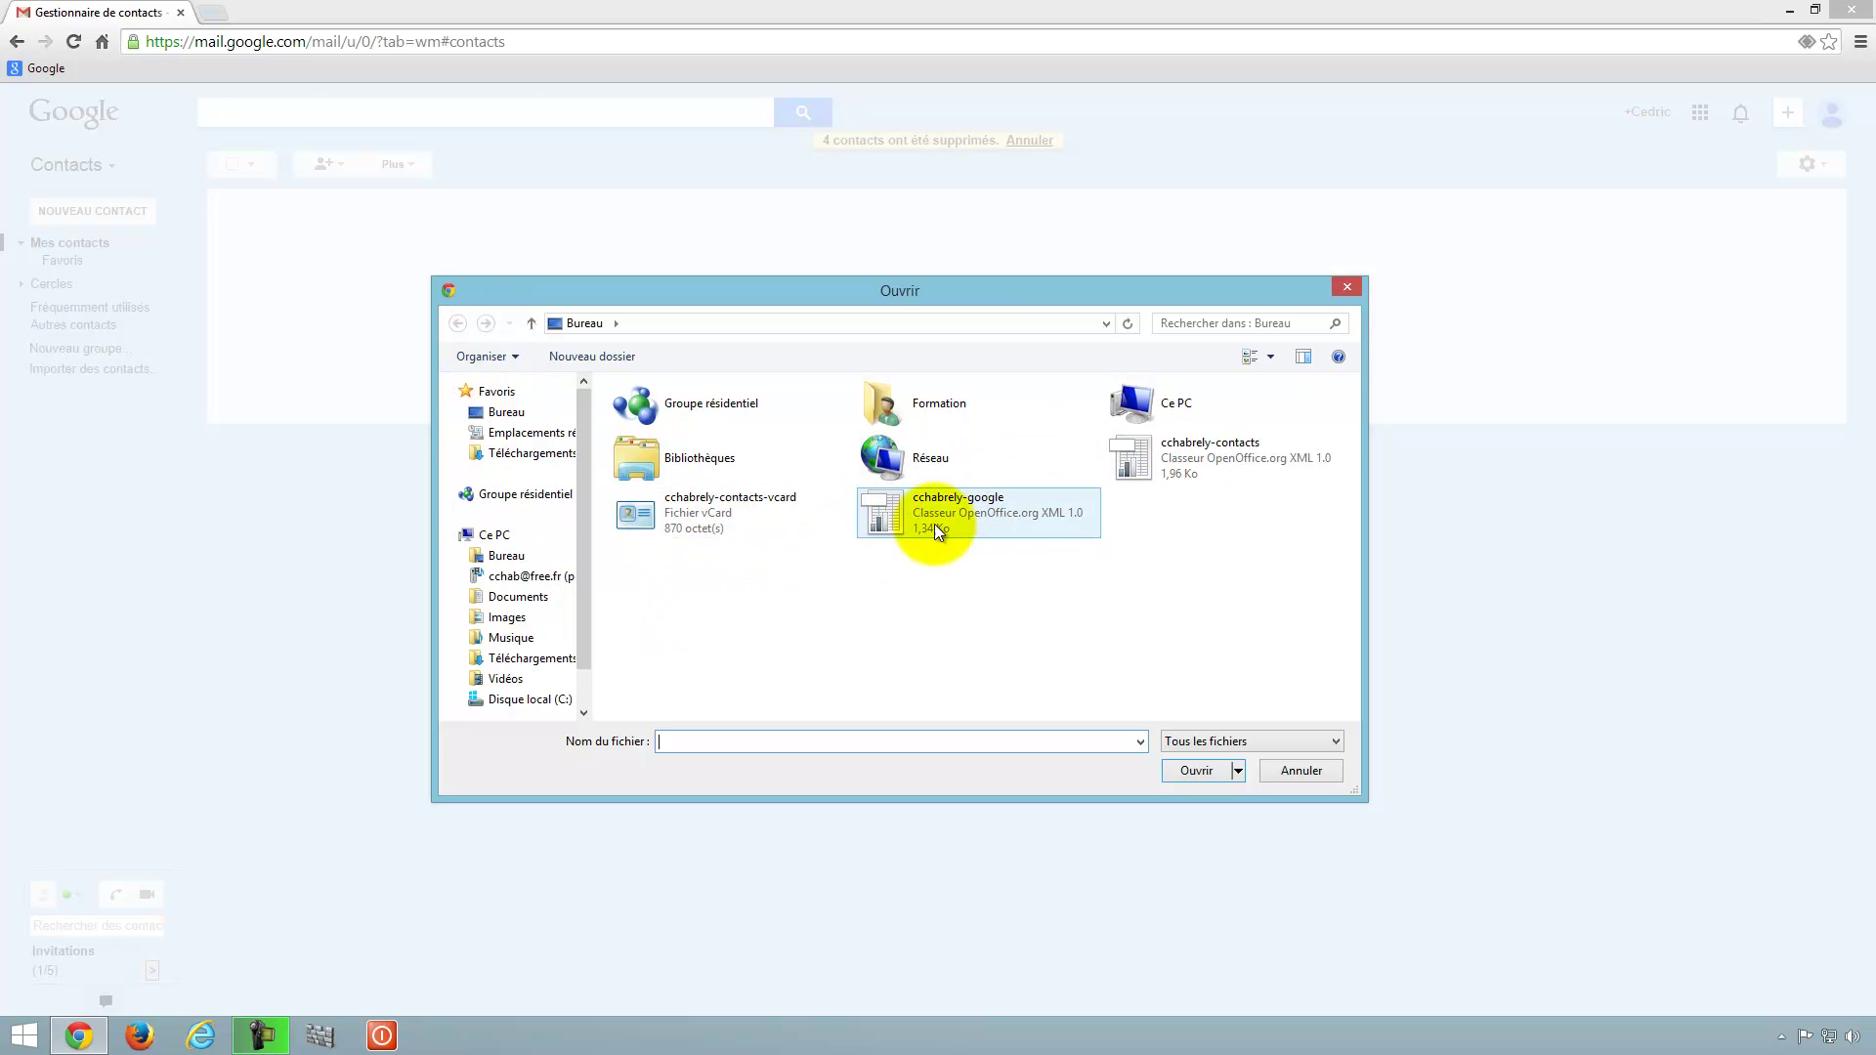
{"action": "left_click", "coordinate": [899, 514]}
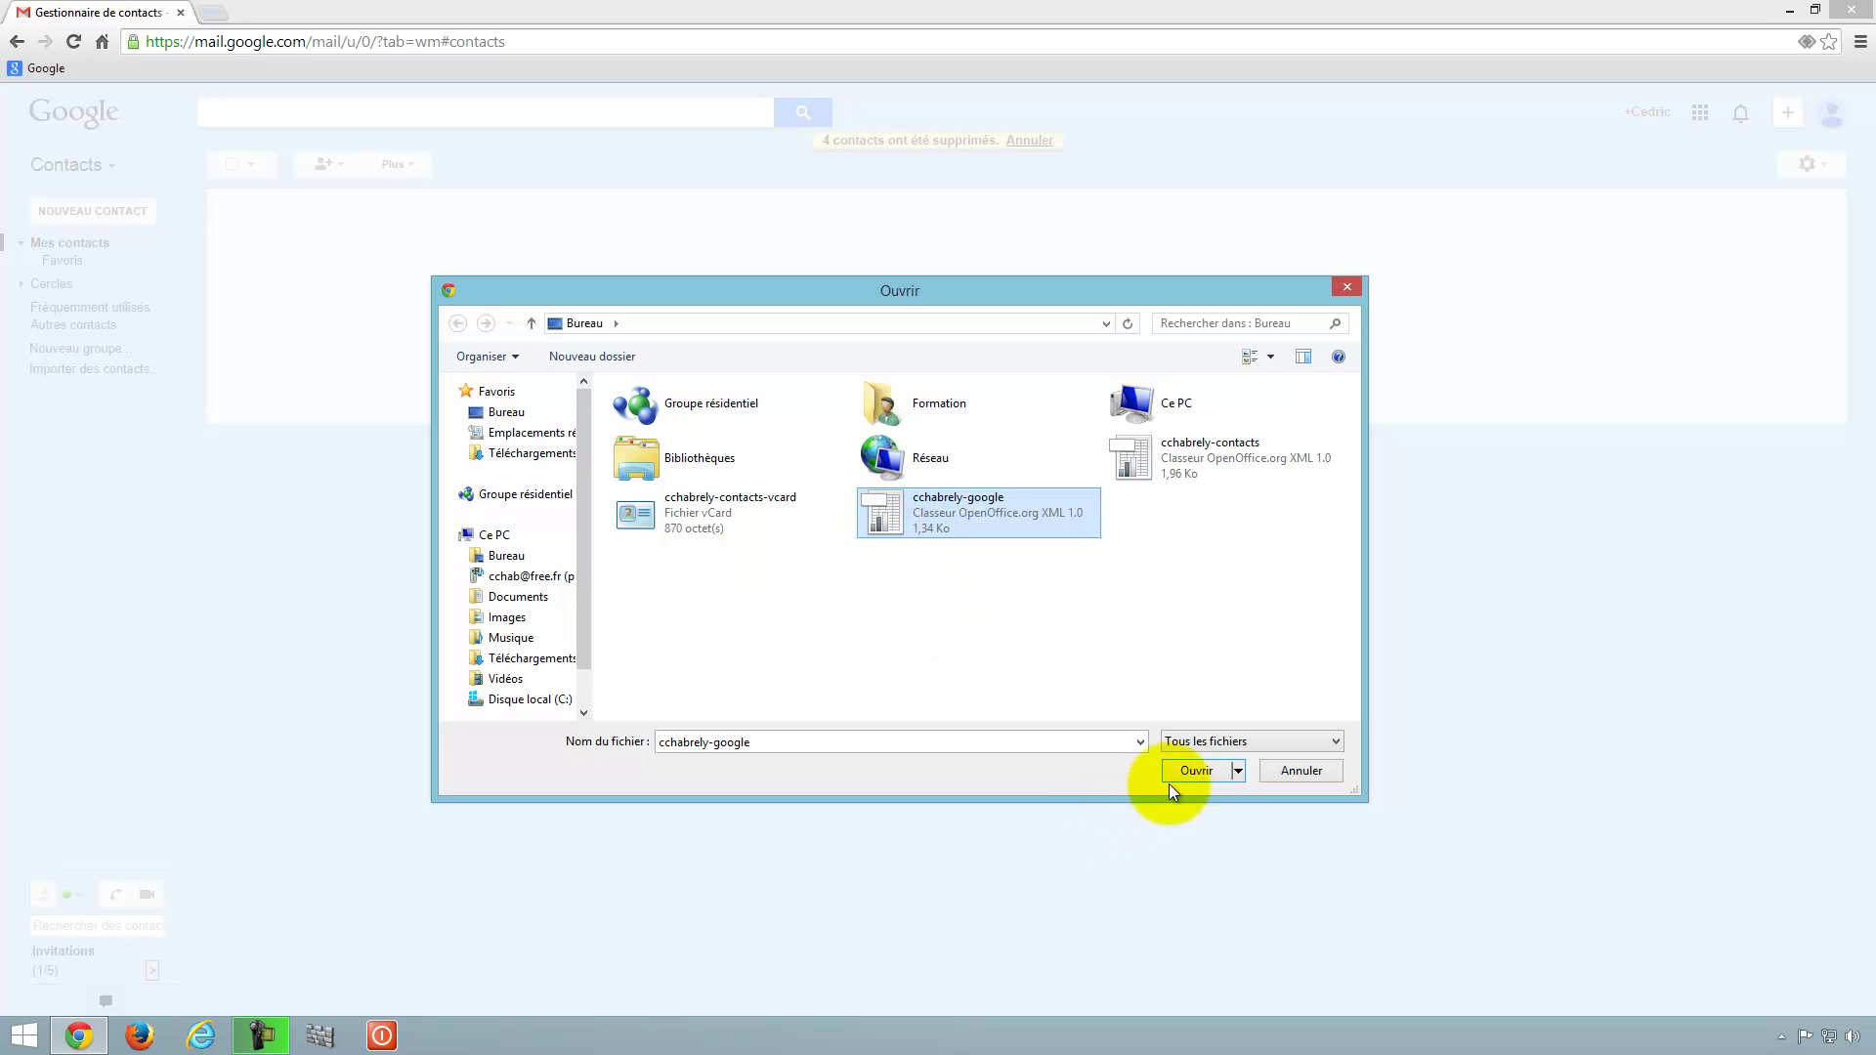
{"action": "left_click", "coordinate": [1194, 771]}
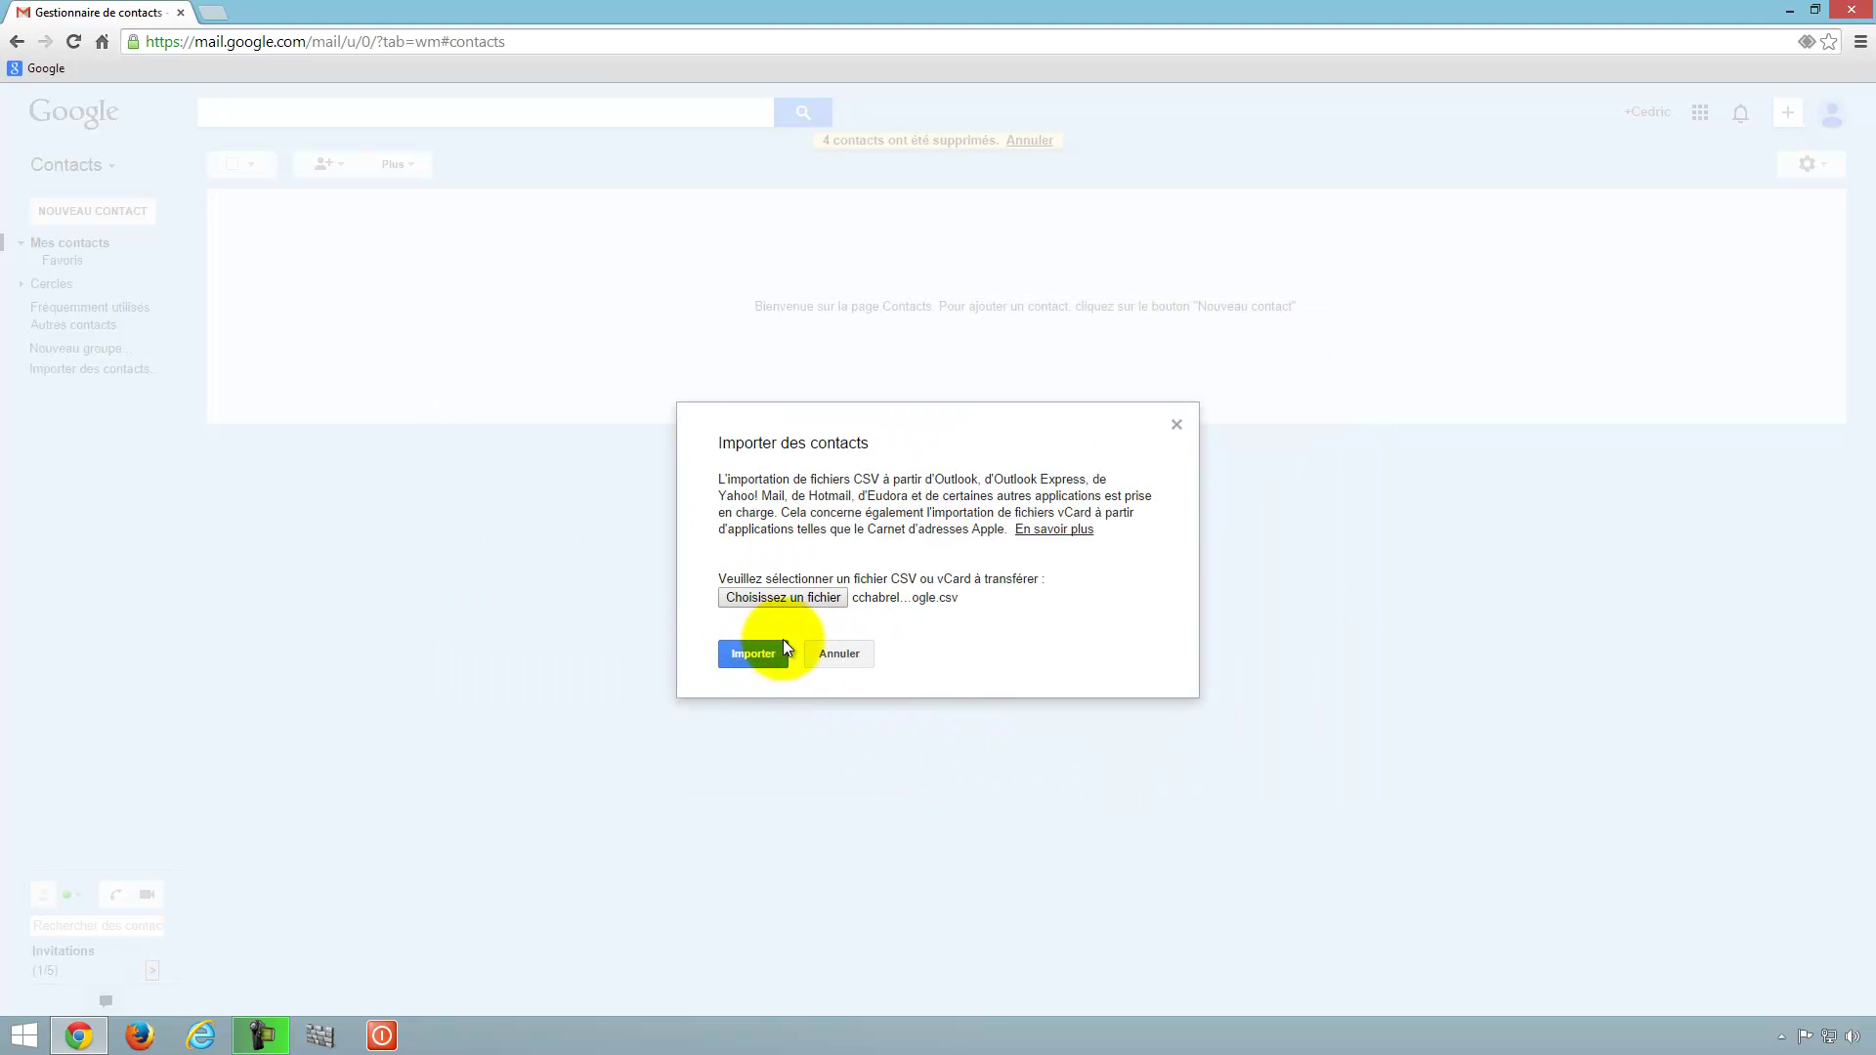
{"action": "left_click", "coordinate": [753, 663]}
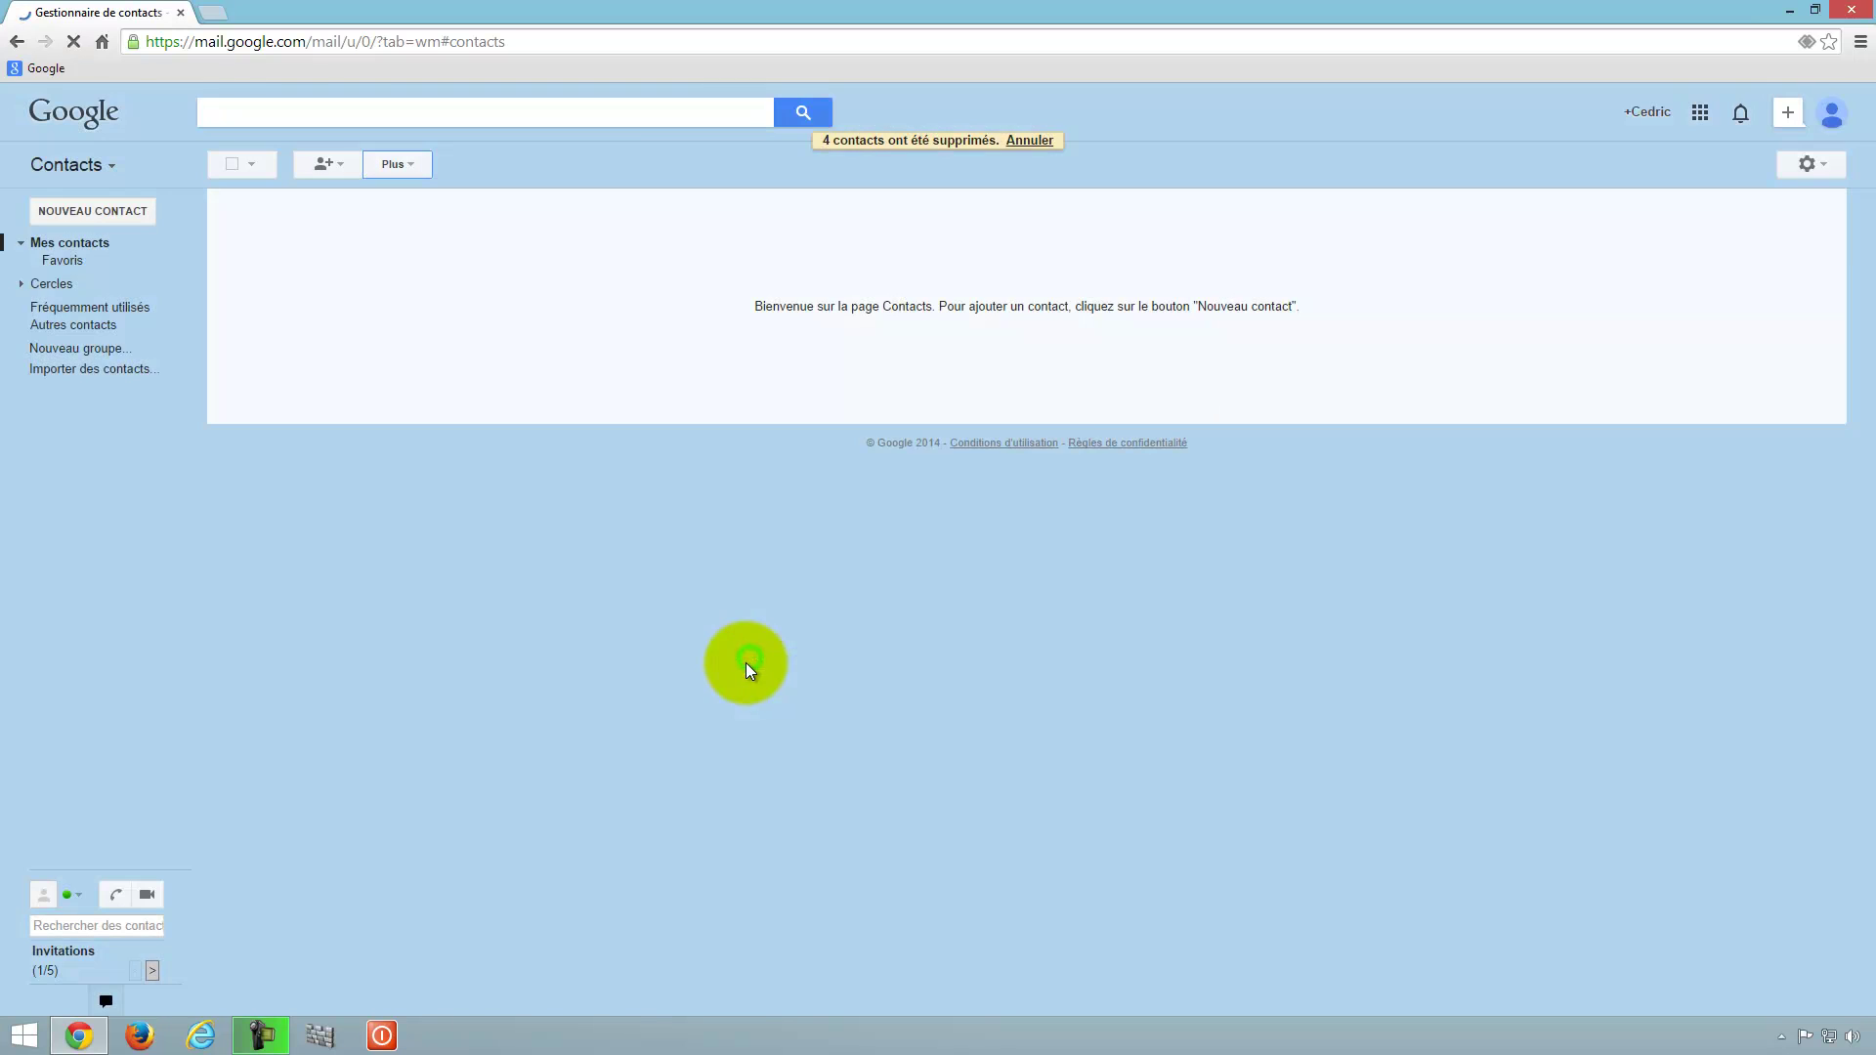
{"action": "left_click", "coordinate": [376, 336]}
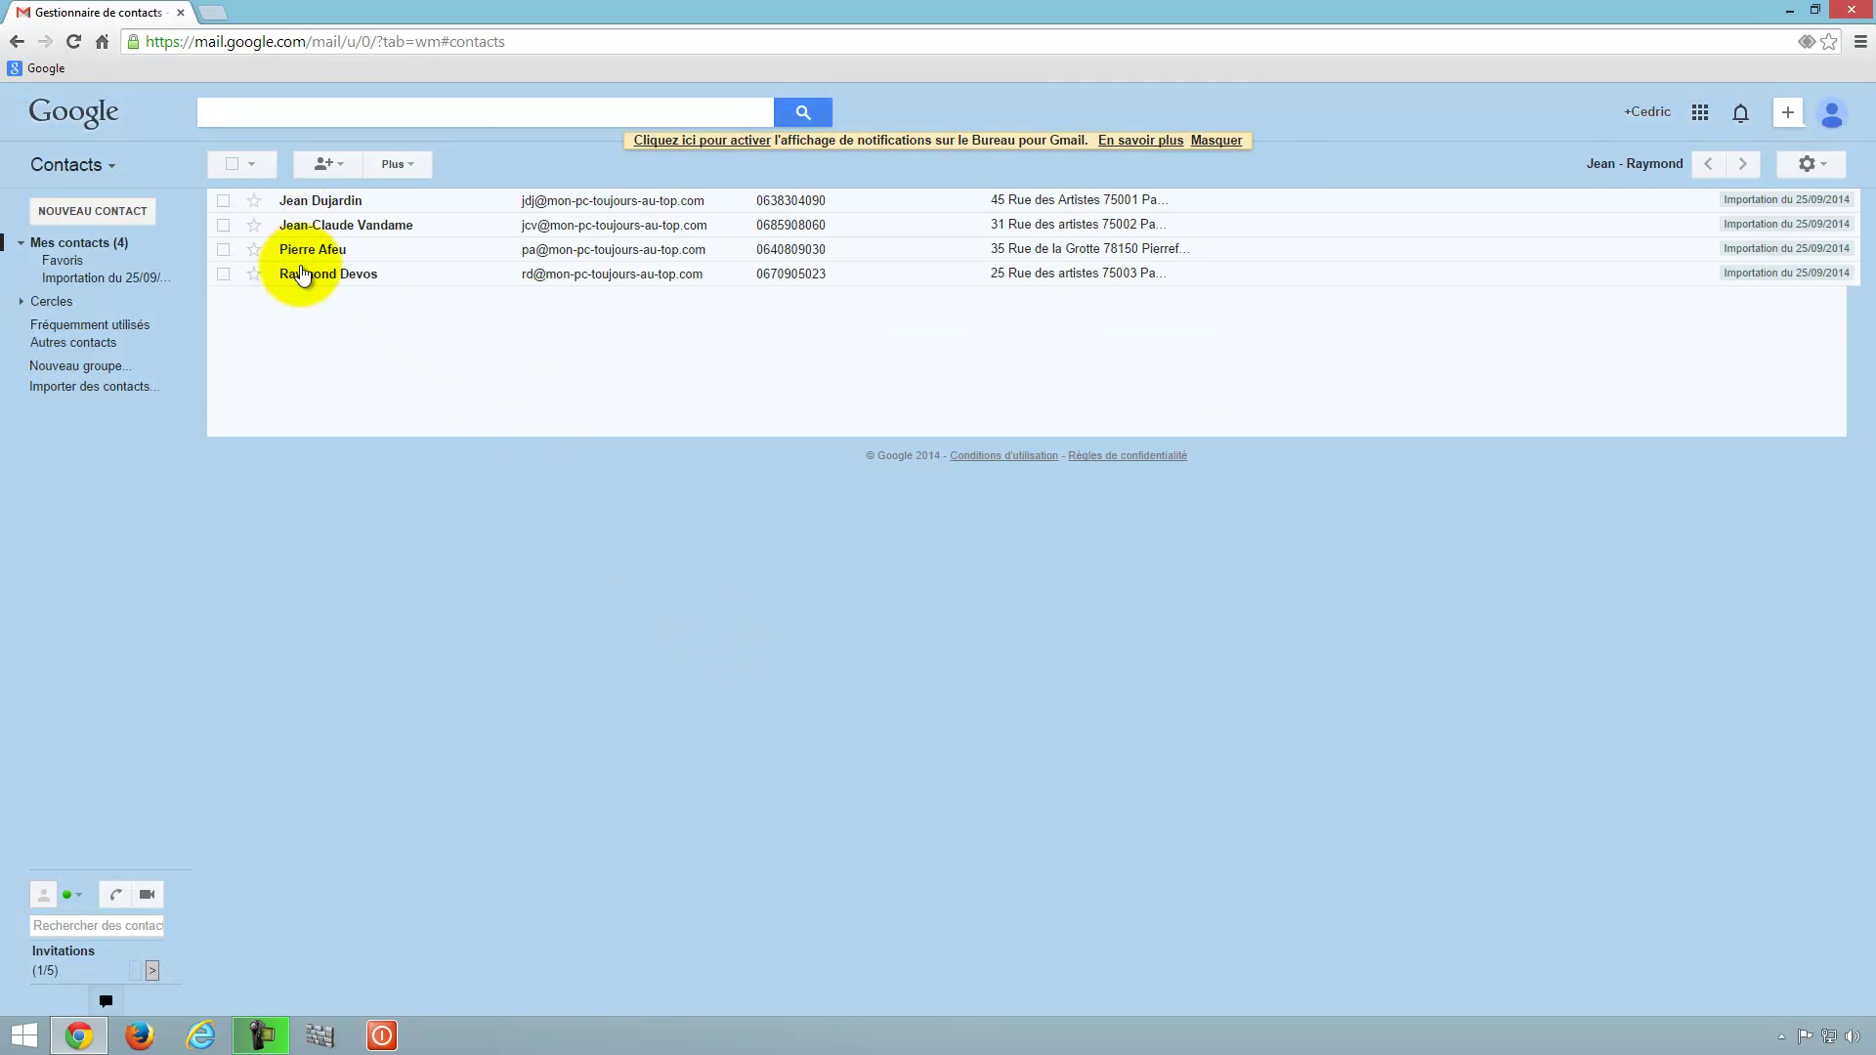
Step: Select all the imported contacts, remove them from the Mes contacts group and display that group
{"action": "mouse_move", "coordinate": [302, 279]}
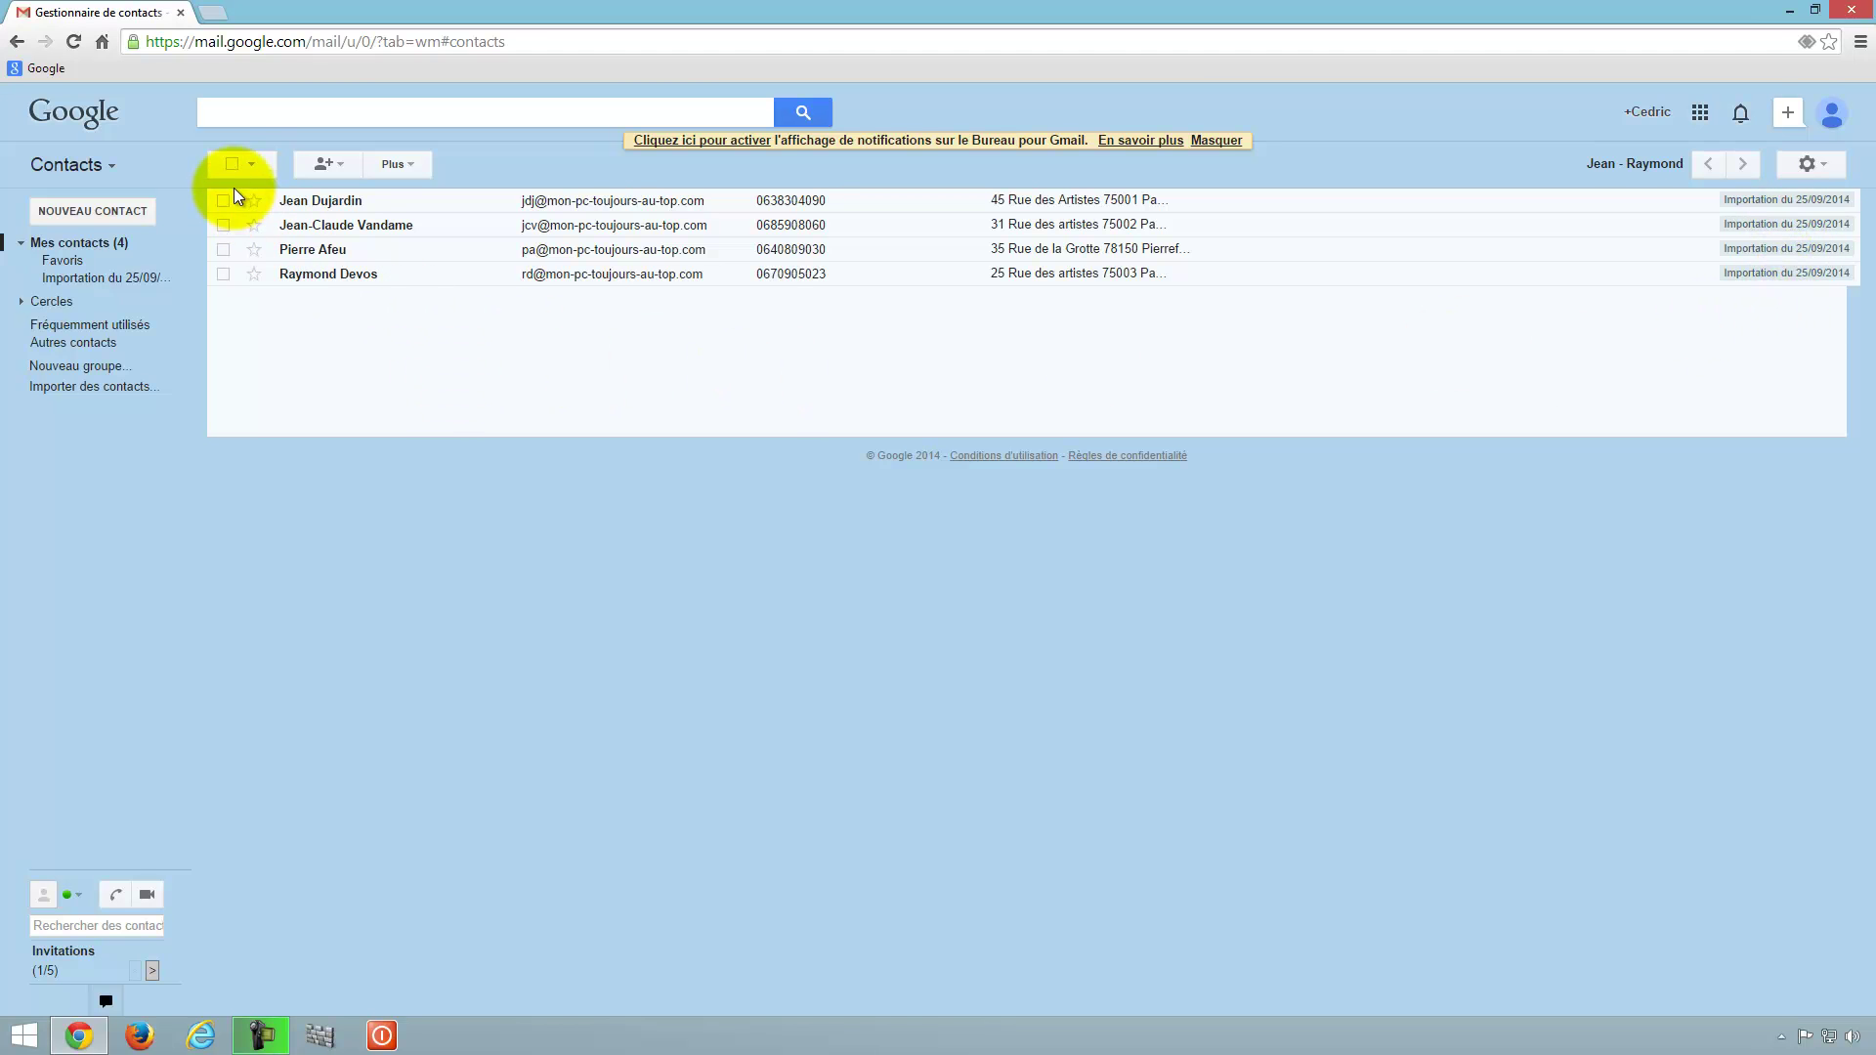
{"action": "left_click", "coordinate": [232, 162]}
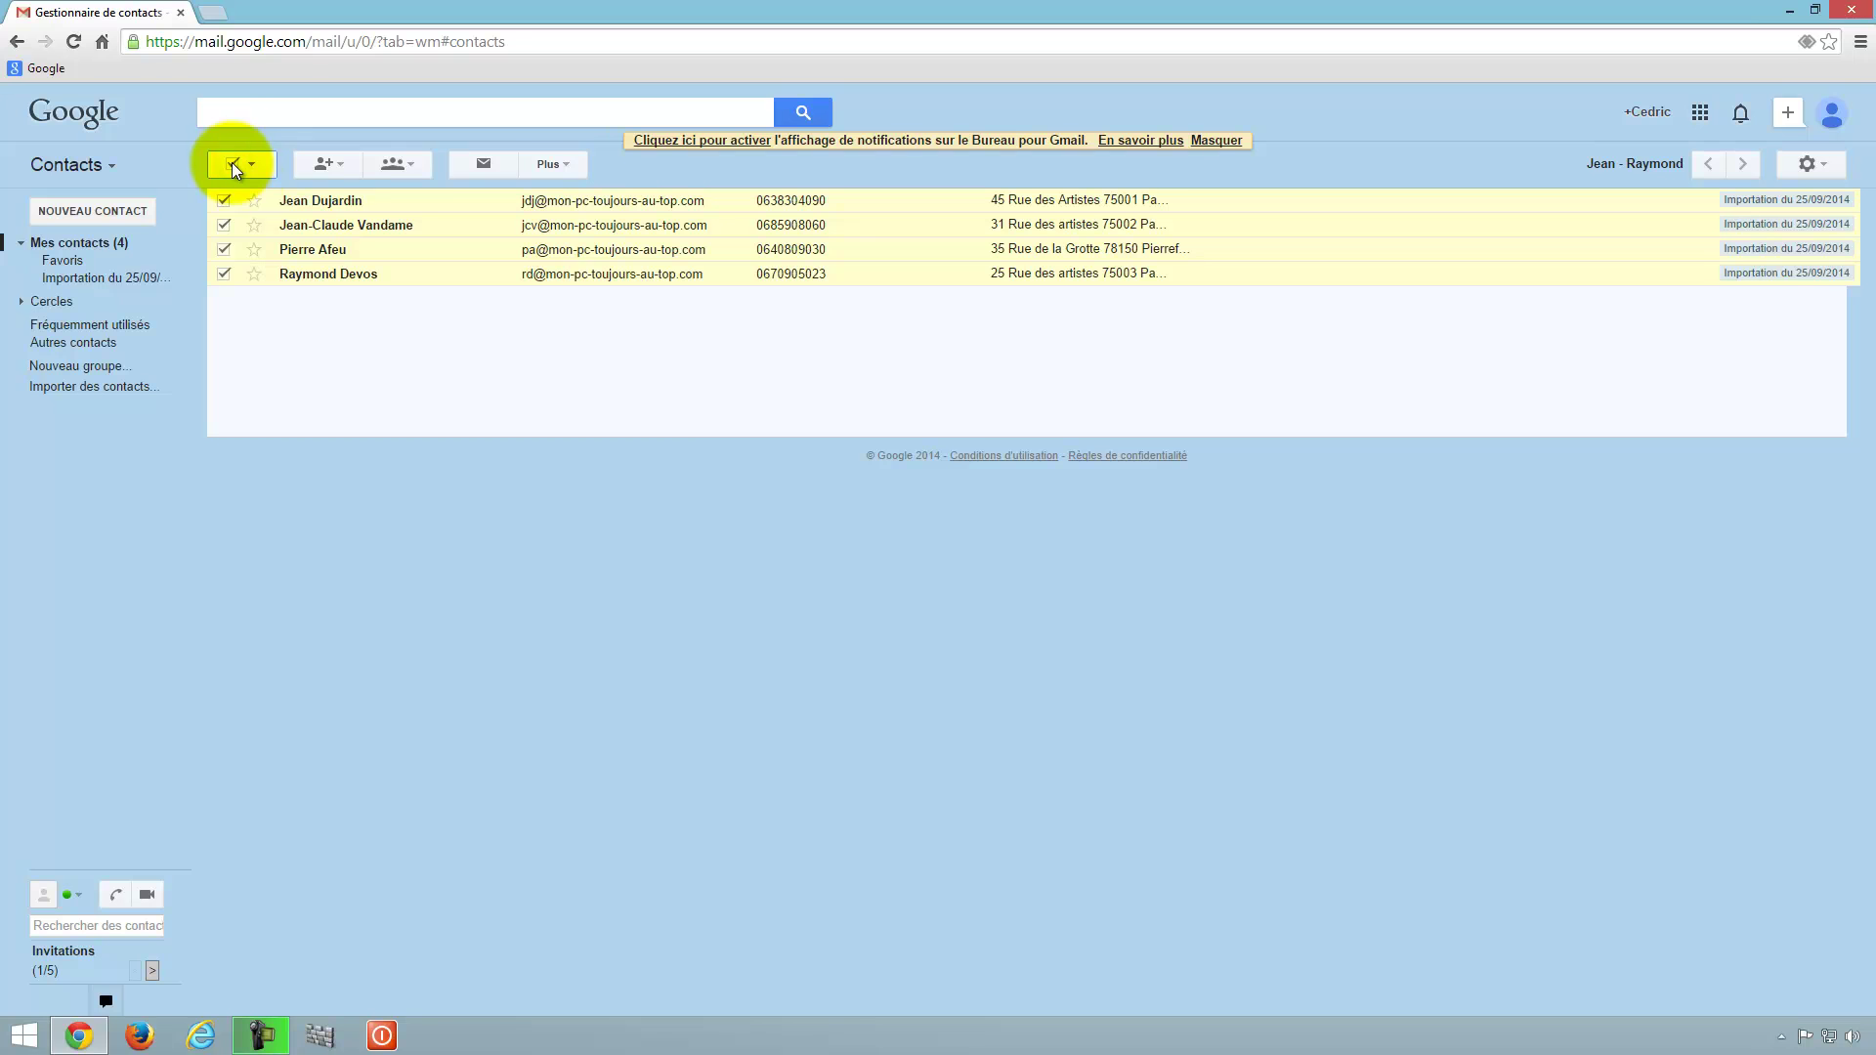
{"action": "left_click", "coordinate": [410, 162]}
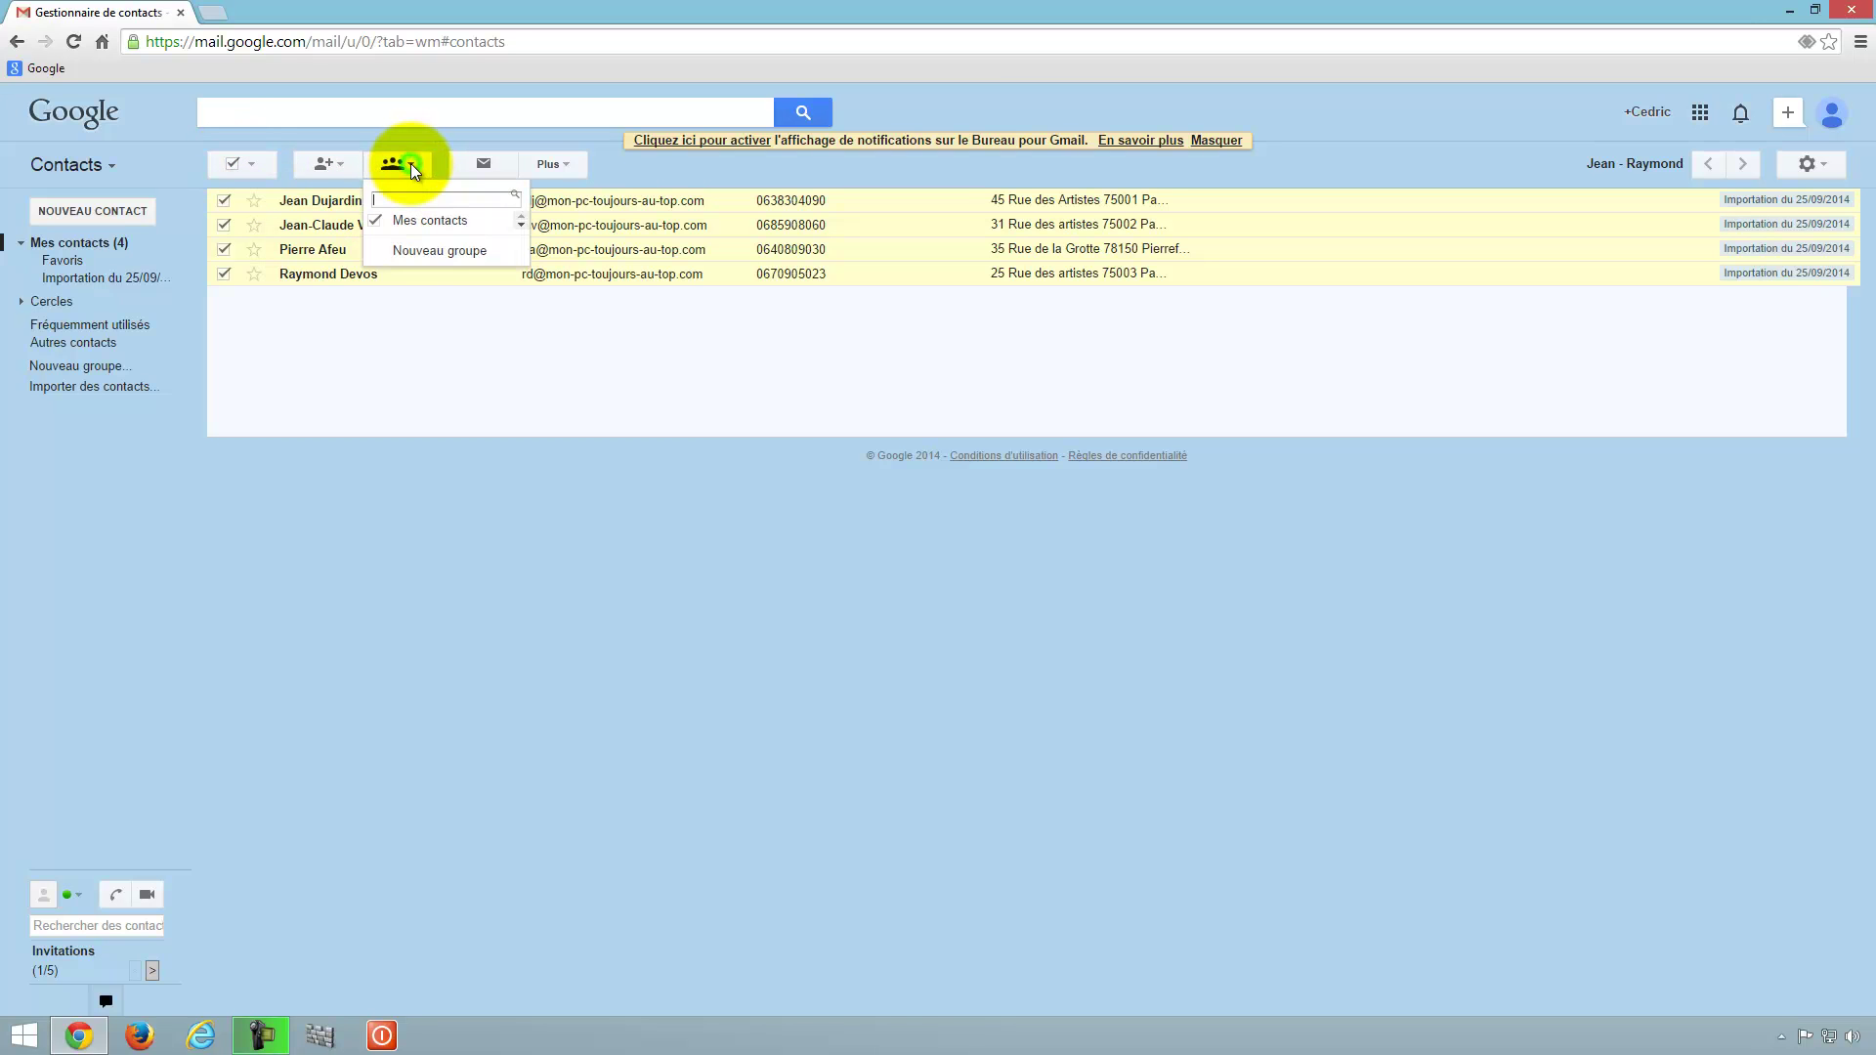
{"action": "left_click", "coordinate": [420, 221]}
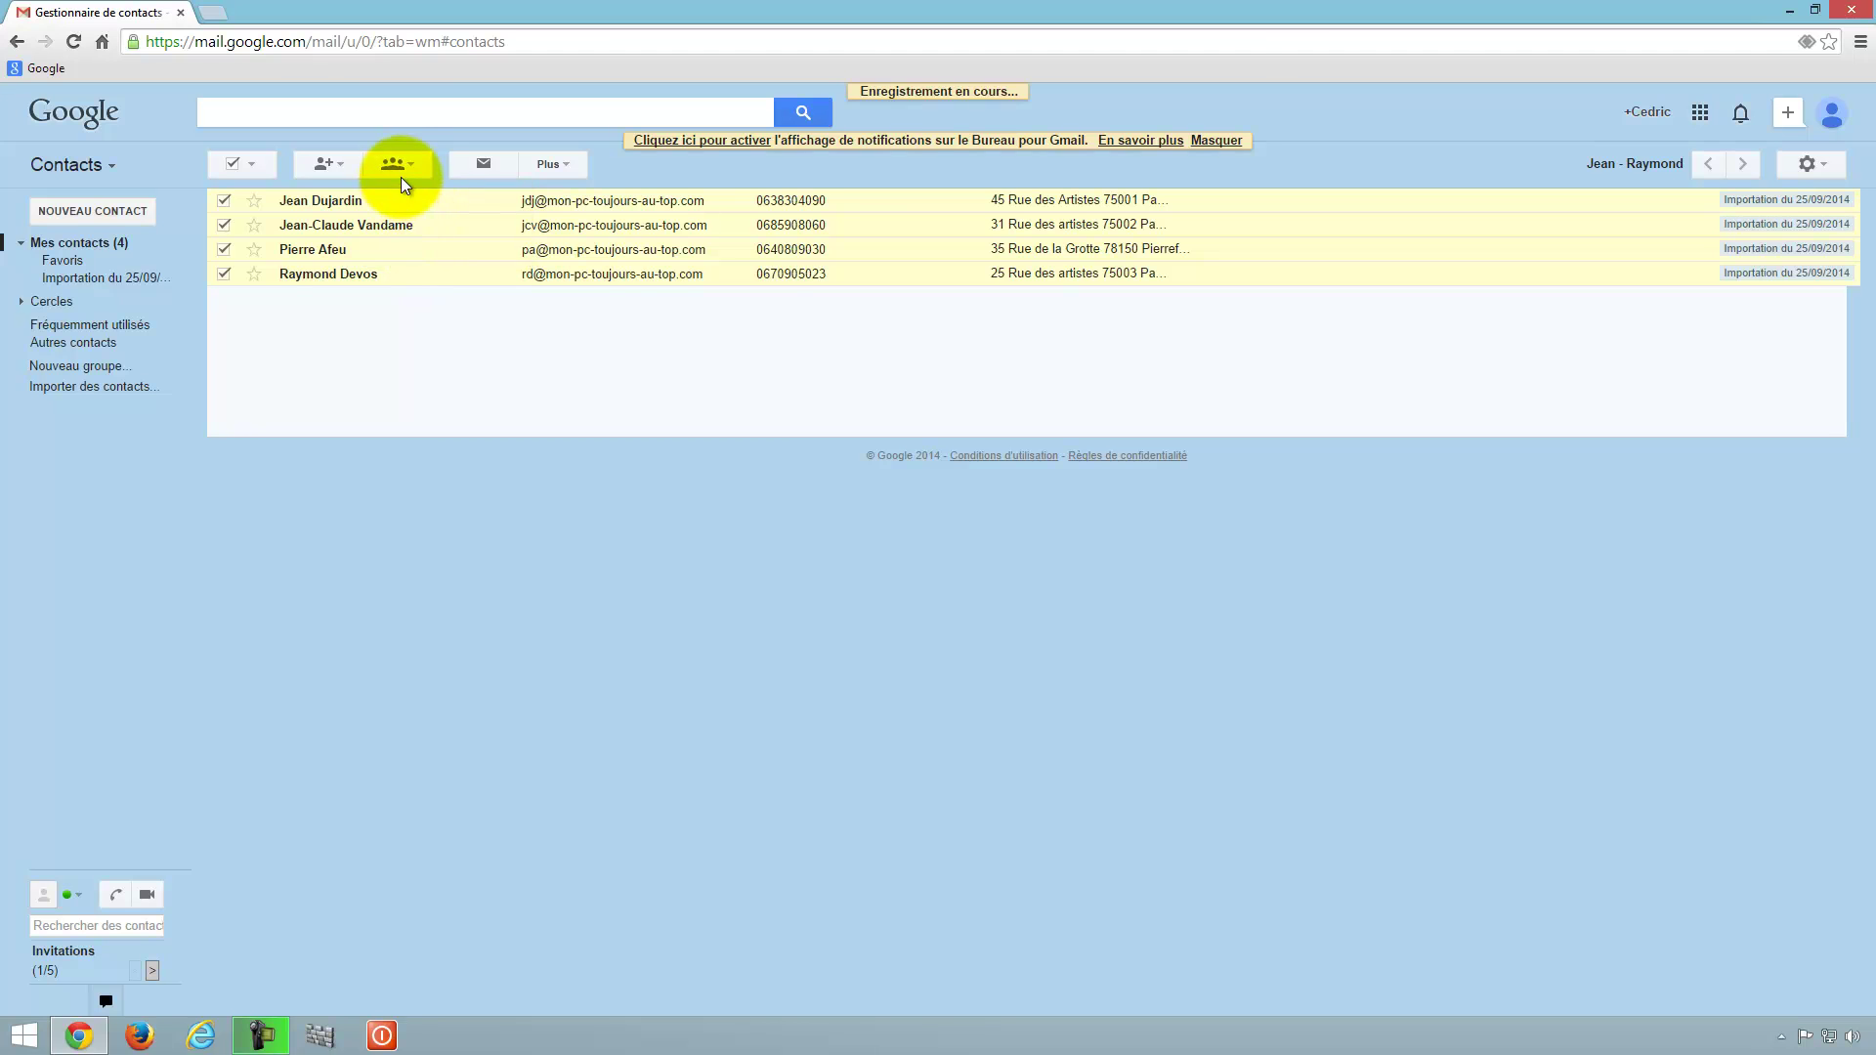
{"action": "left_click", "coordinate": [92, 246]}
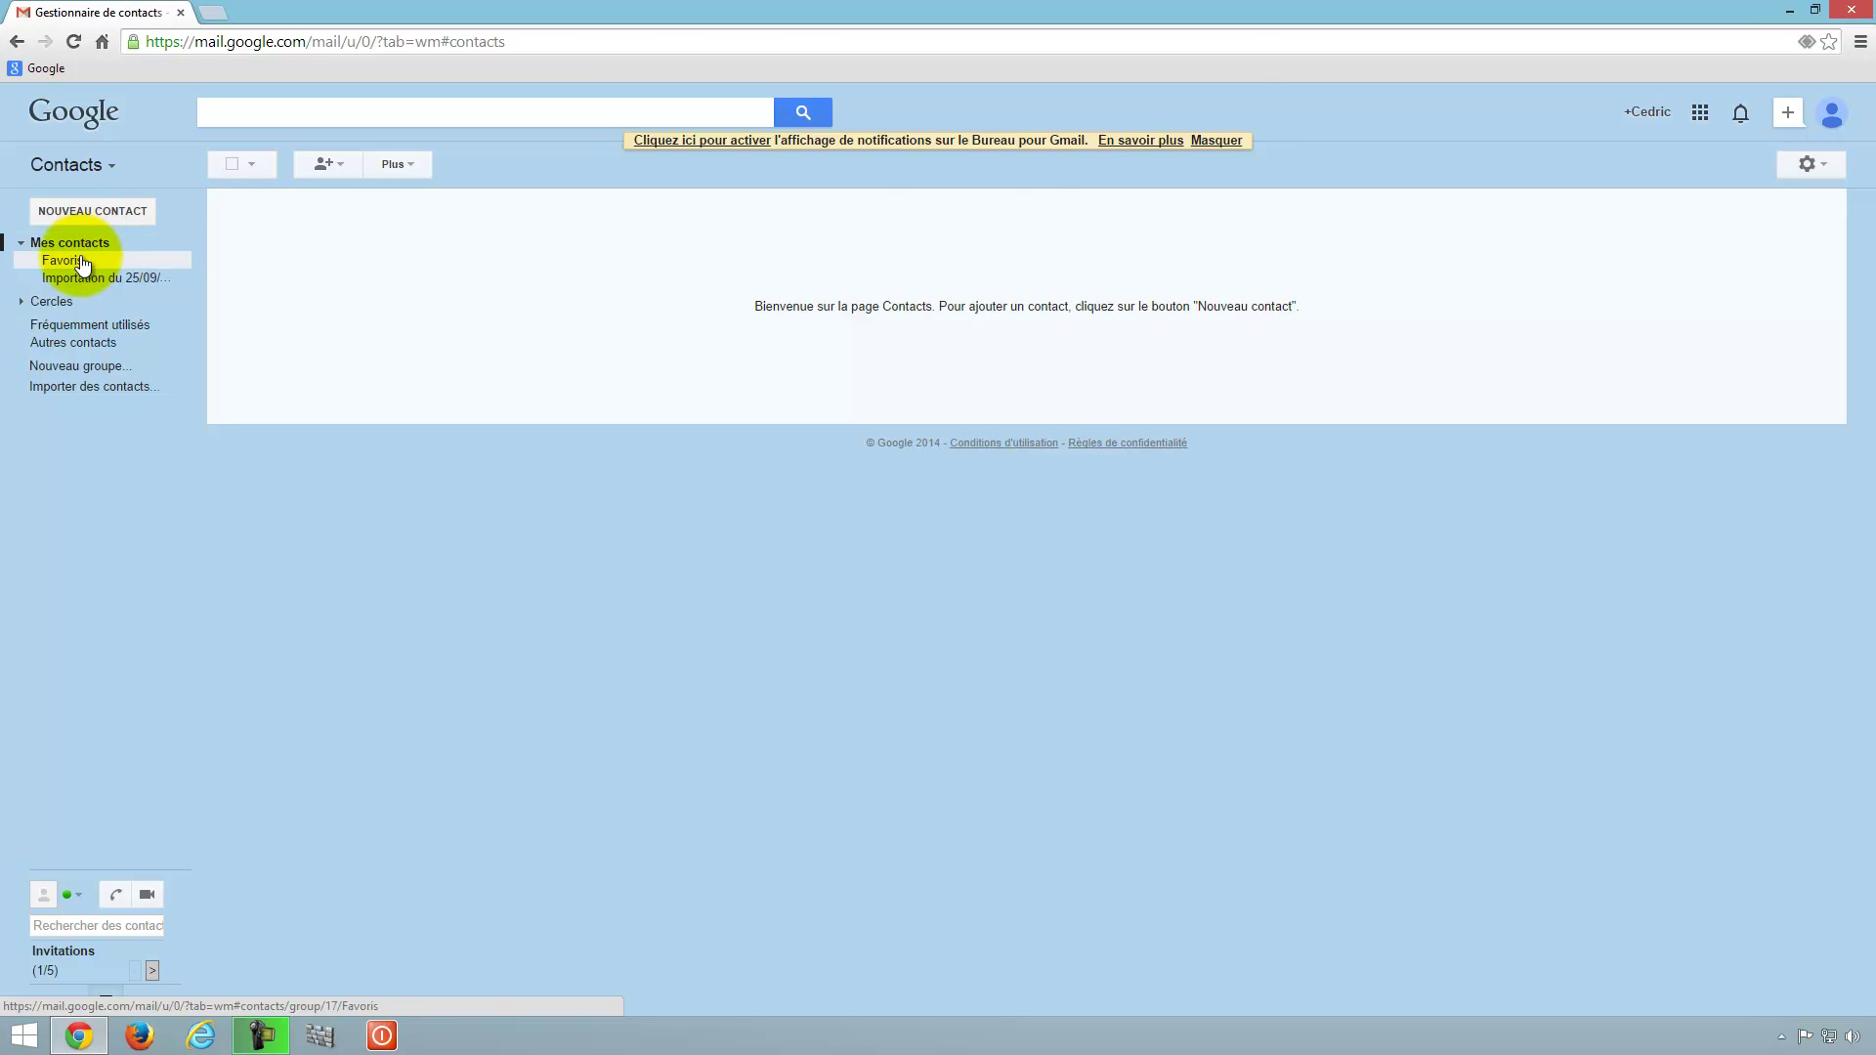
Step: Find and merge duplicates among the contacts in the Importation du 25/09/2014 group
{"action": "left_click", "coordinate": [86, 278]}
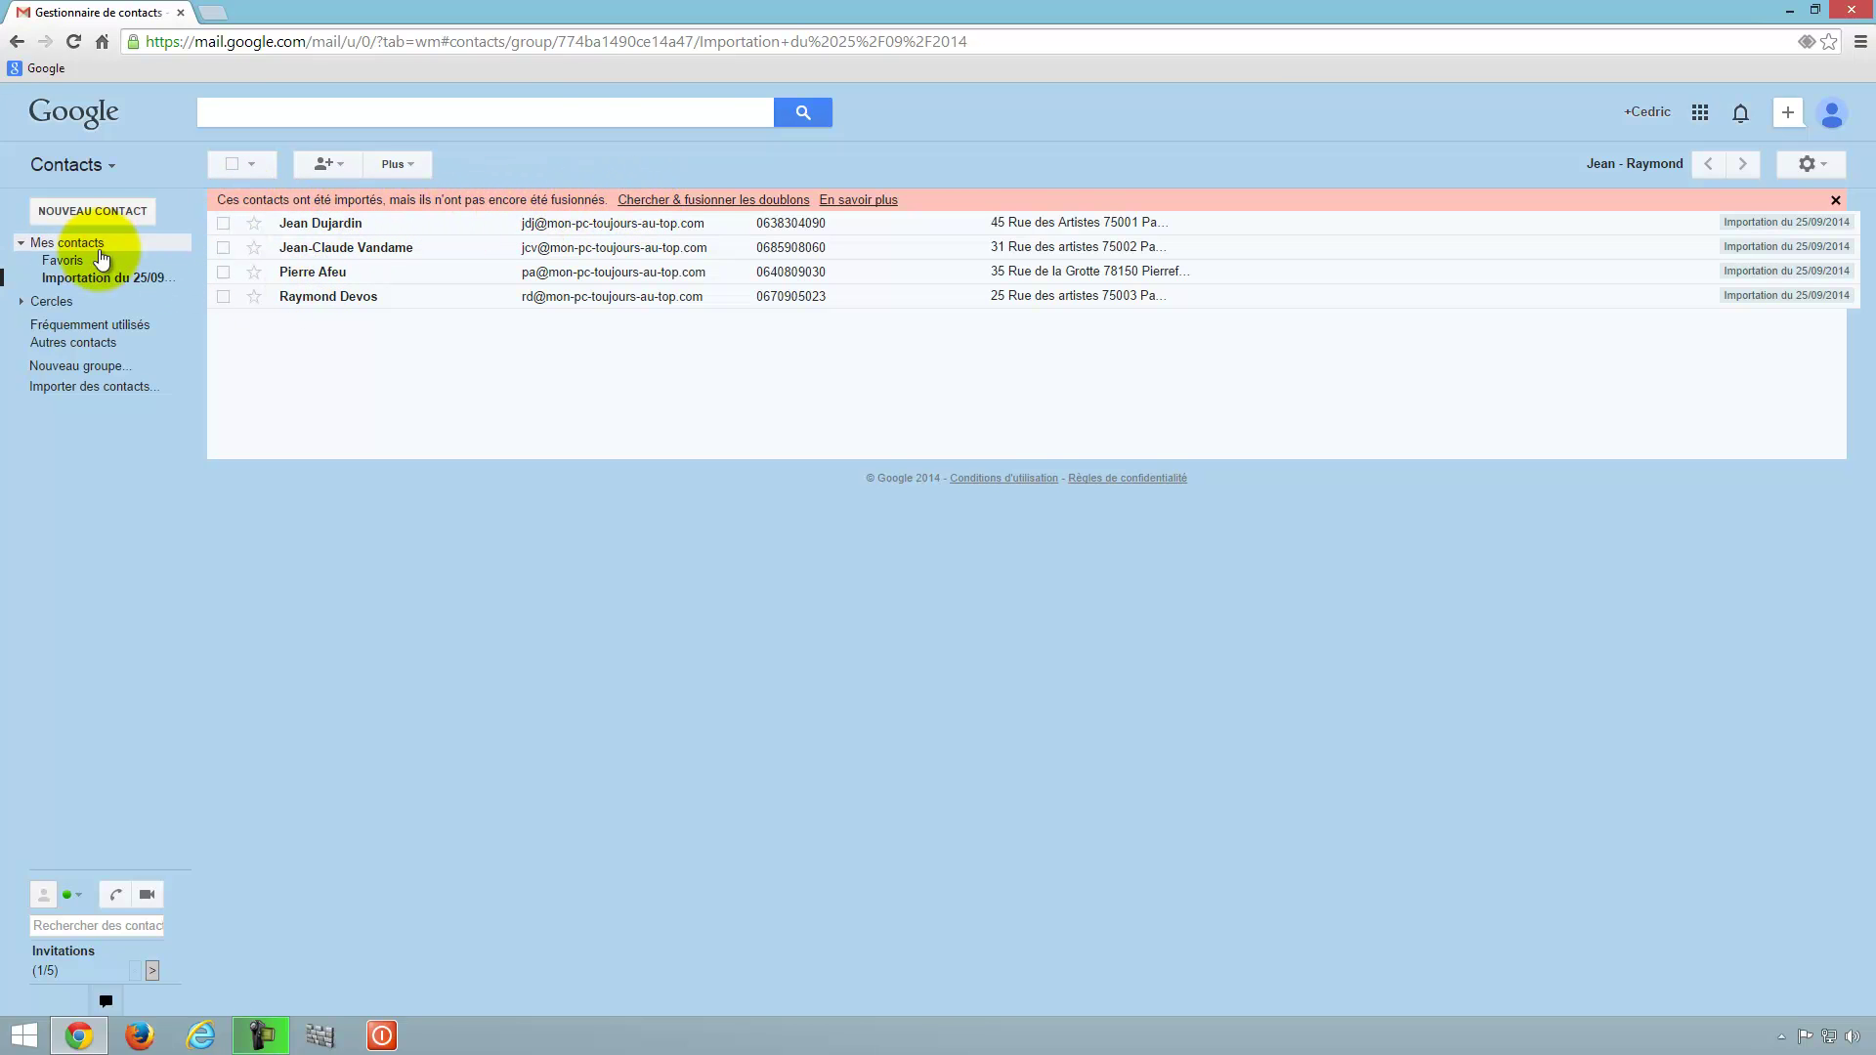
{"action": "left_click", "coordinate": [710, 201]}
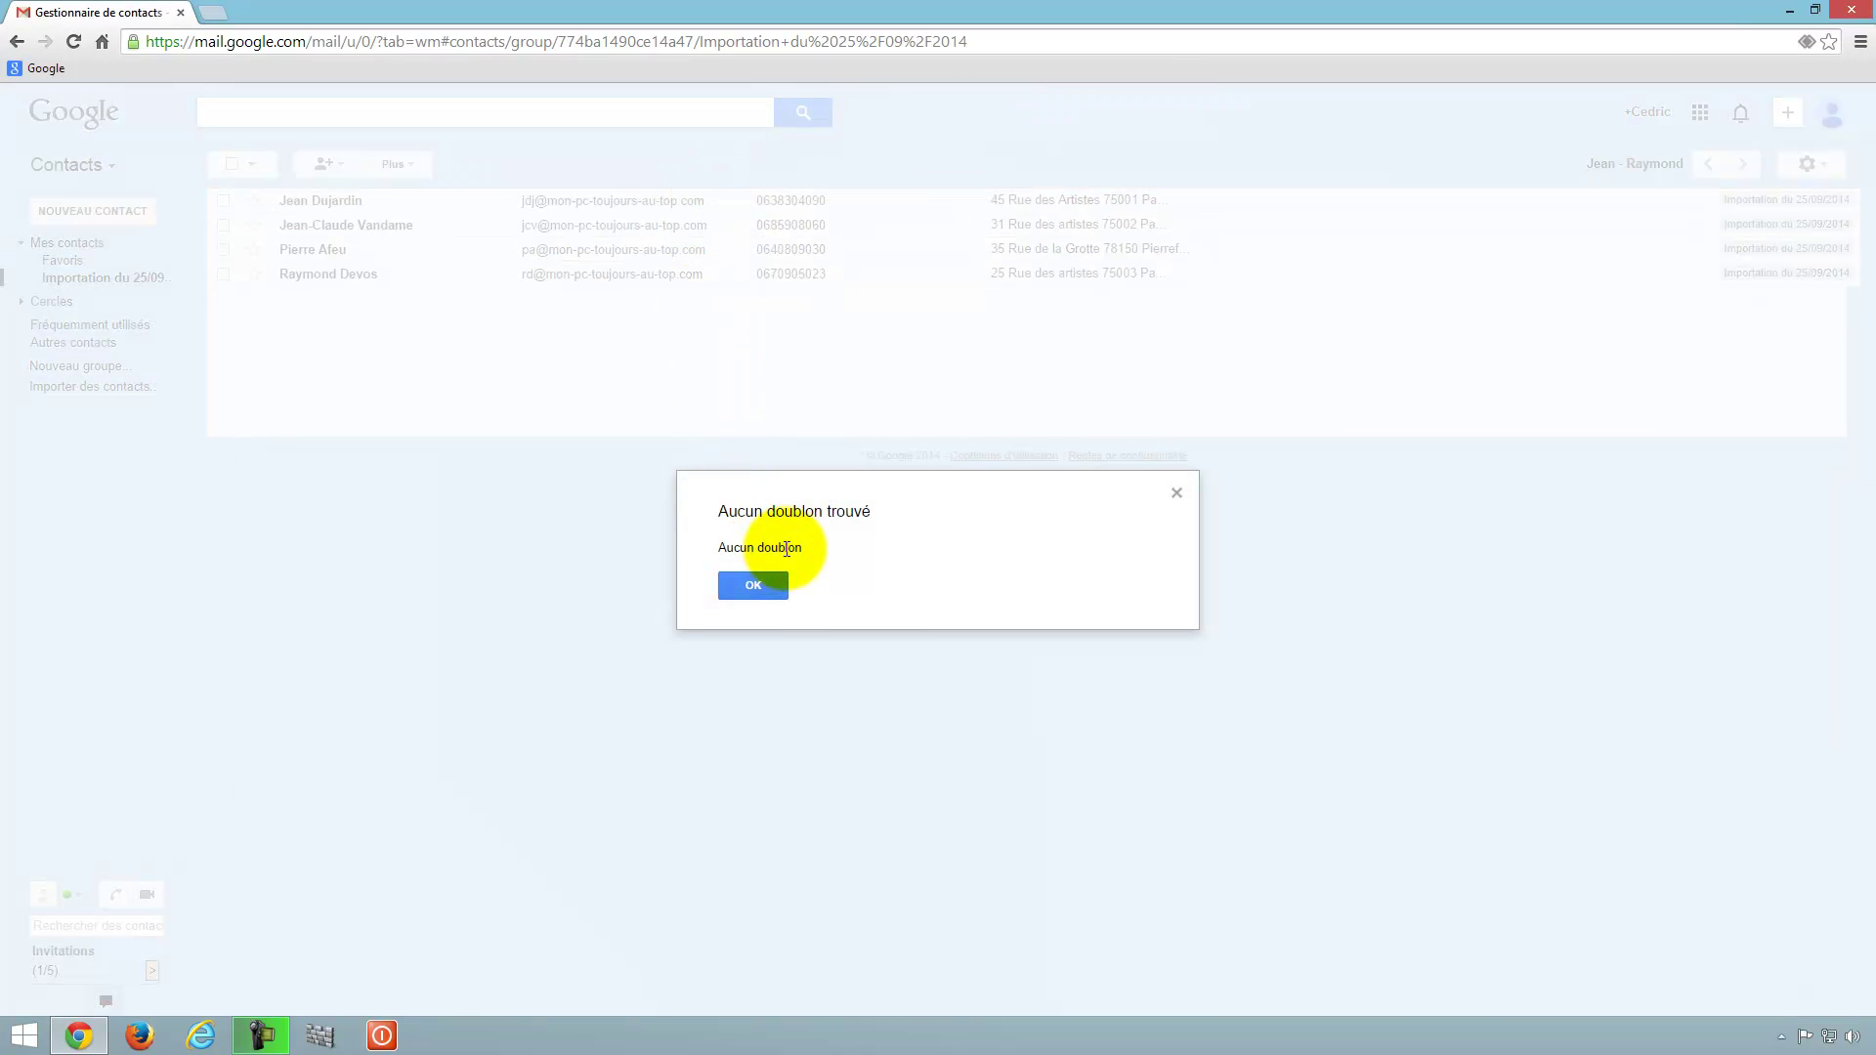
{"action": "left_click", "coordinate": [755, 585]}
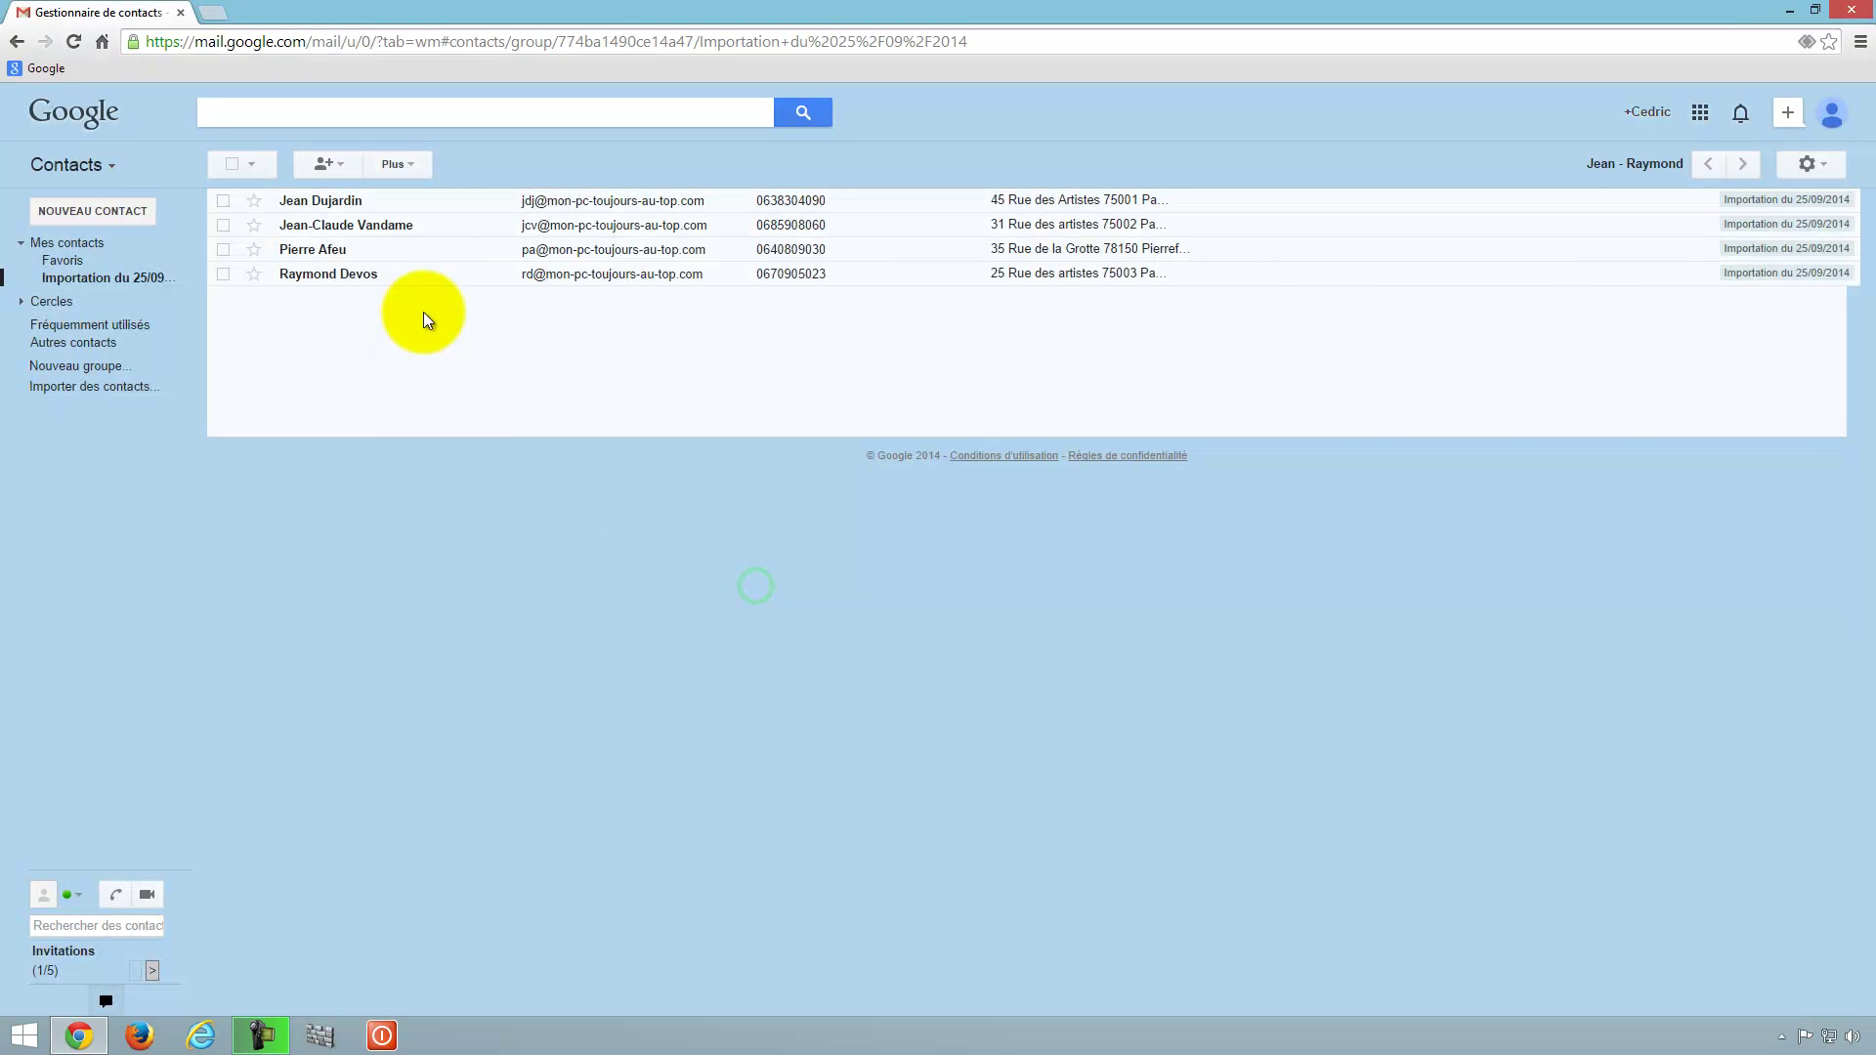
Step: Move all contacts from the Importation du 25/09/2014 group to Mes contacts and display the Mes contacts group
{"action": "left_click", "coordinate": [78, 241]}
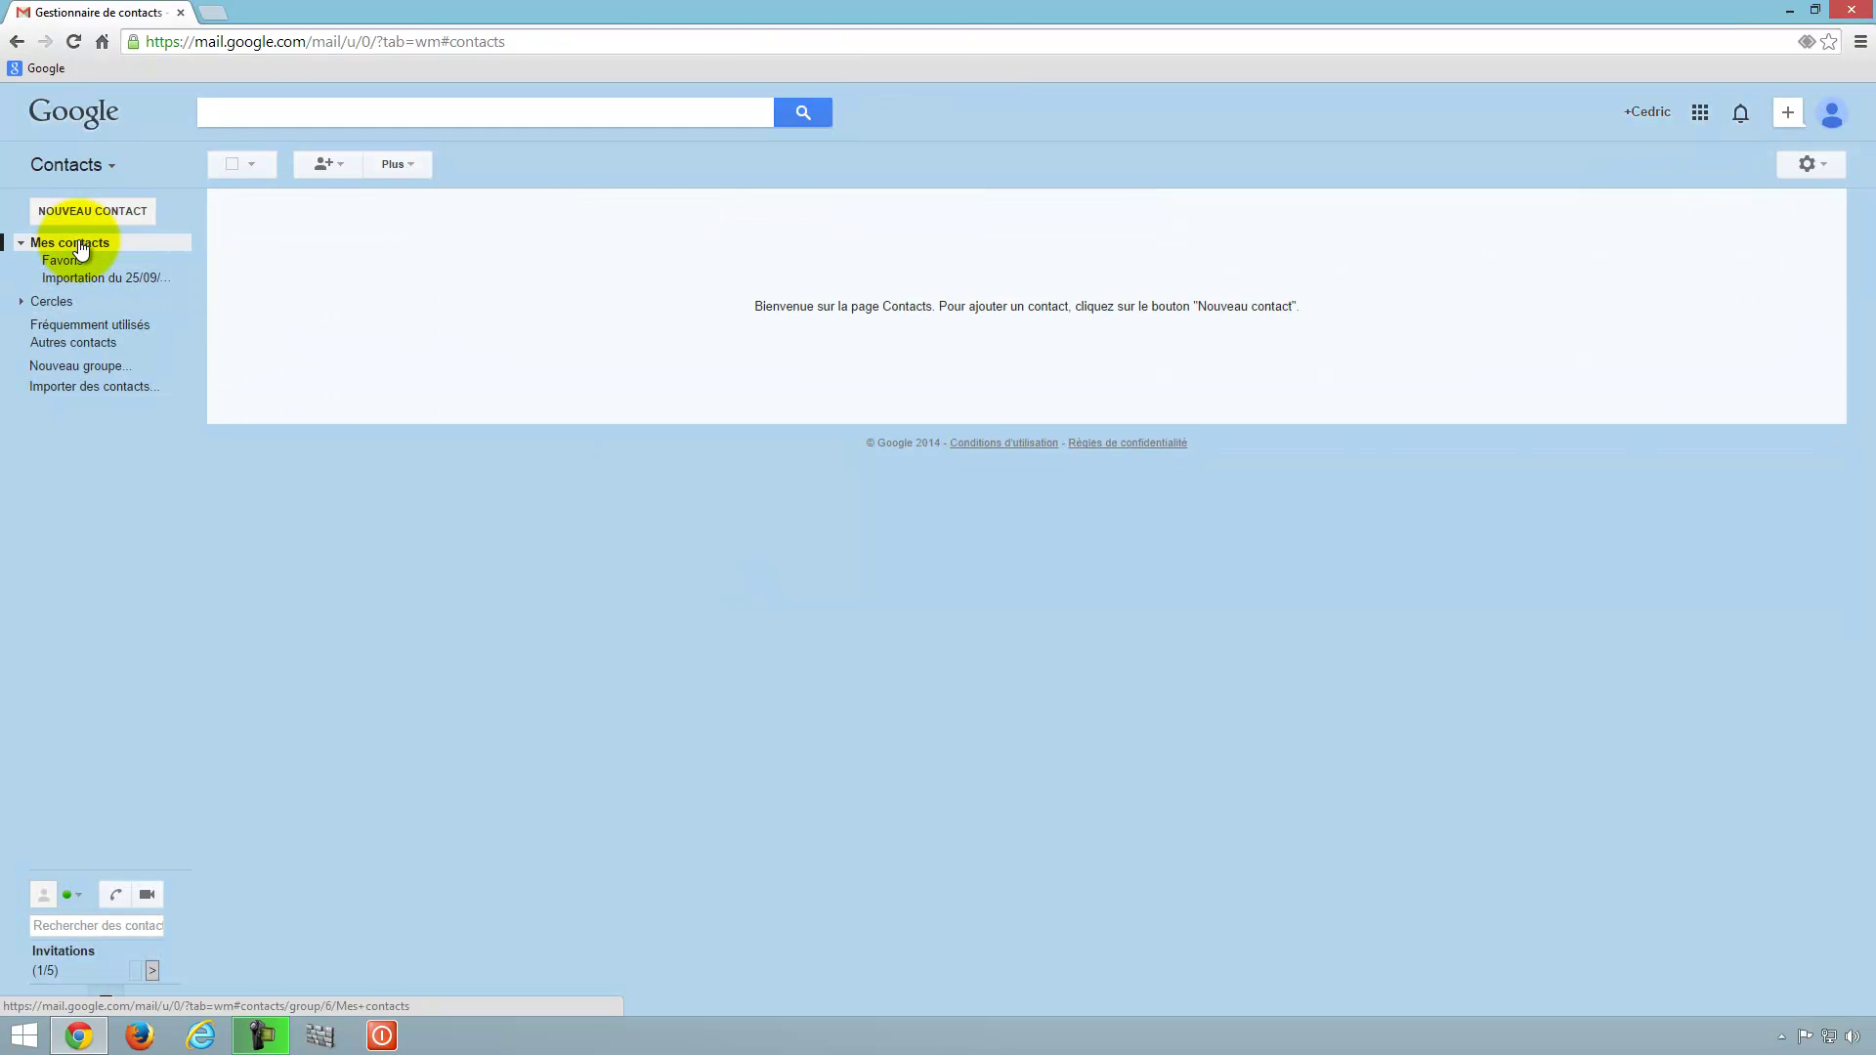
{"action": "left_click", "coordinate": [82, 278]}
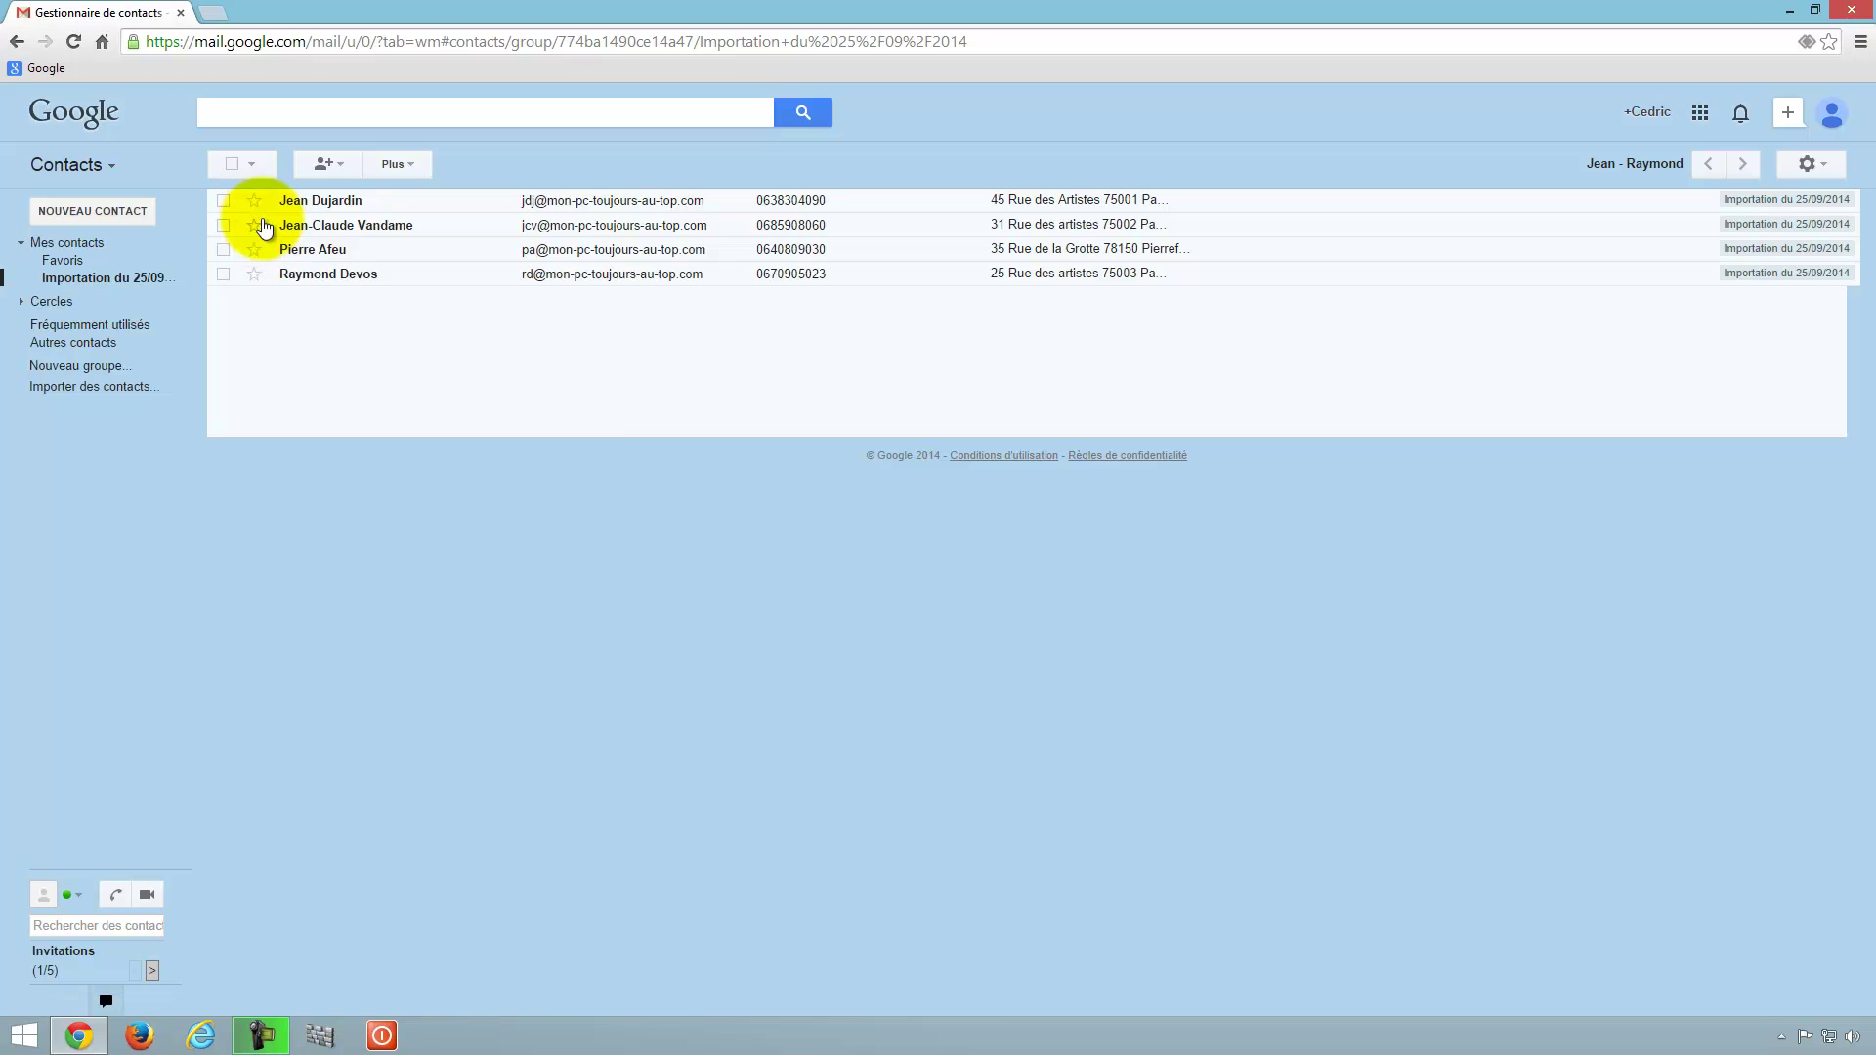
{"action": "left_click", "coordinate": [232, 165]}
{"action": "left_click", "coordinate": [403, 165]}
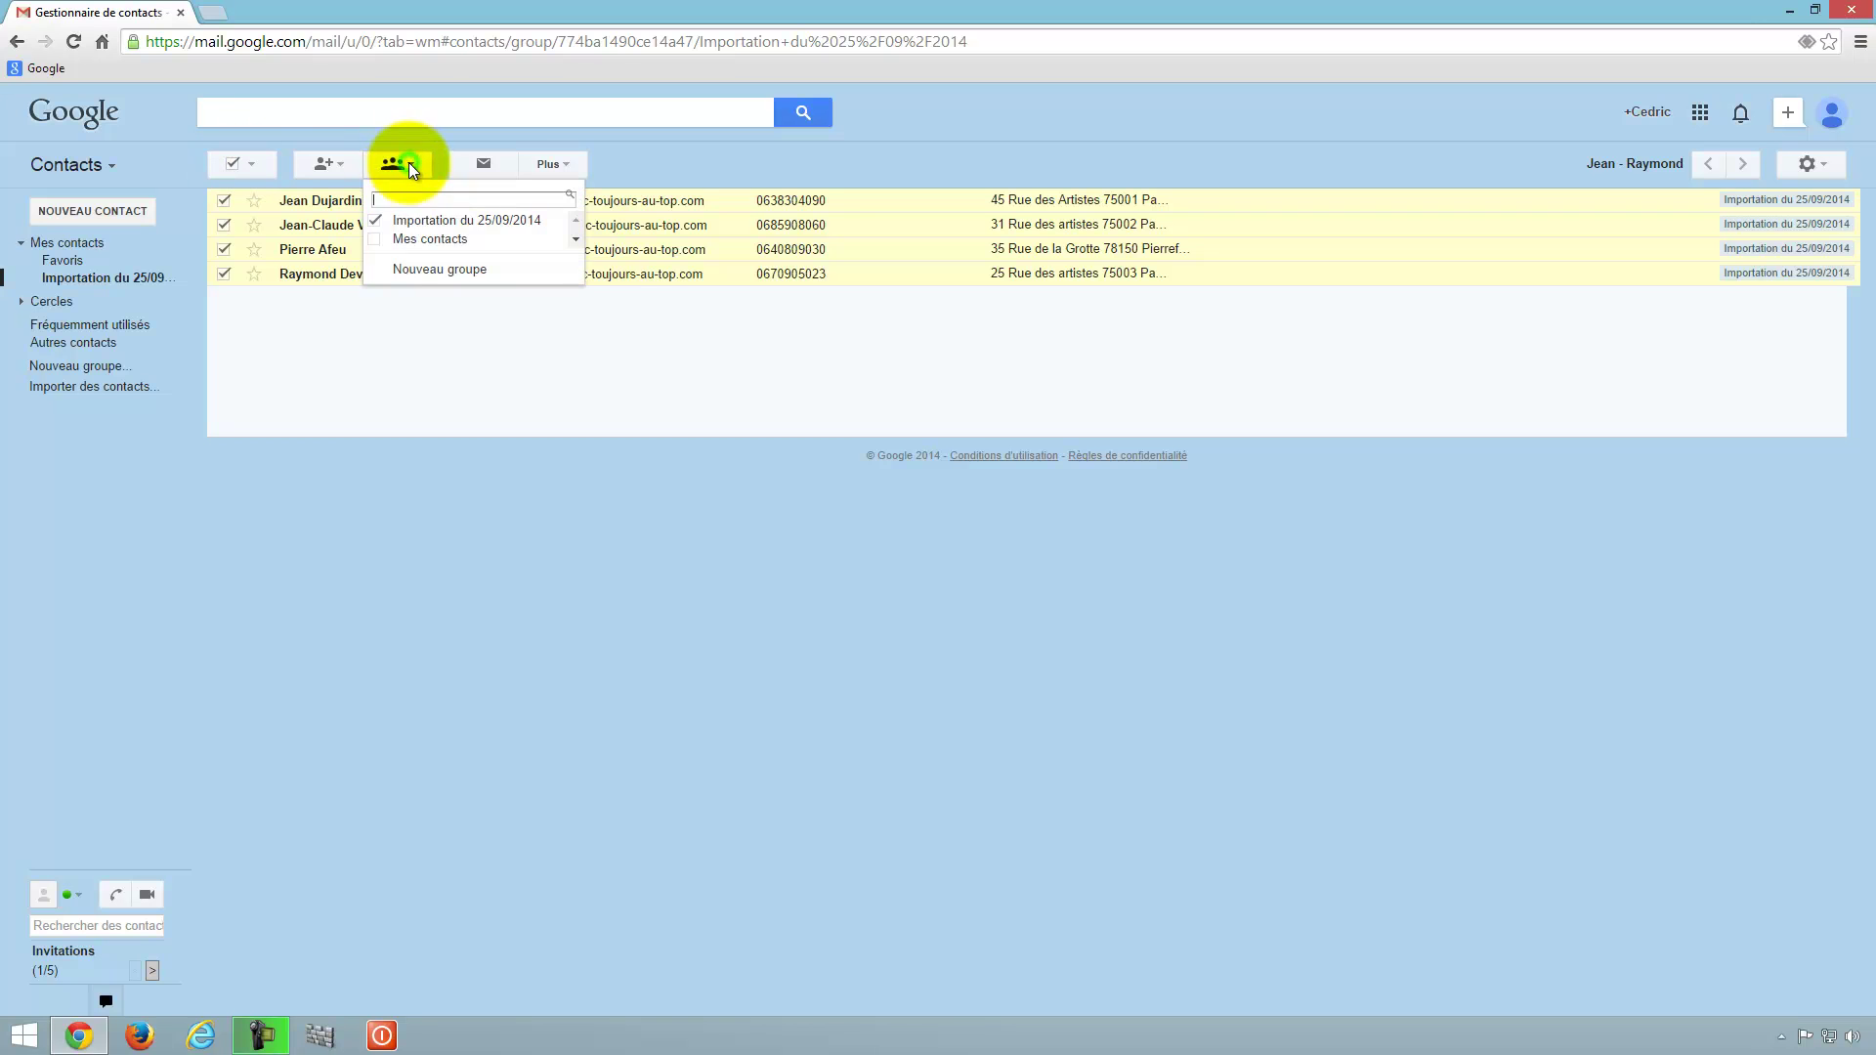
{"action": "left_click", "coordinate": [374, 240]}
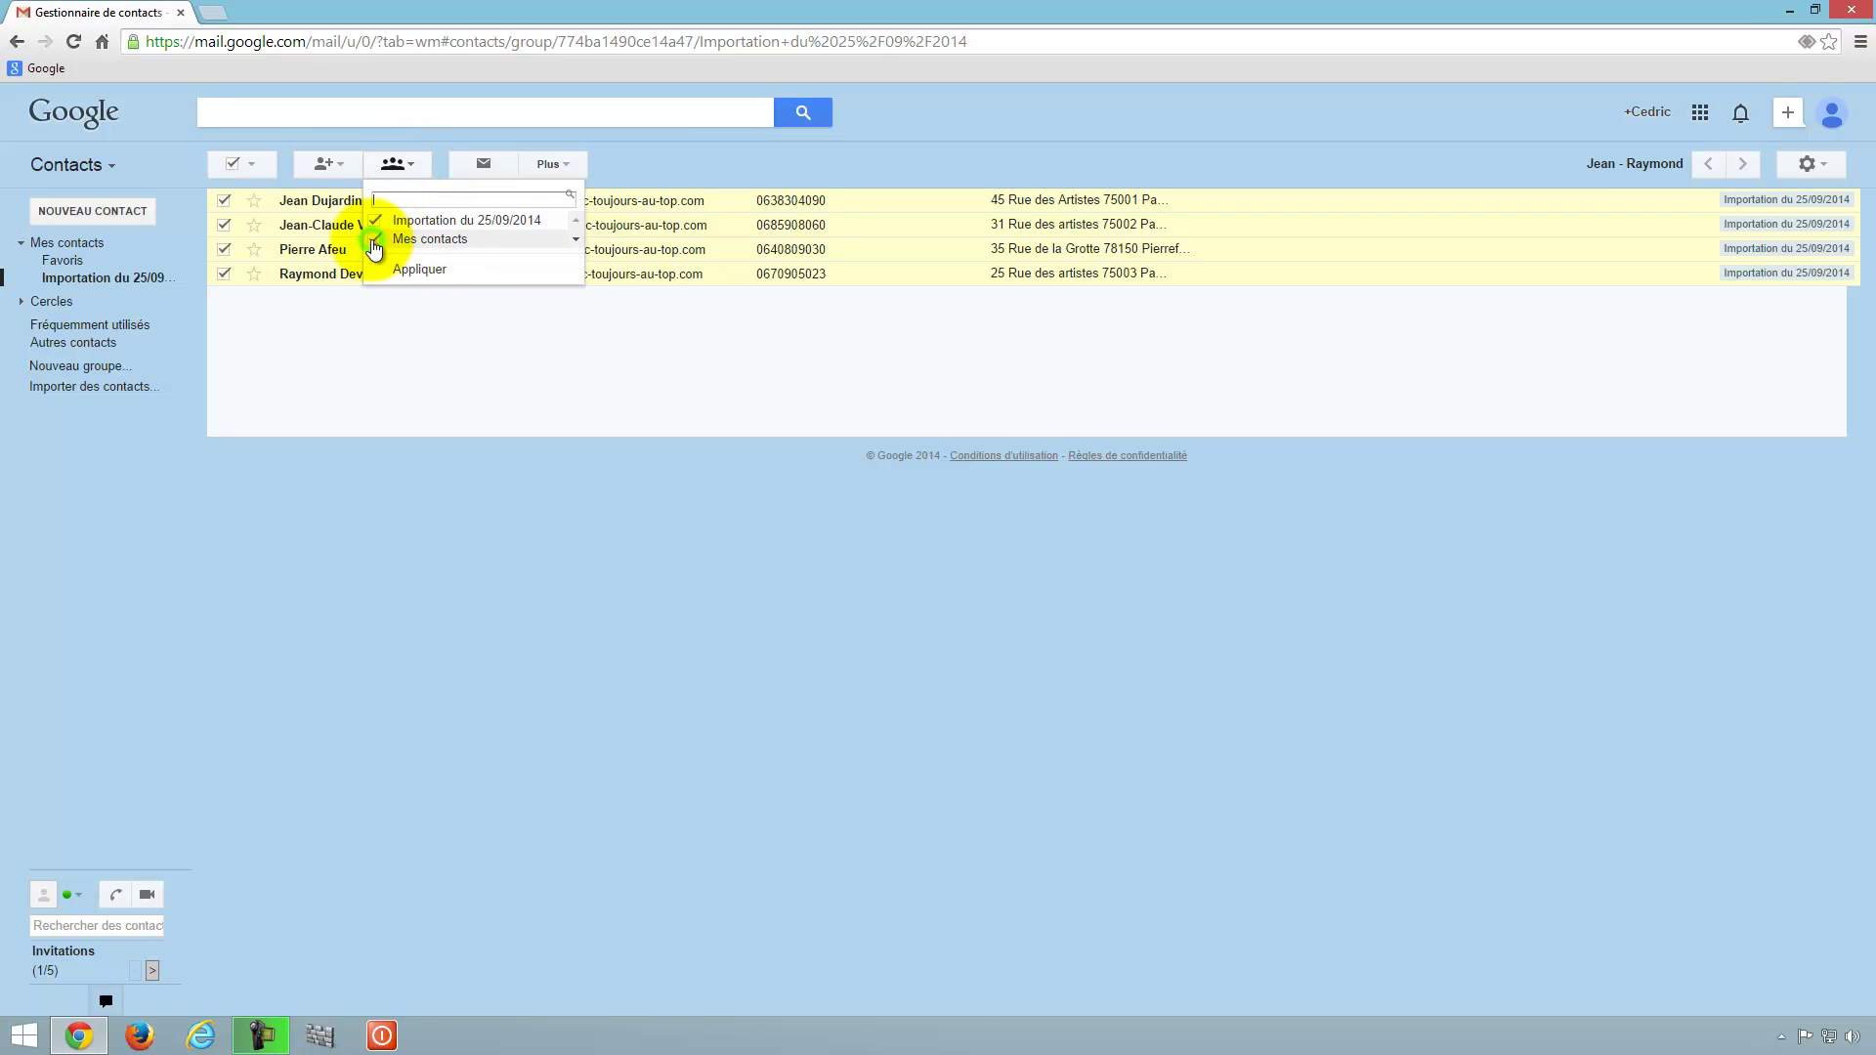
{"action": "left_click", "coordinate": [375, 222]}
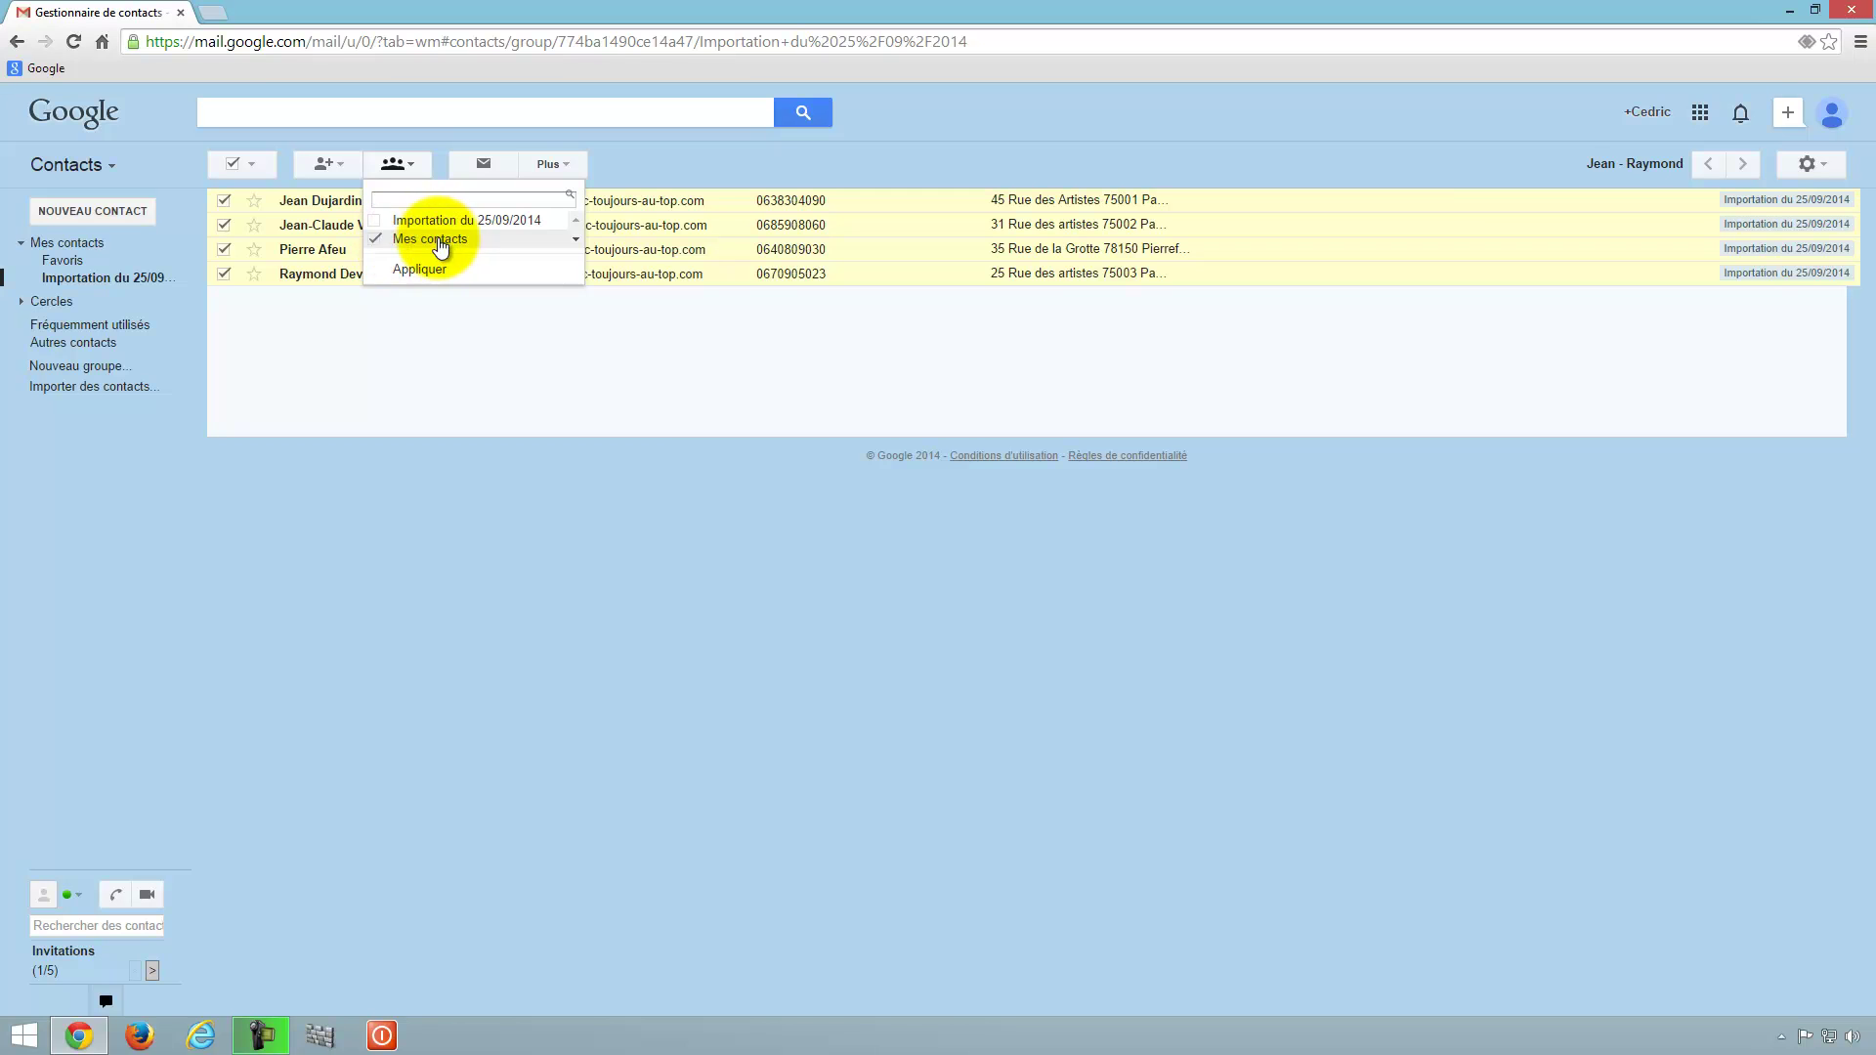
{"action": "left_click", "coordinate": [419, 271]}
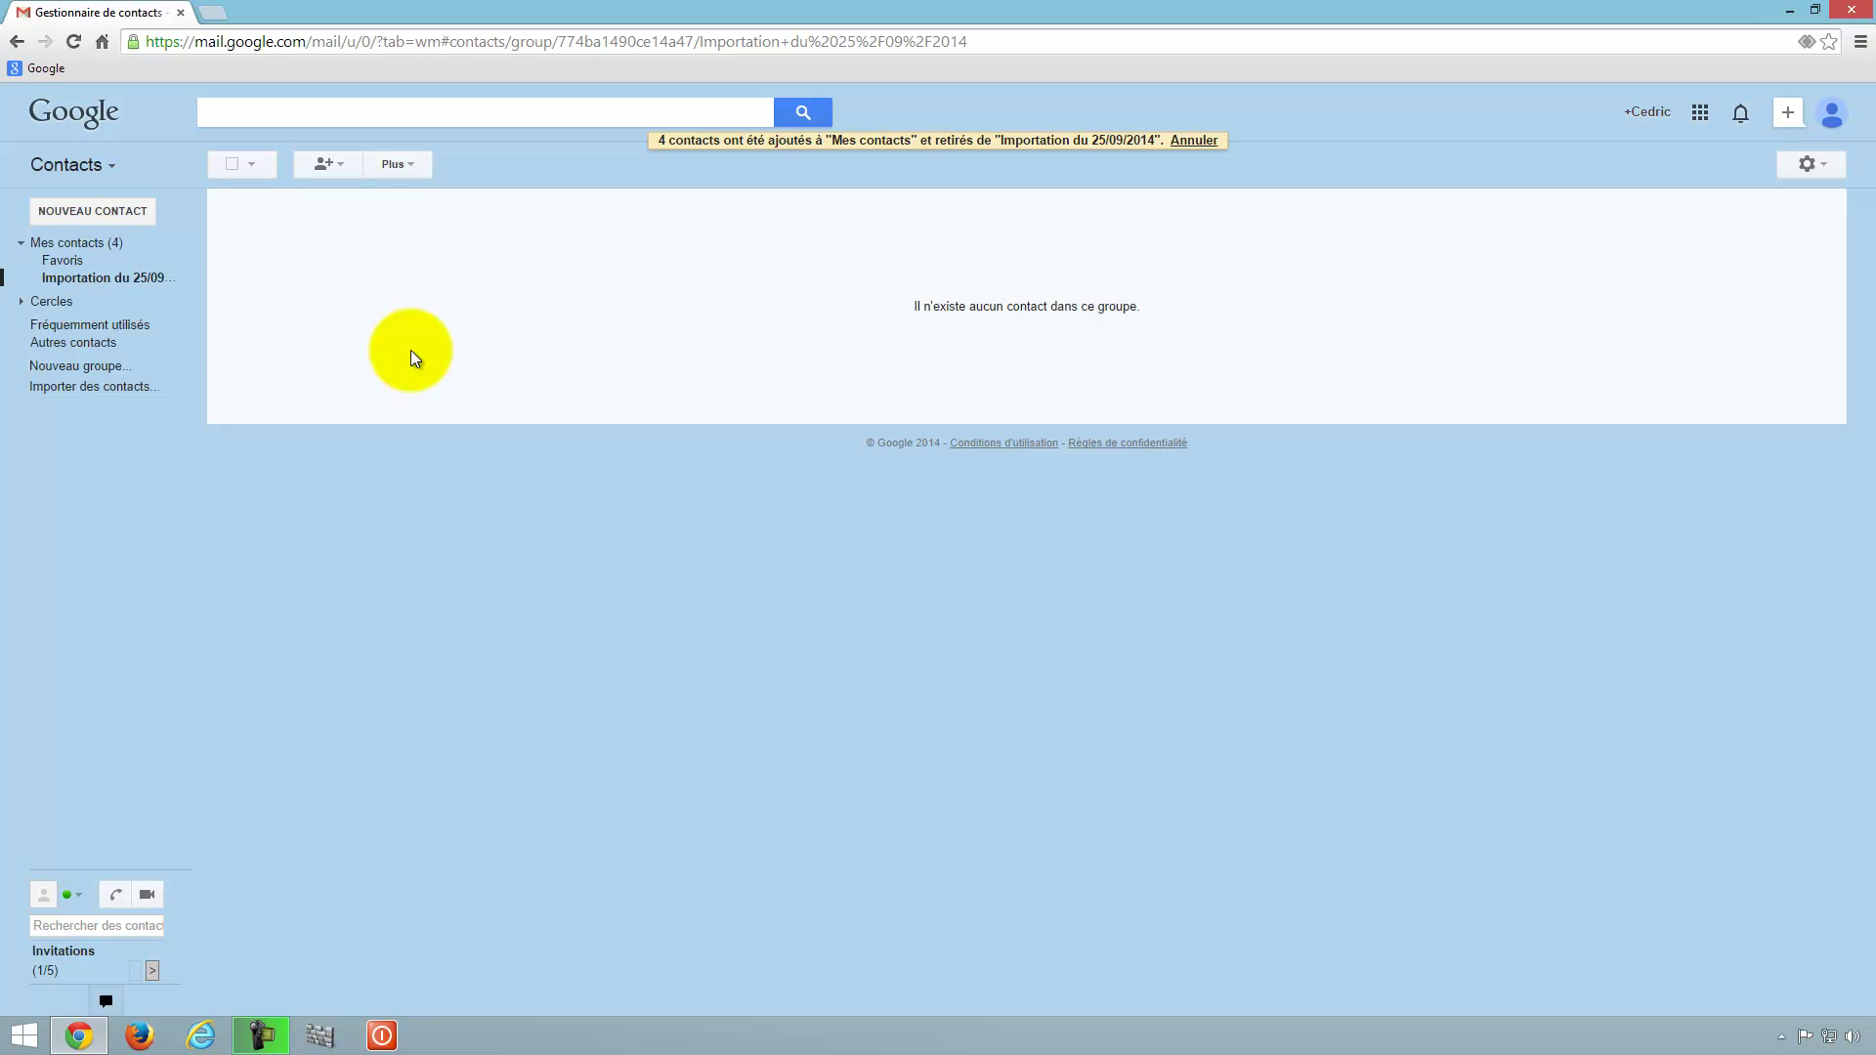
{"action": "left_click", "coordinate": [98, 245]}
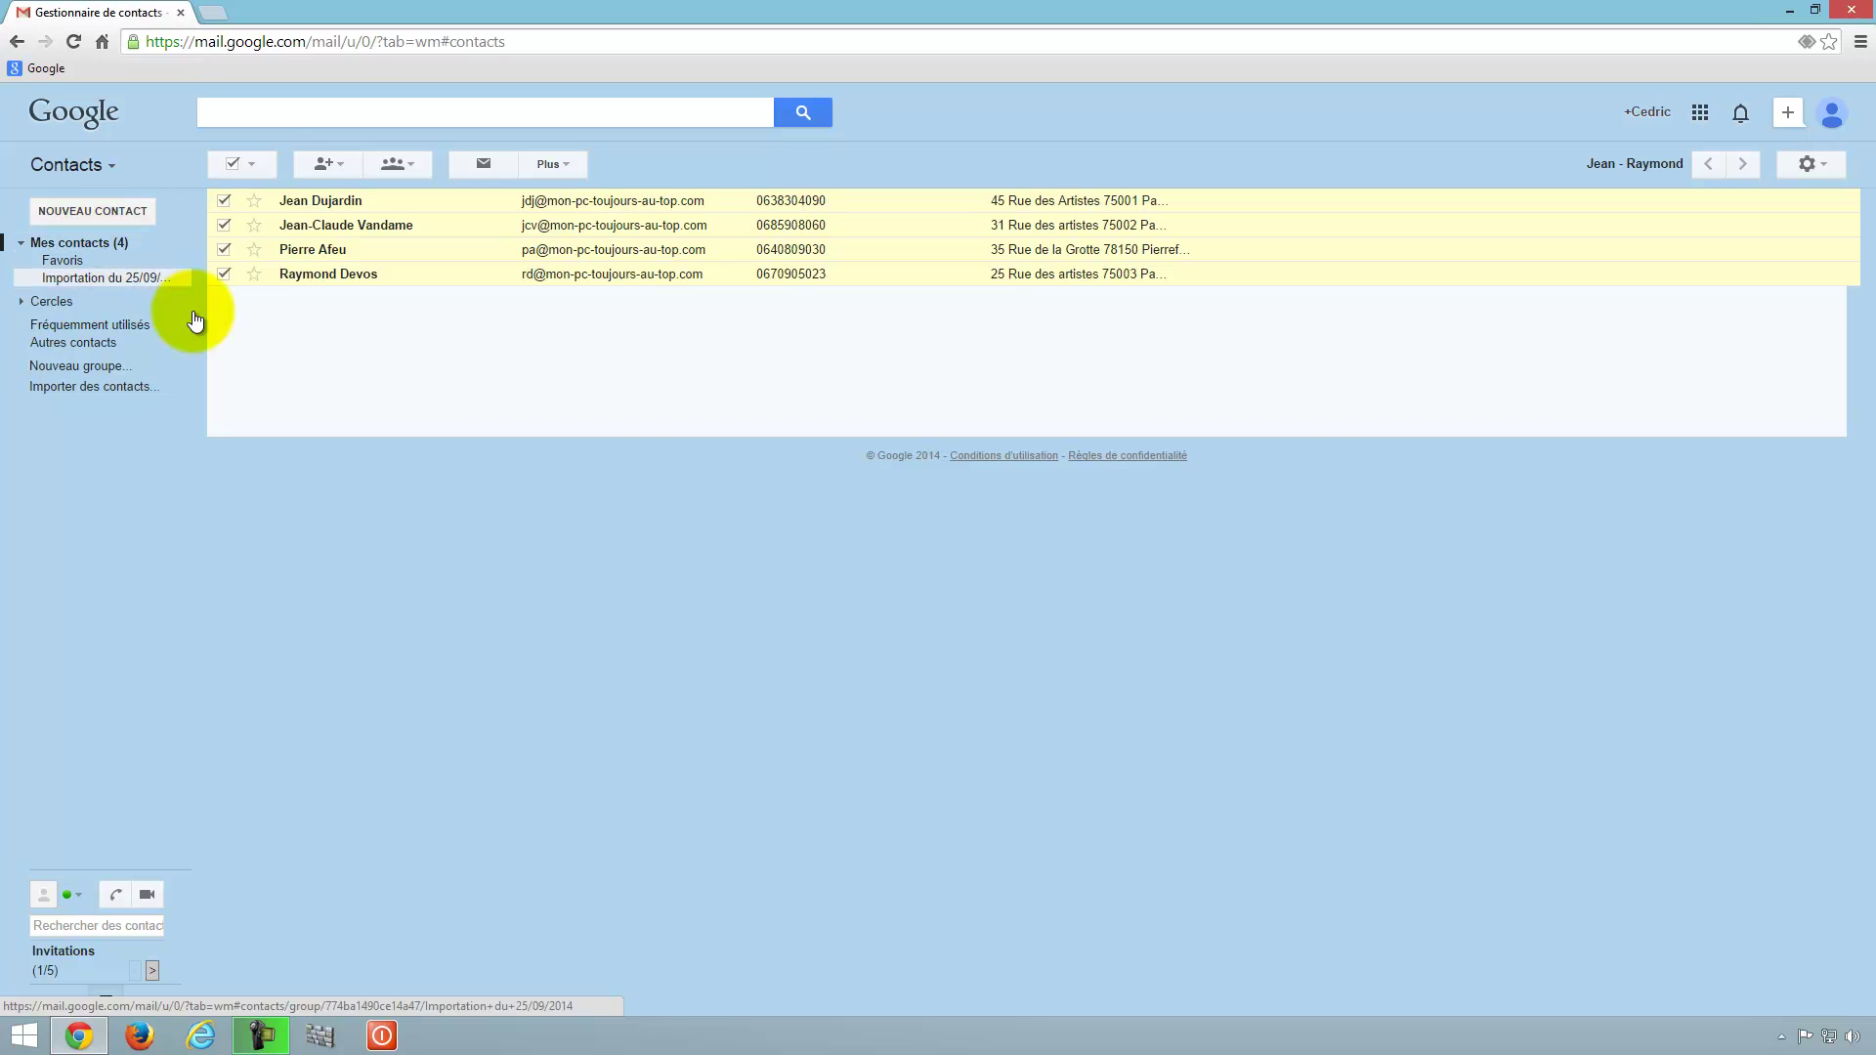
Step: Deselect all contacts, open the Importation du 25/09/2014 group and delete that group
{"action": "left_click", "coordinate": [235, 163]}
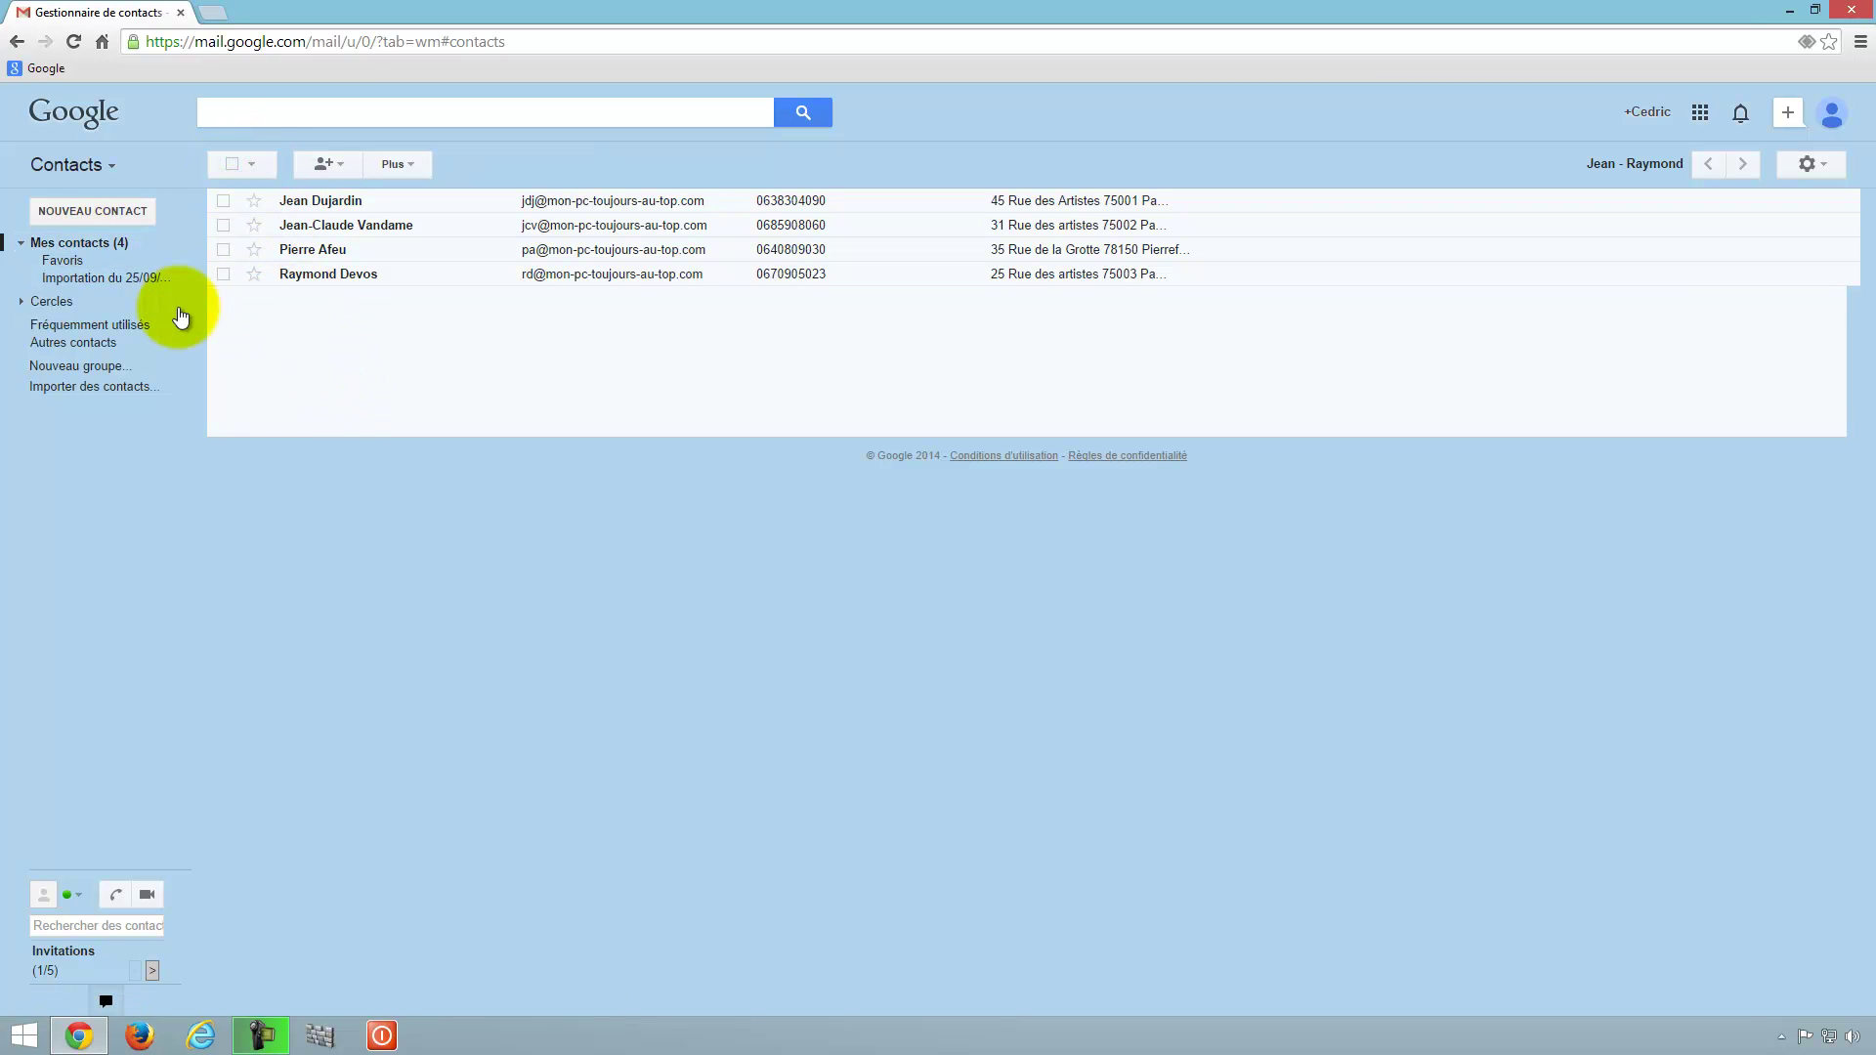
{"action": "left_click", "coordinate": [103, 279]}
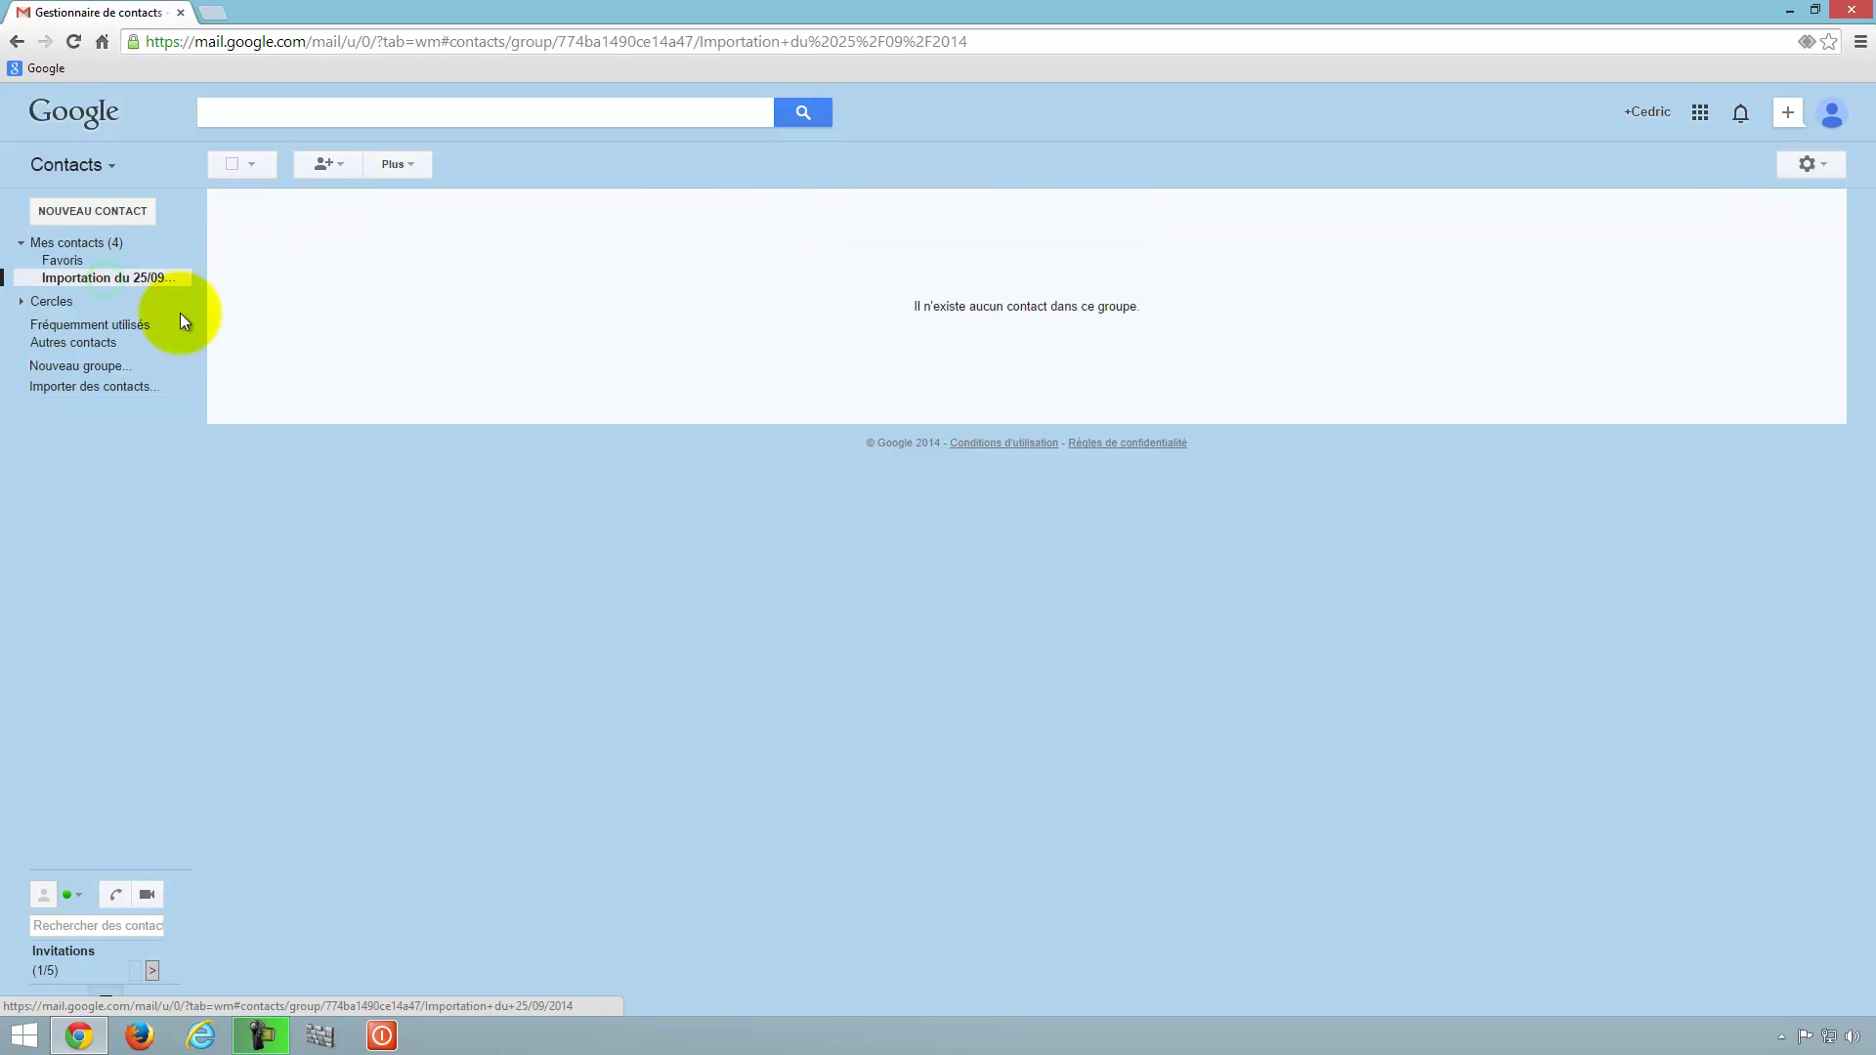
{"action": "left_click", "coordinate": [399, 165]}
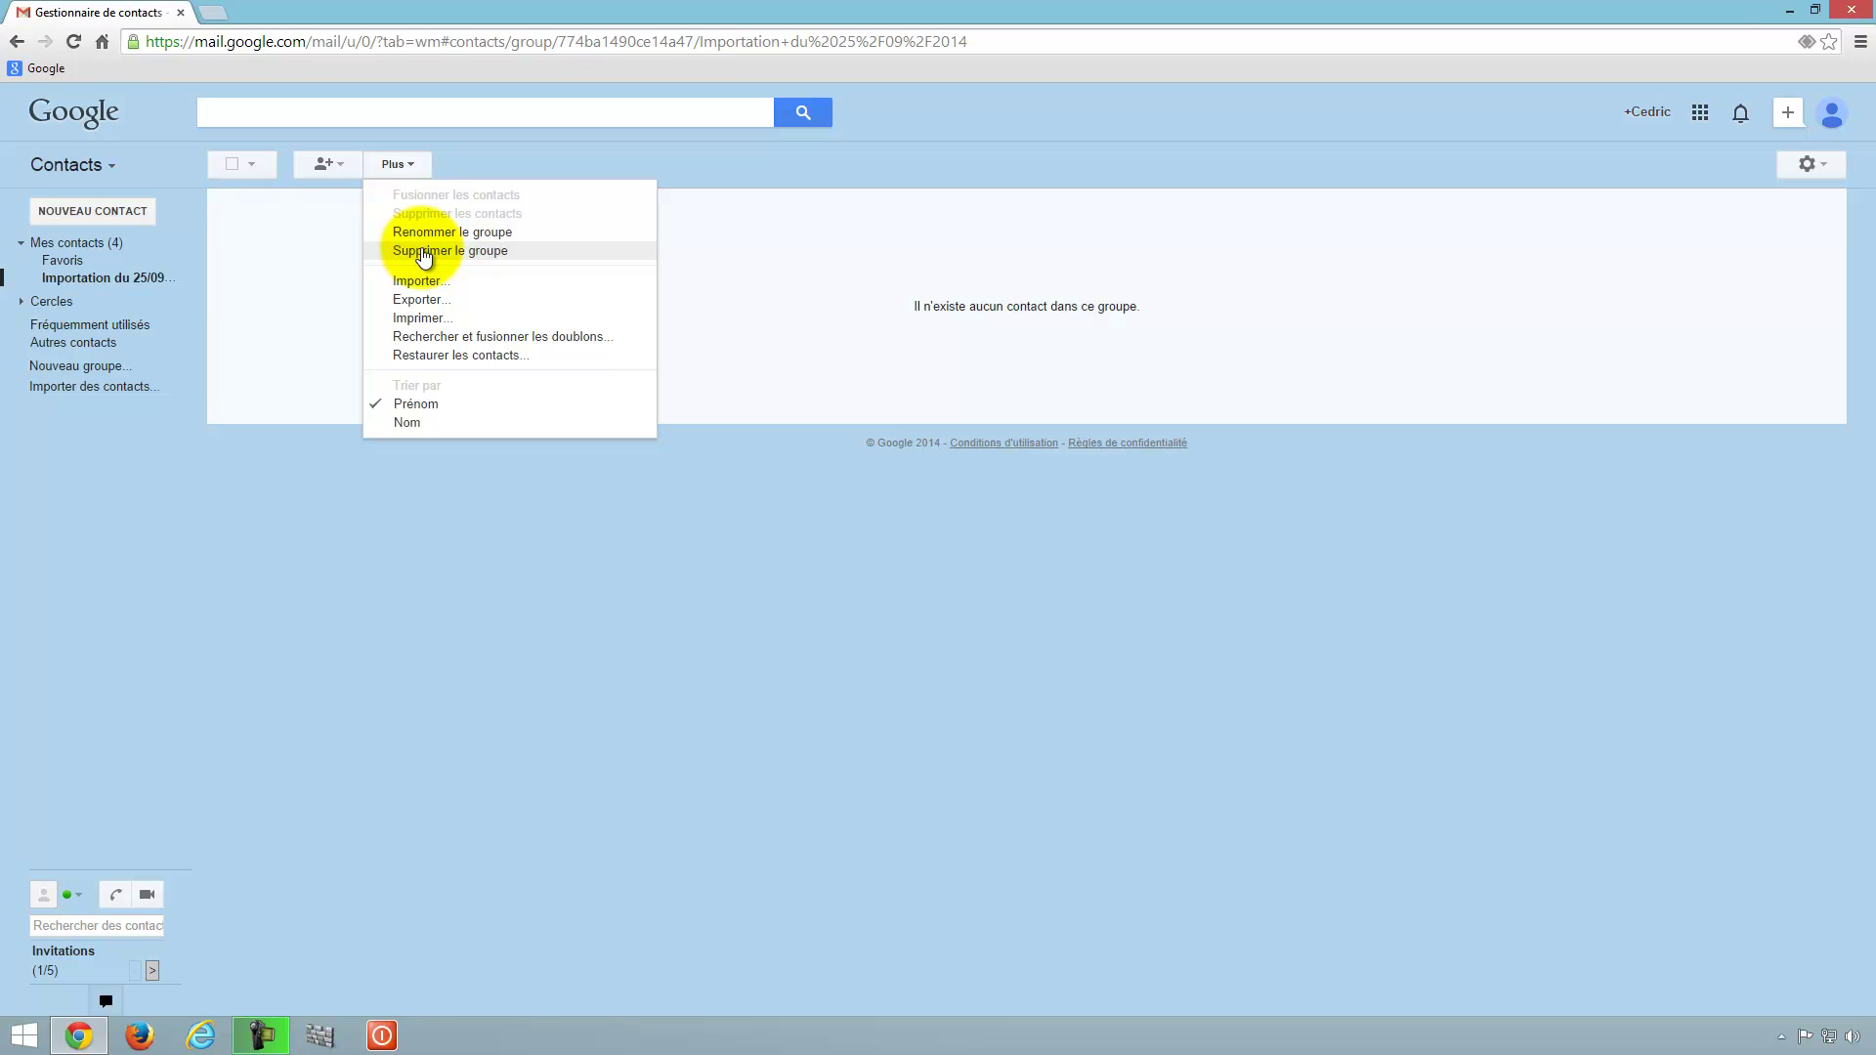
{"action": "left_click", "coordinate": [487, 251]}
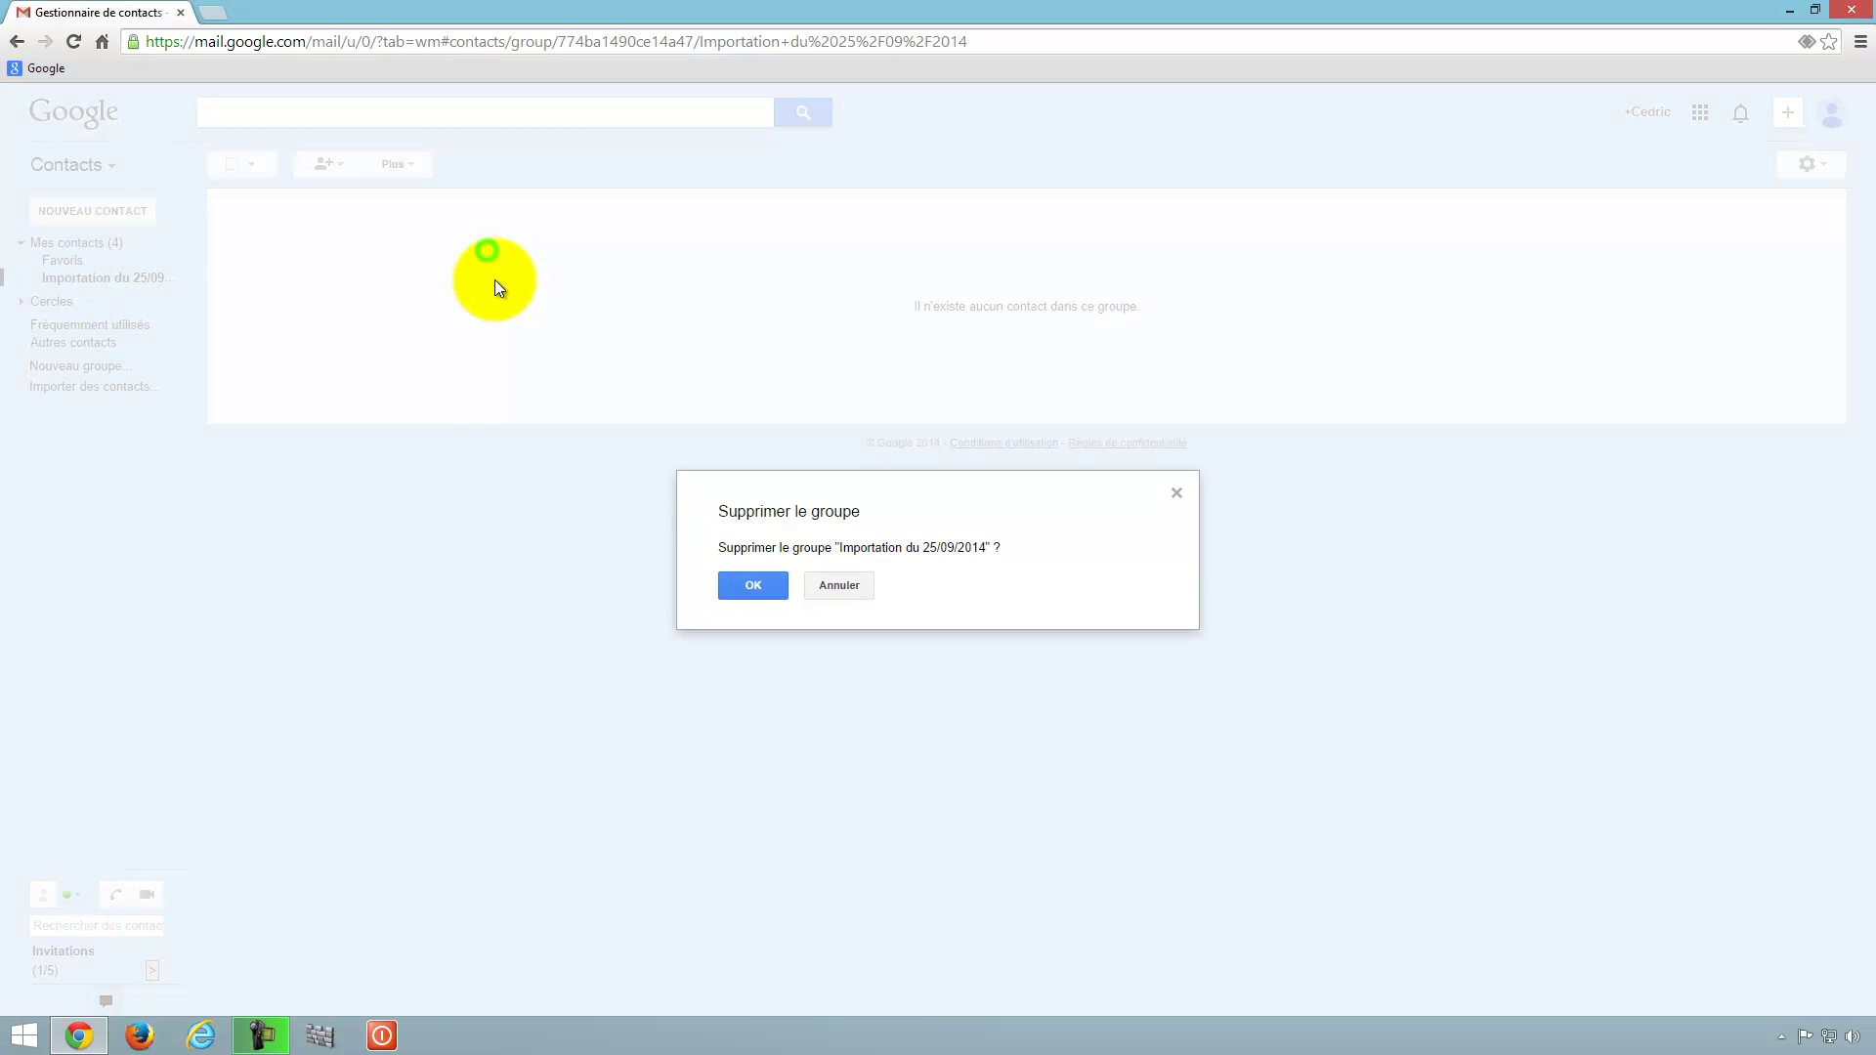
{"action": "left_click", "coordinate": [753, 584]}
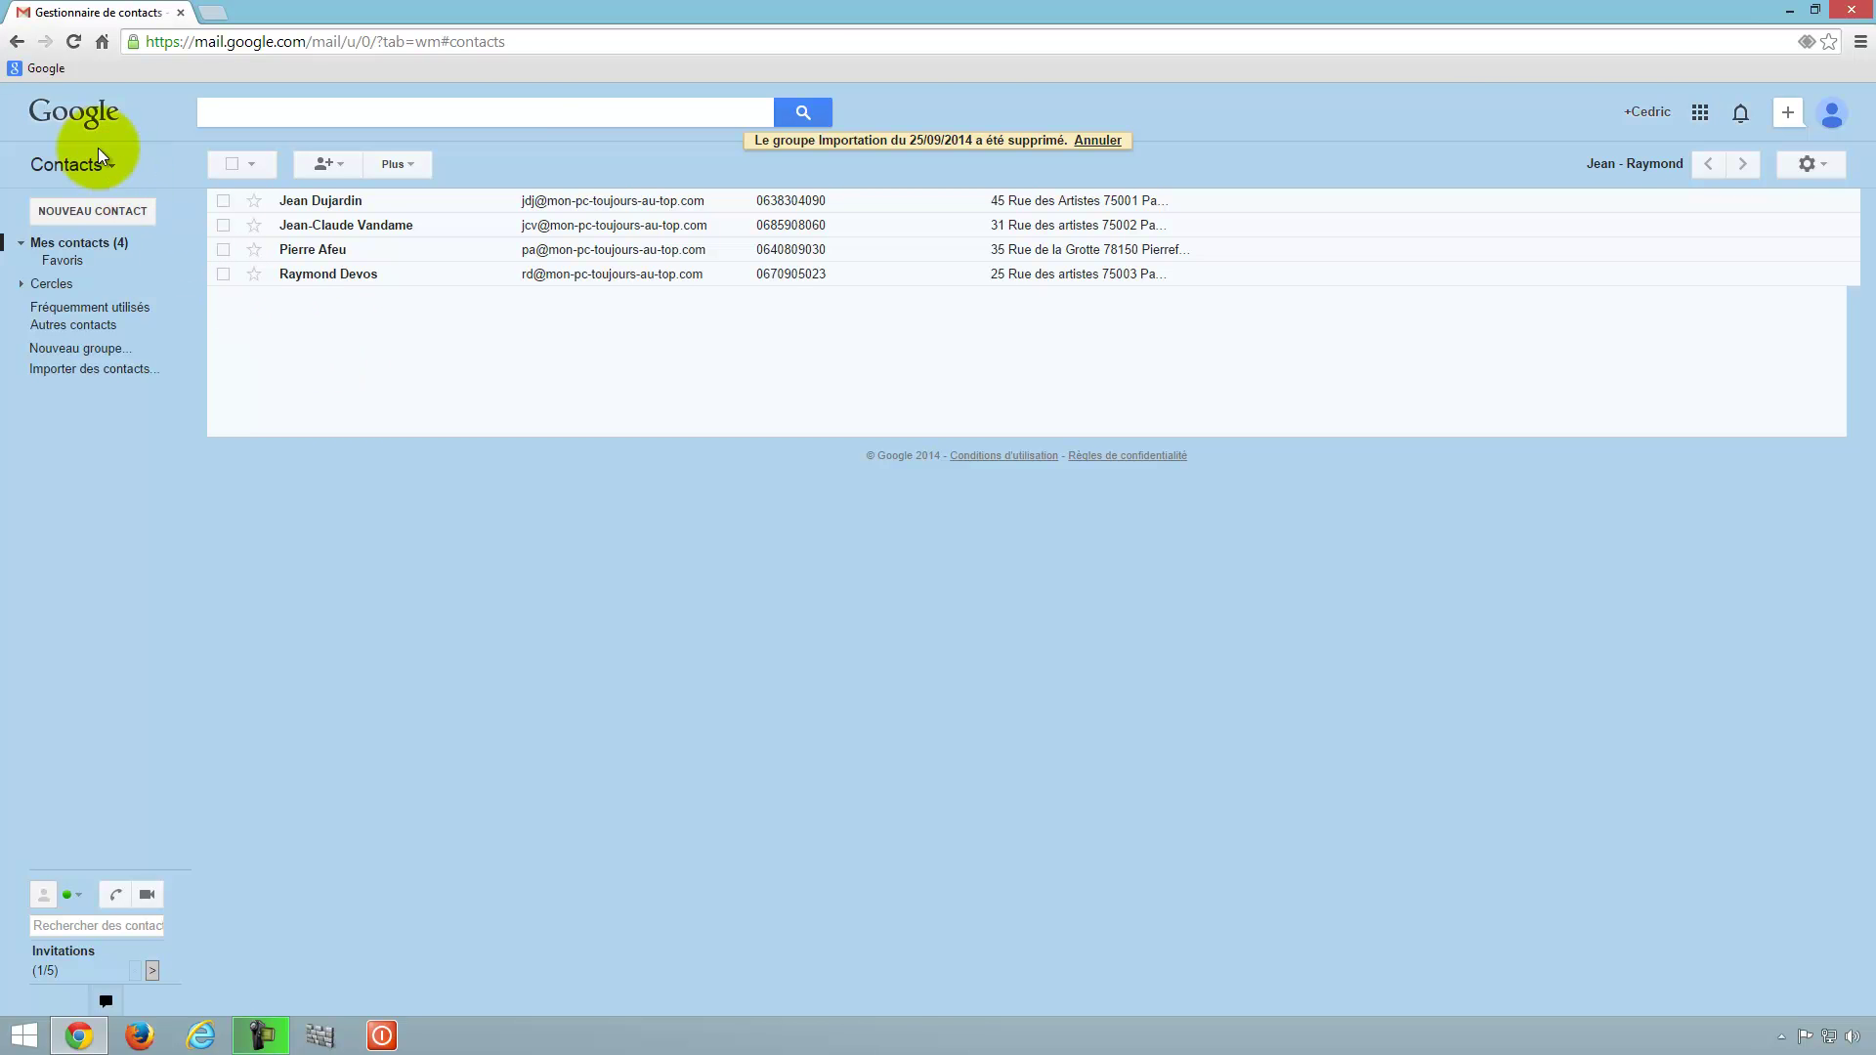
Step: Show the desktop, select the three exported contact backup files and permanently delete them
{"action": "left_click", "coordinate": [1790, 14]}
{"action": "left_click_drag", "start_coordinate": [12, 311], "coordinate": [231, 442]}
{"action": "left_click", "coordinate": [231, 442]}
{"action": "left_click_drag", "start_coordinate": [349, 348], "coordinate": [39, 361]}
{"action": "left_click", "coordinate": [361, 319]}
{"action": "left_click_drag", "start_coordinate": [320, 280], "coordinate": [5, 439]}
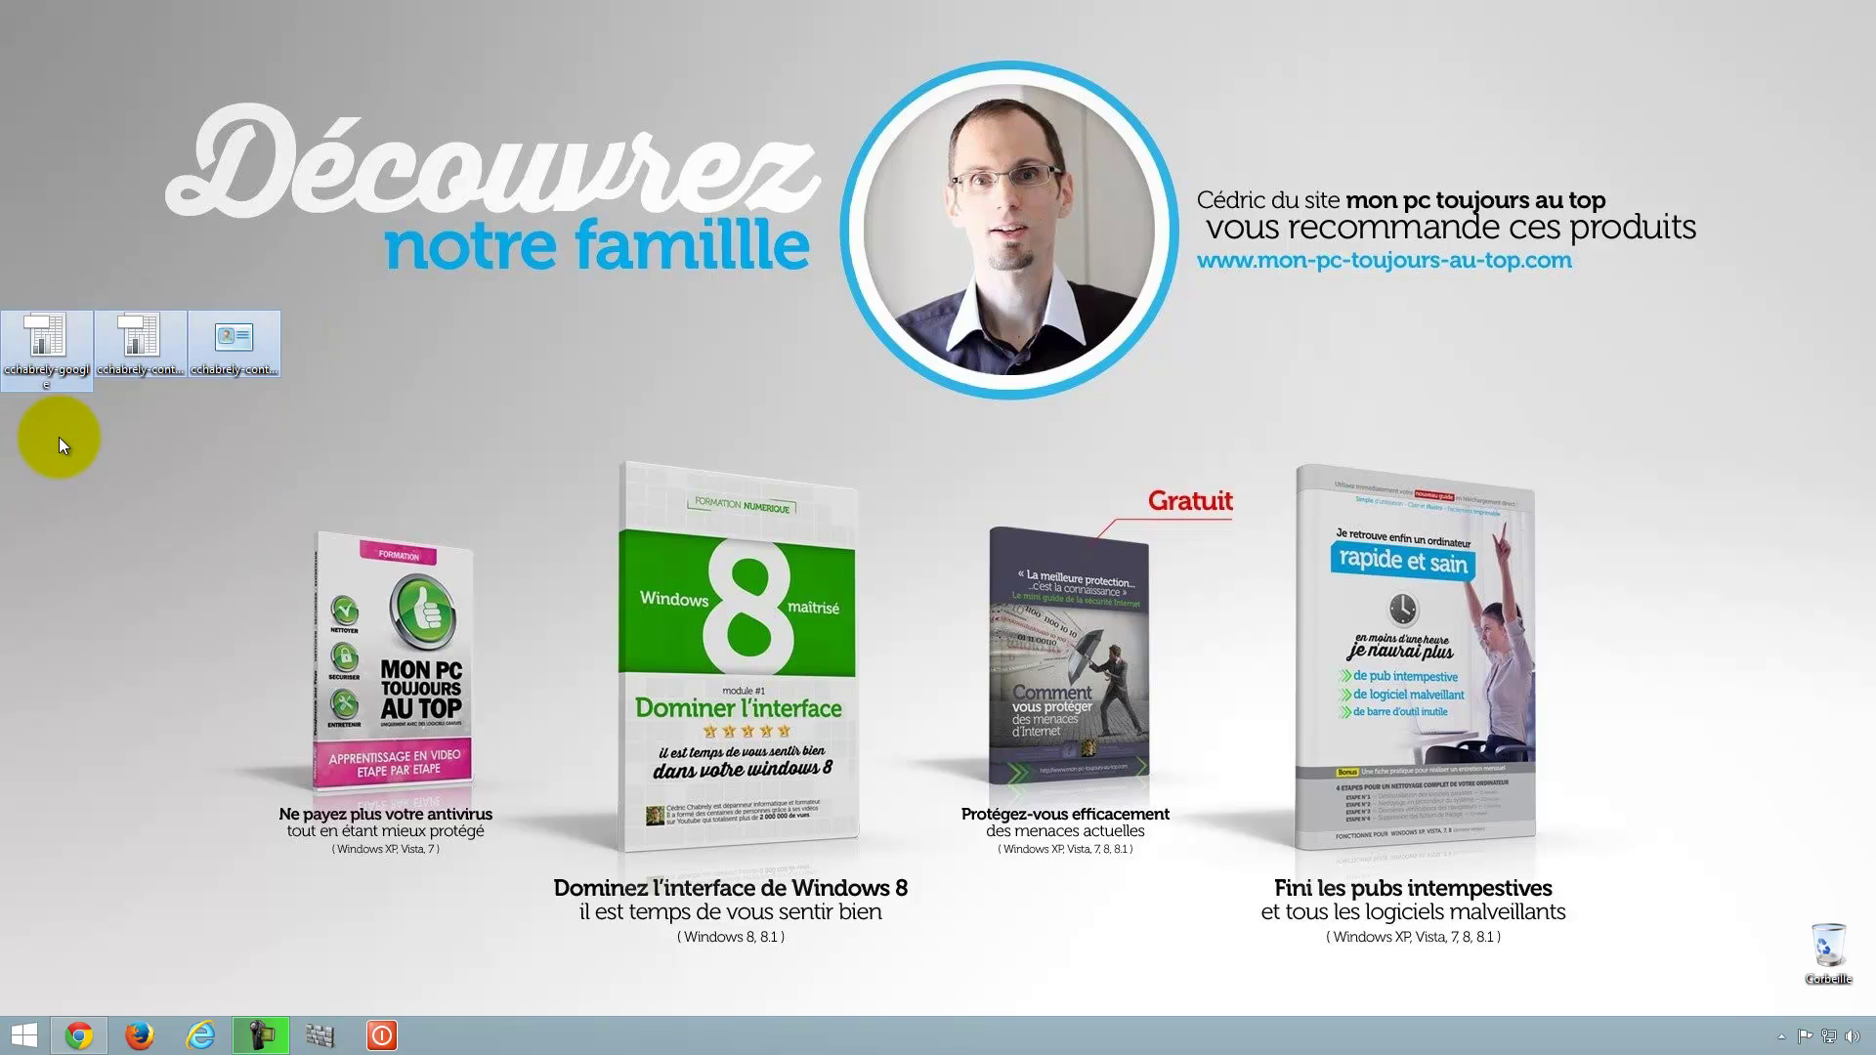
{"action": "key", "text": "shift+Delete"}
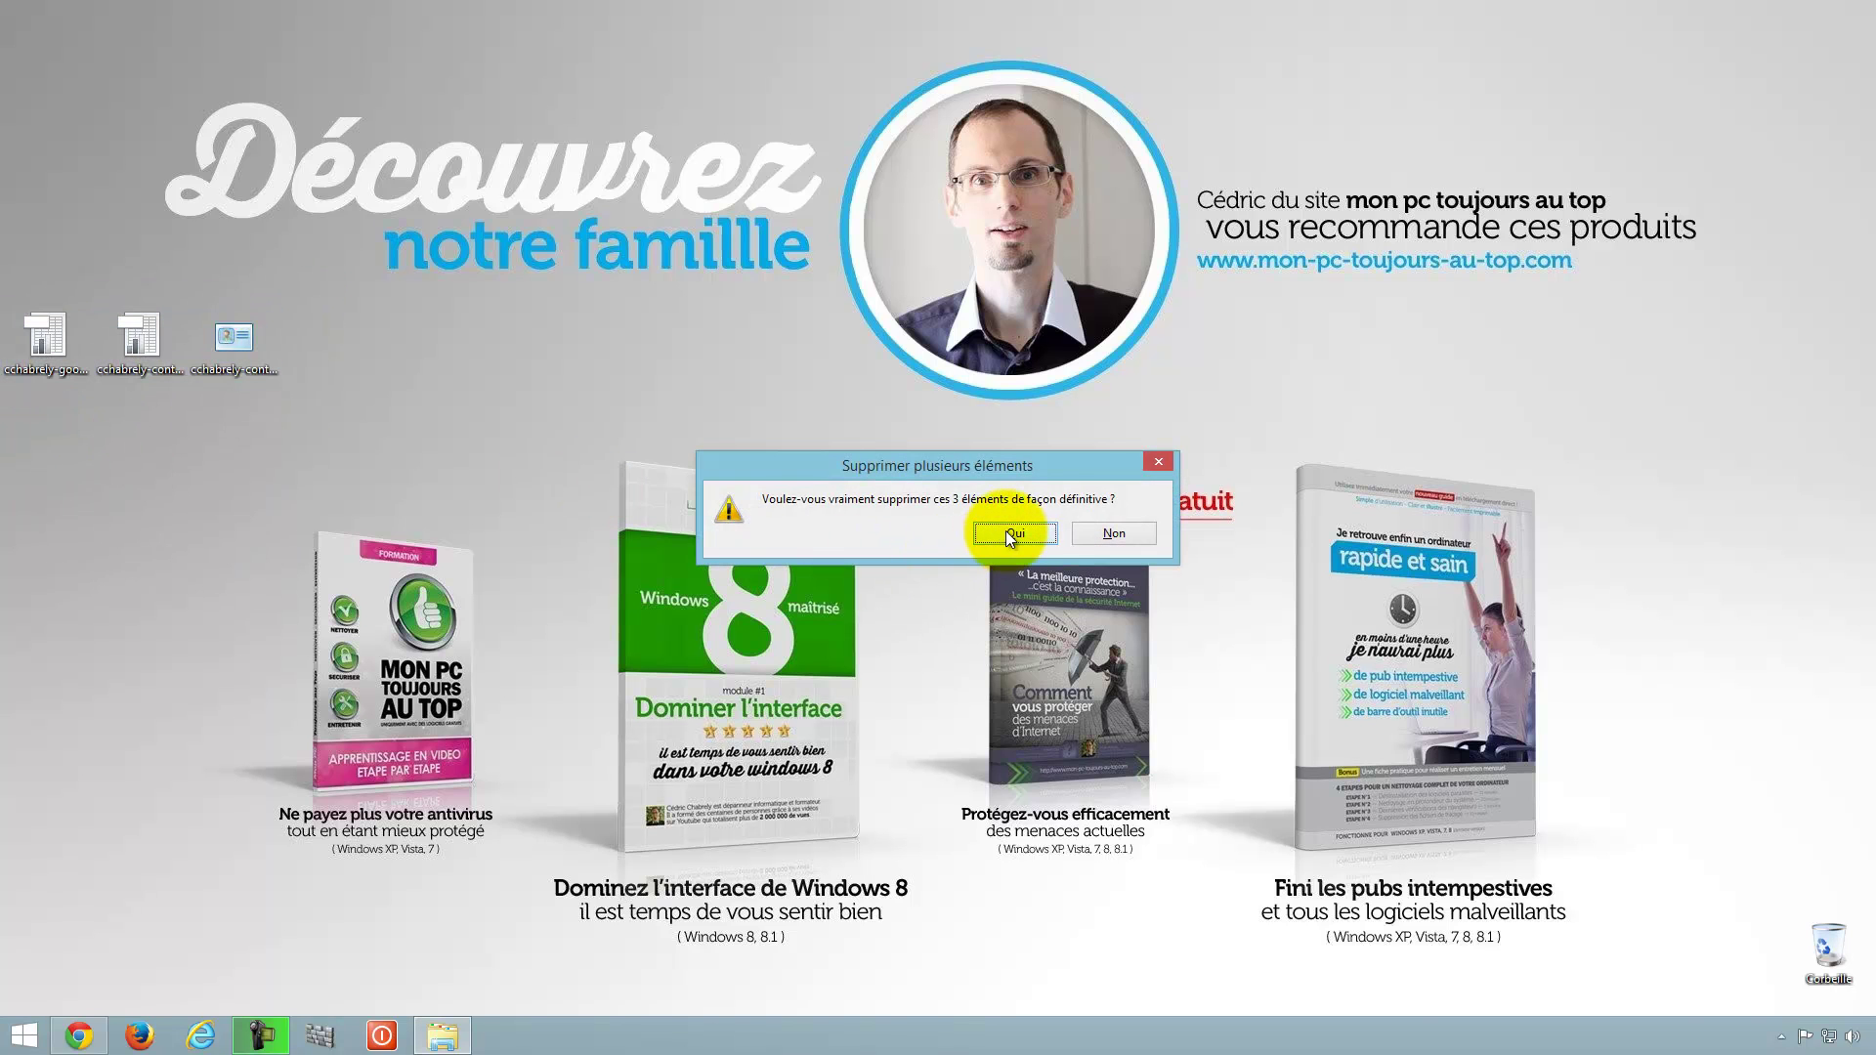
{"action": "left_click", "coordinate": [1005, 531]}
{"action": "left_click", "coordinate": [79, 1036]}
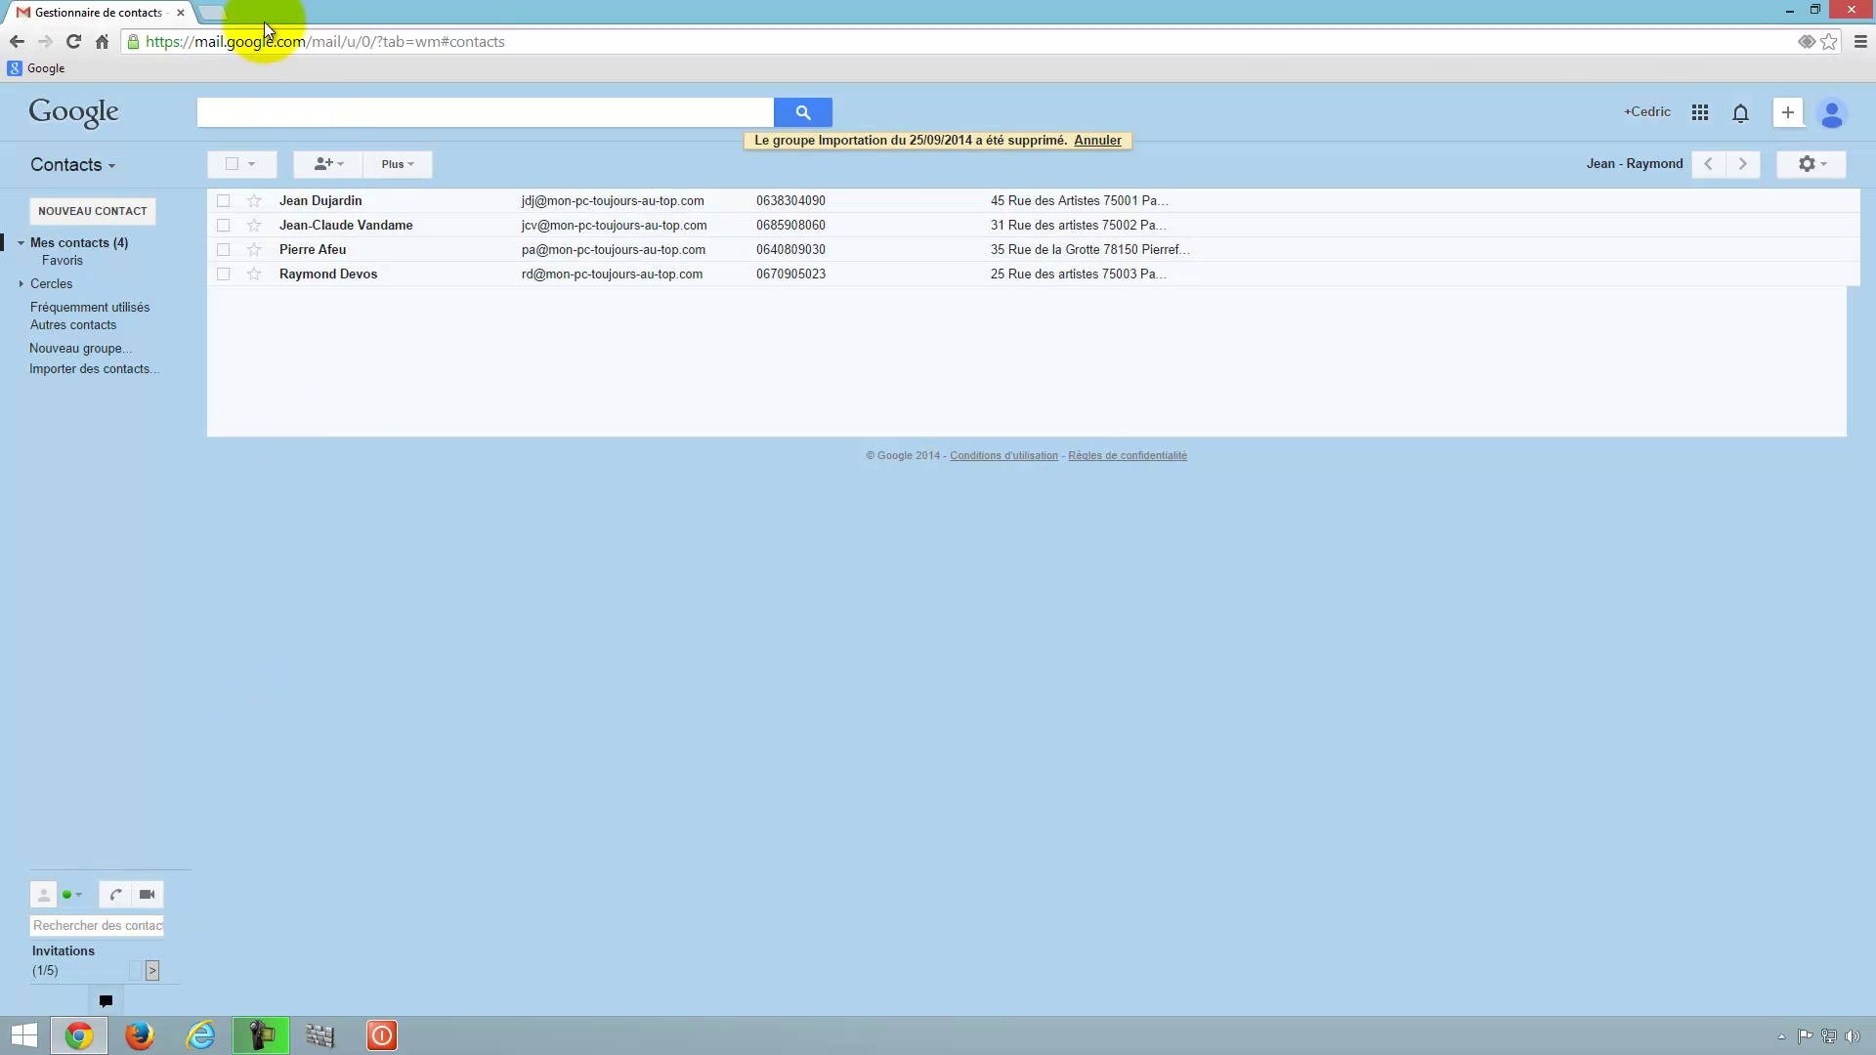
{"action": "left_click", "coordinate": [272, 41]}
{"action": "type", "text": "mon pc toujours"}
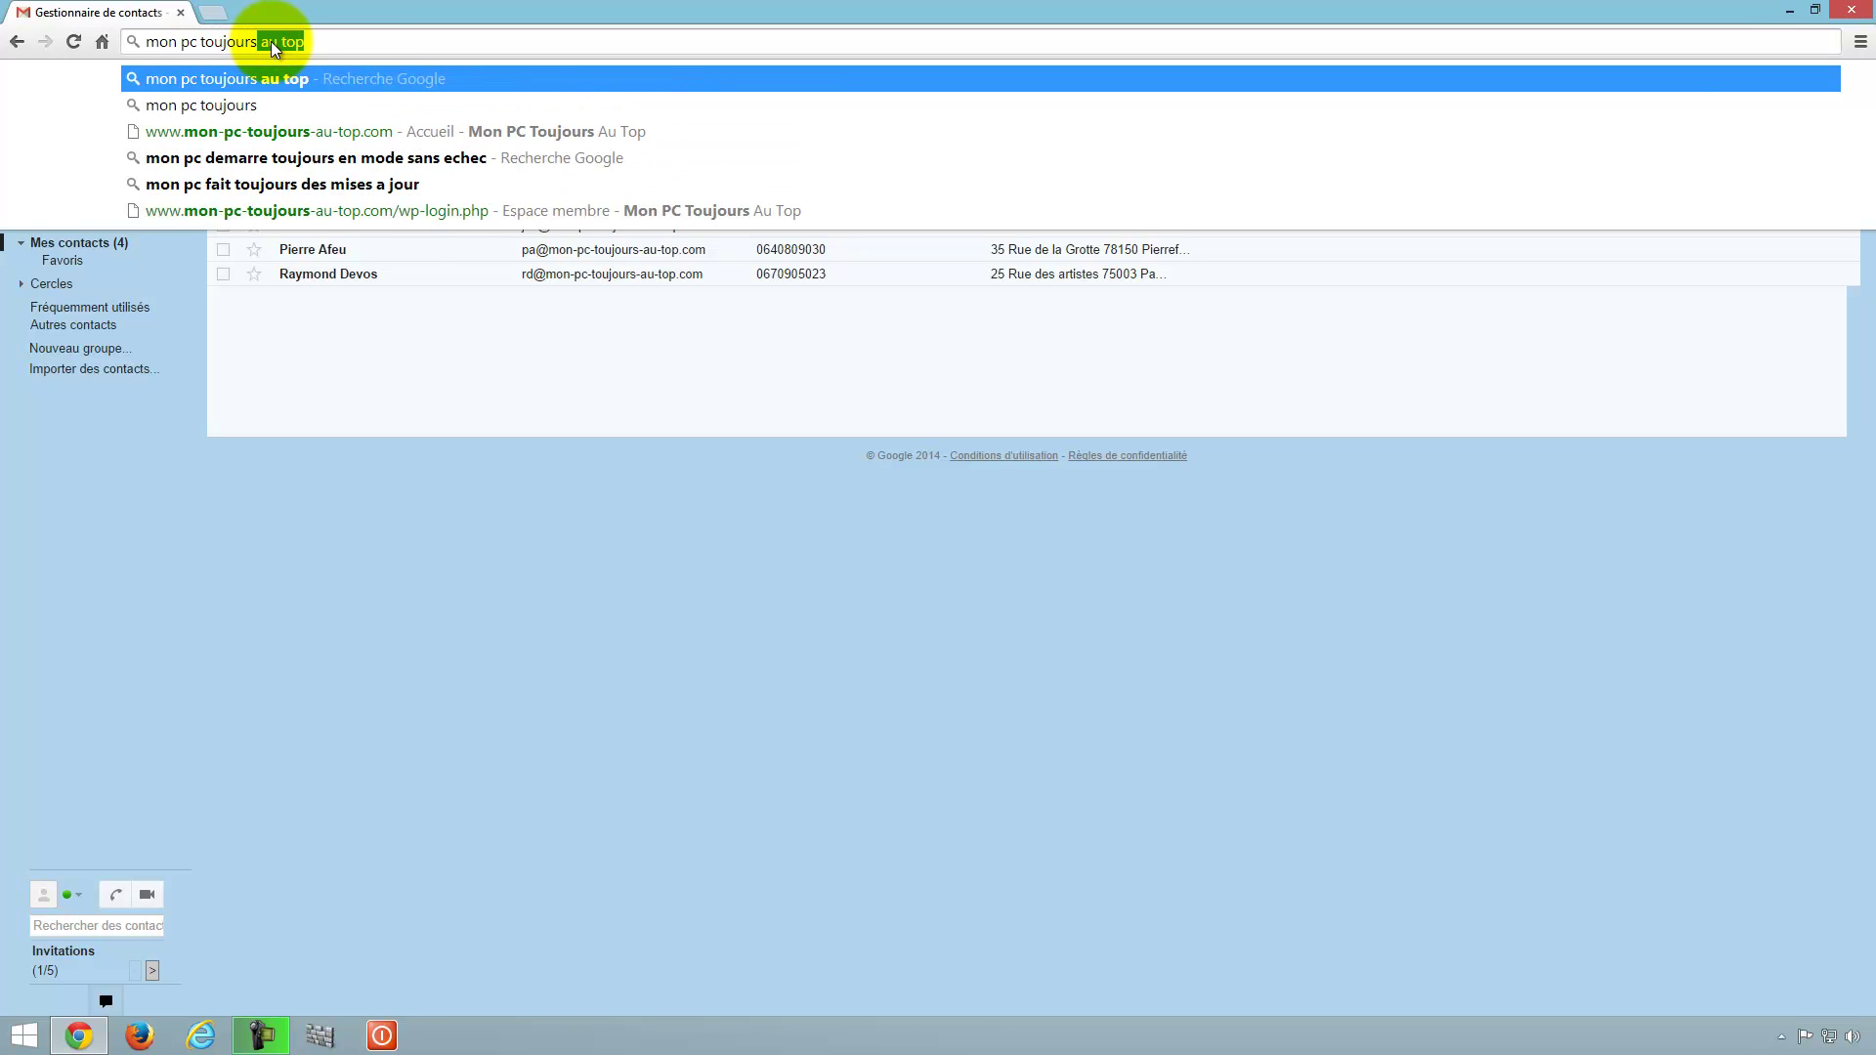
{"action": "left_click", "coordinate": [291, 129]}
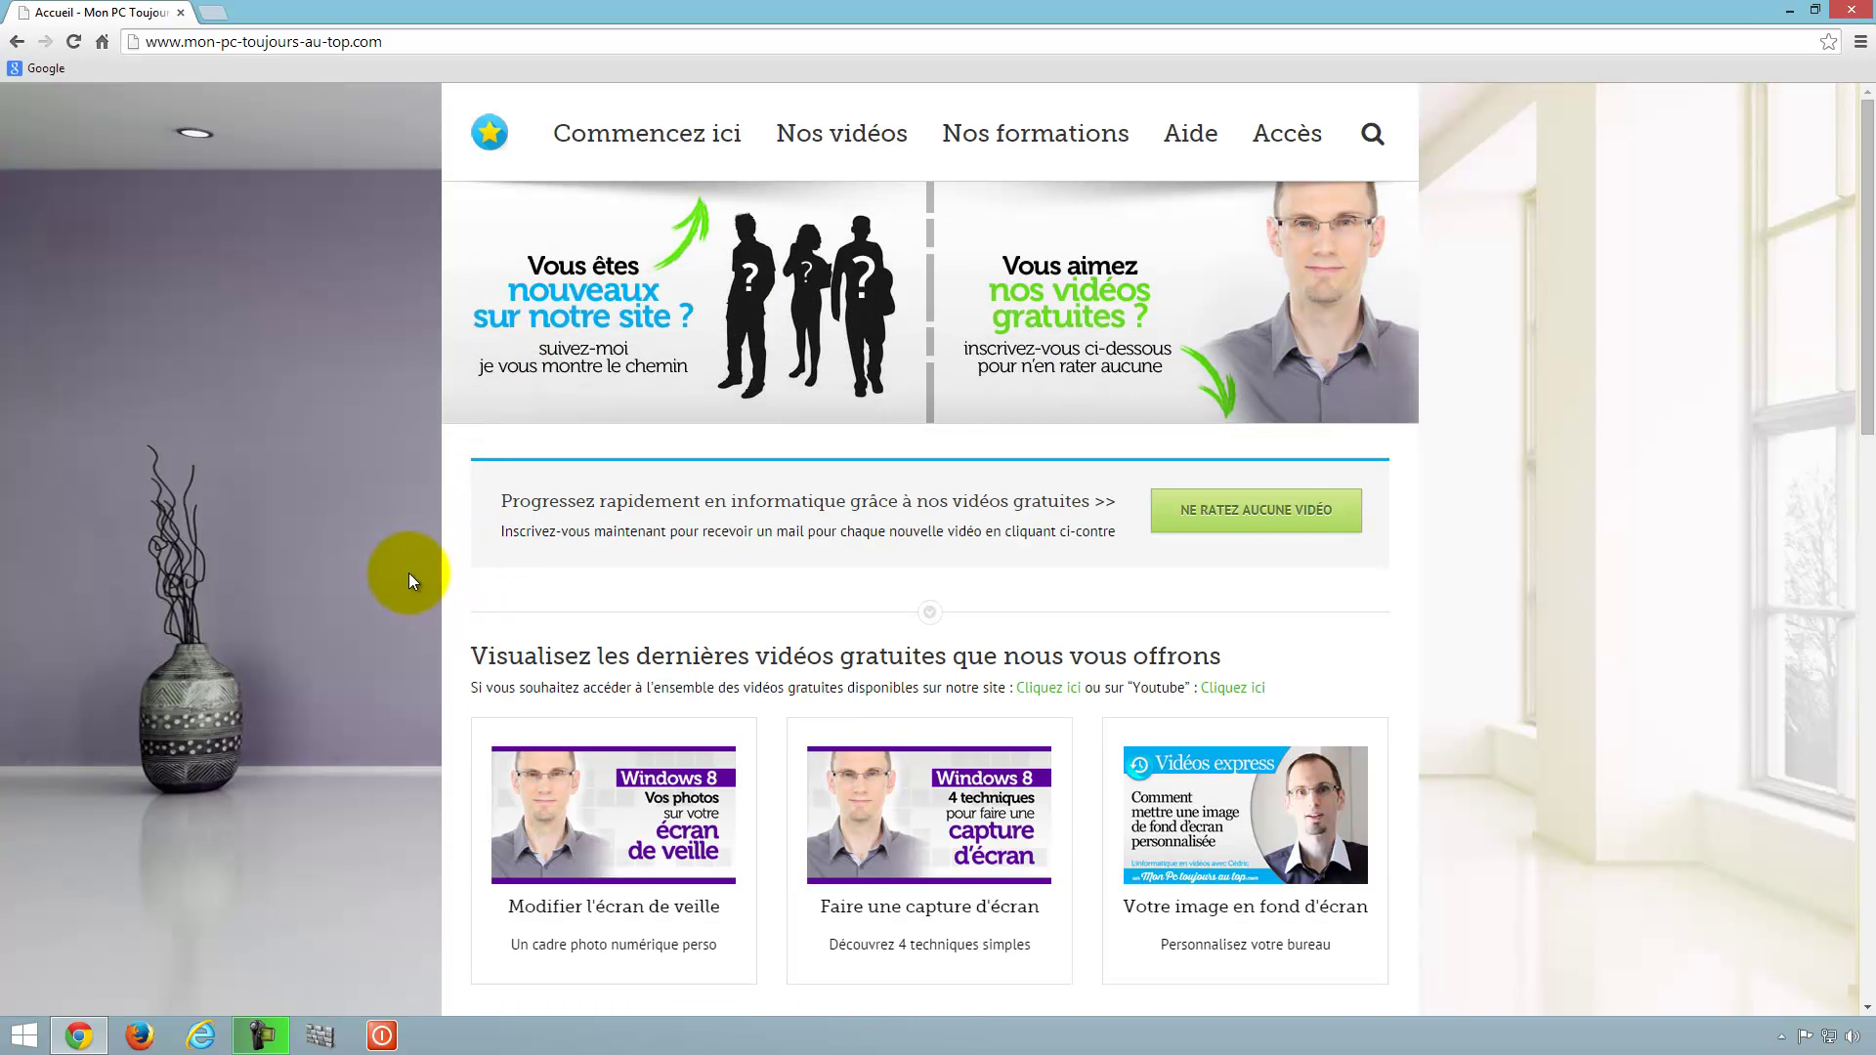
Step: Look over the home page and its Nos vidéos section, and open the Sauvegarder thematic course
{"action": "scroll", "coordinate": [410, 570], "scroll_direction": "down", "scroll_amount": 10}
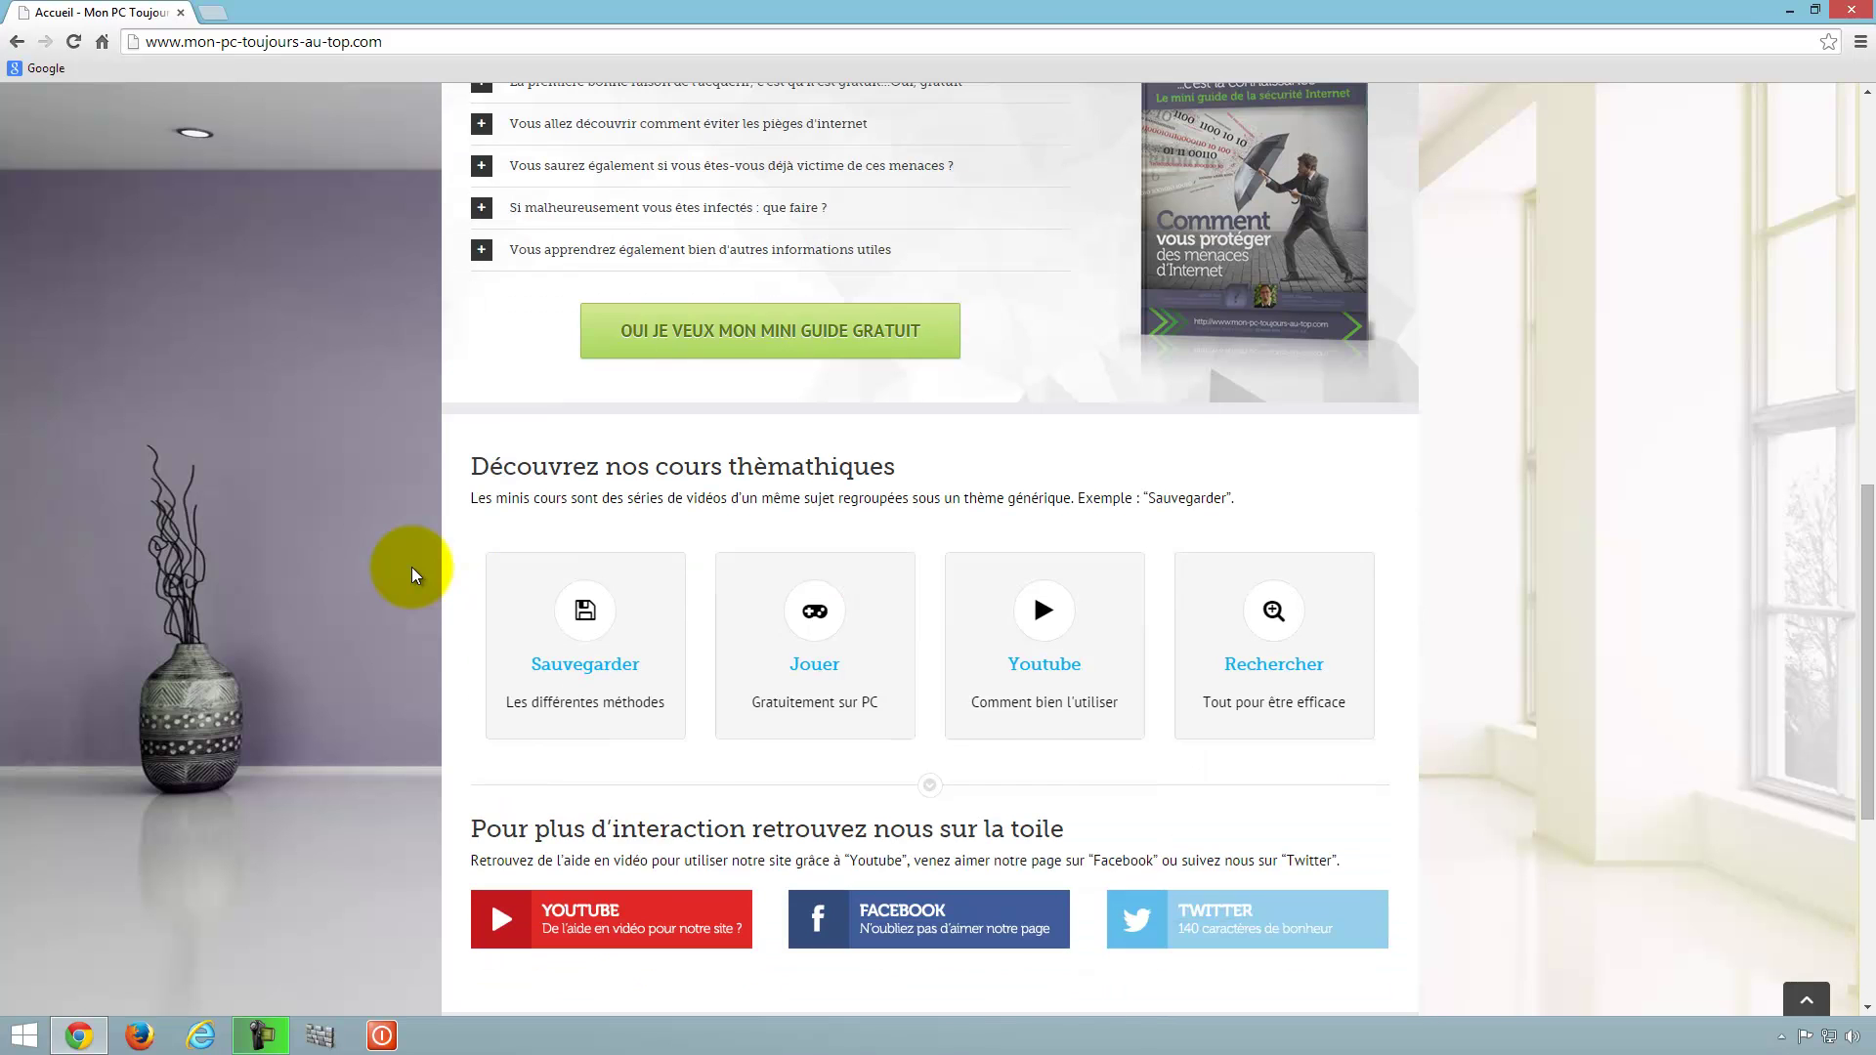
{"action": "scroll", "coordinate": [354, 553], "scroll_direction": "up", "scroll_amount": 3}
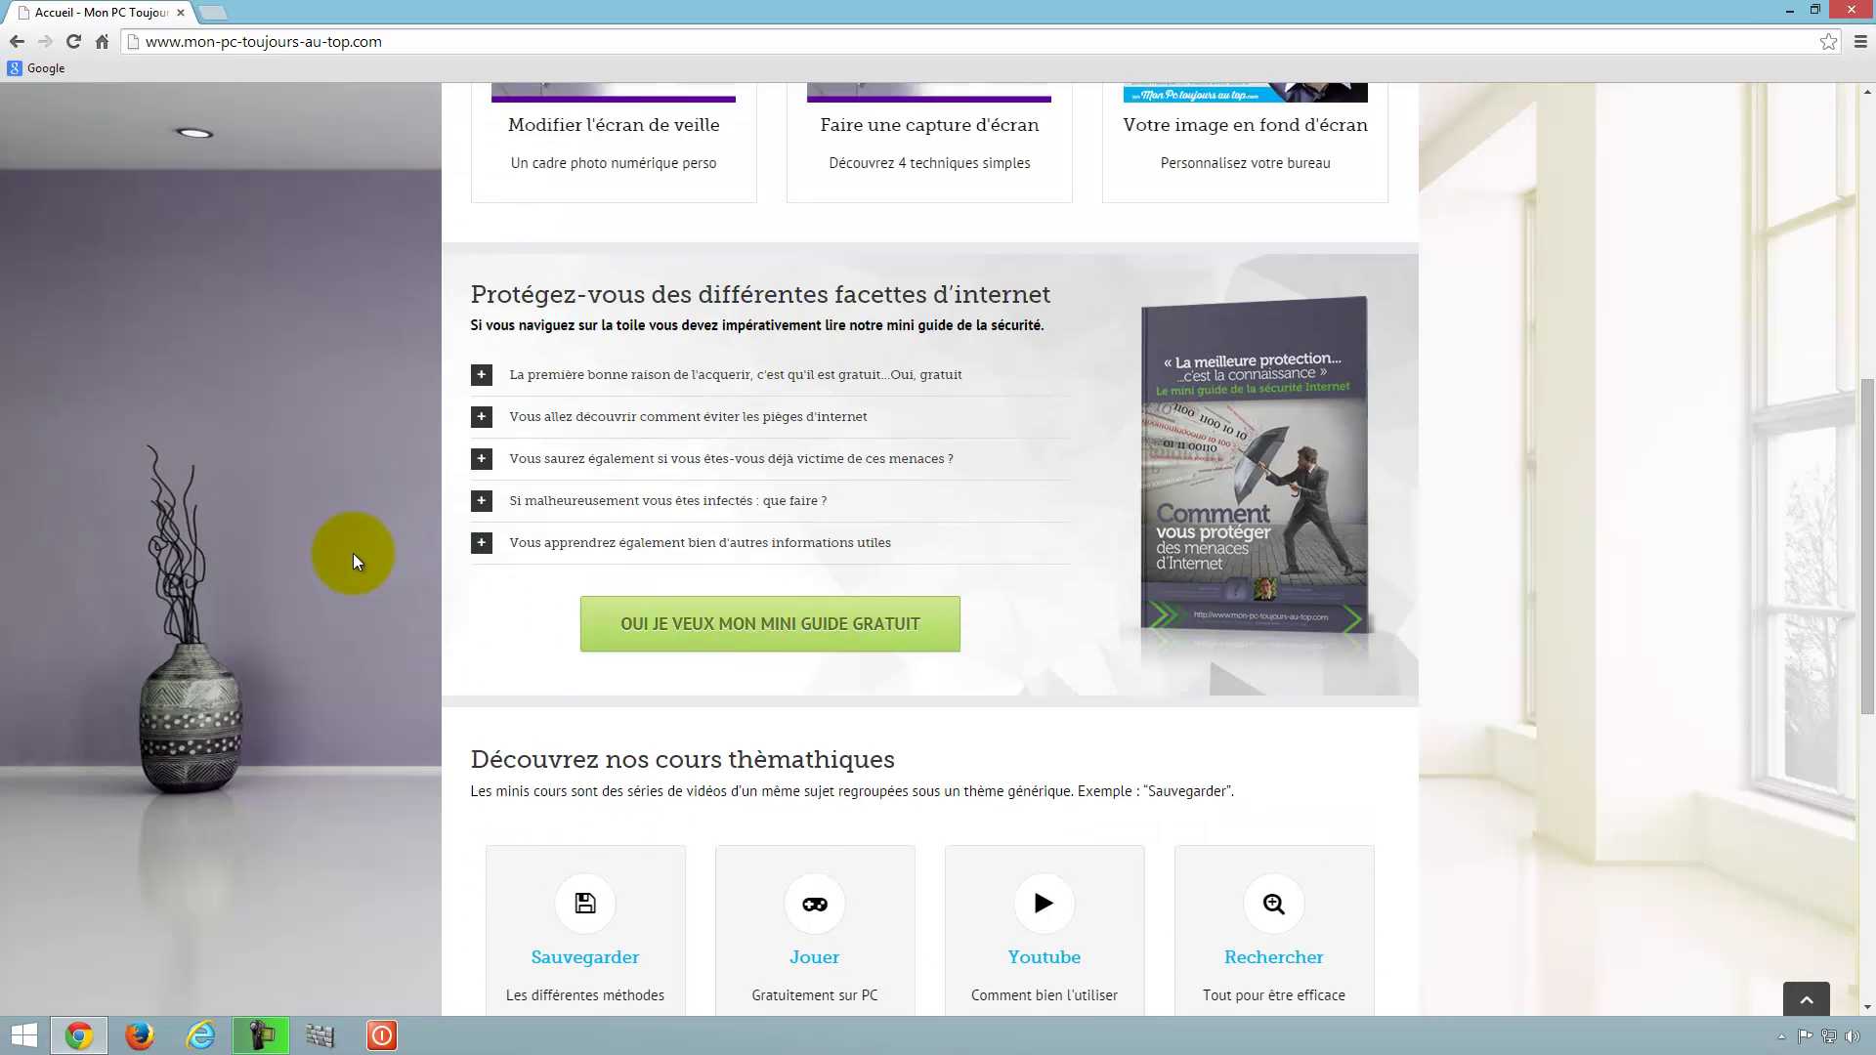
{"action": "scroll", "coordinate": [354, 554], "scroll_direction": "up", "scroll_amount": 8}
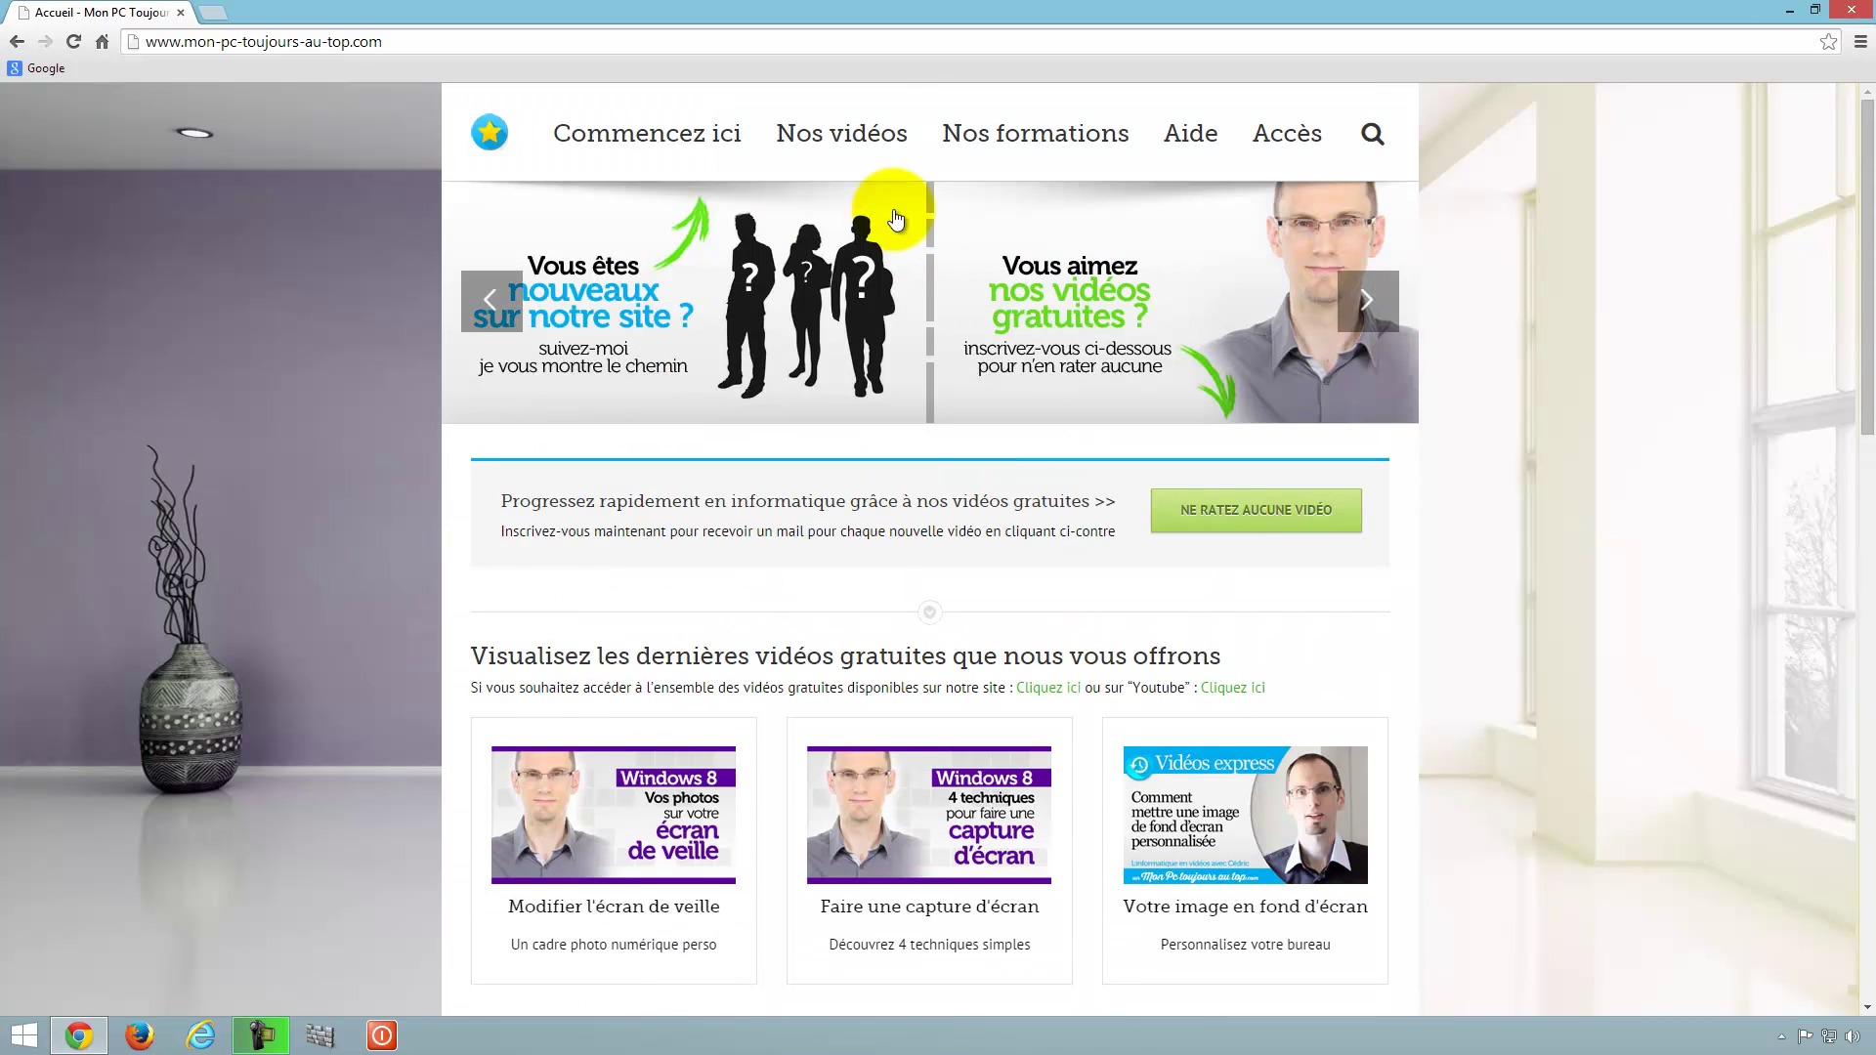
{"action": "mouse_move", "coordinate": [848, 127]}
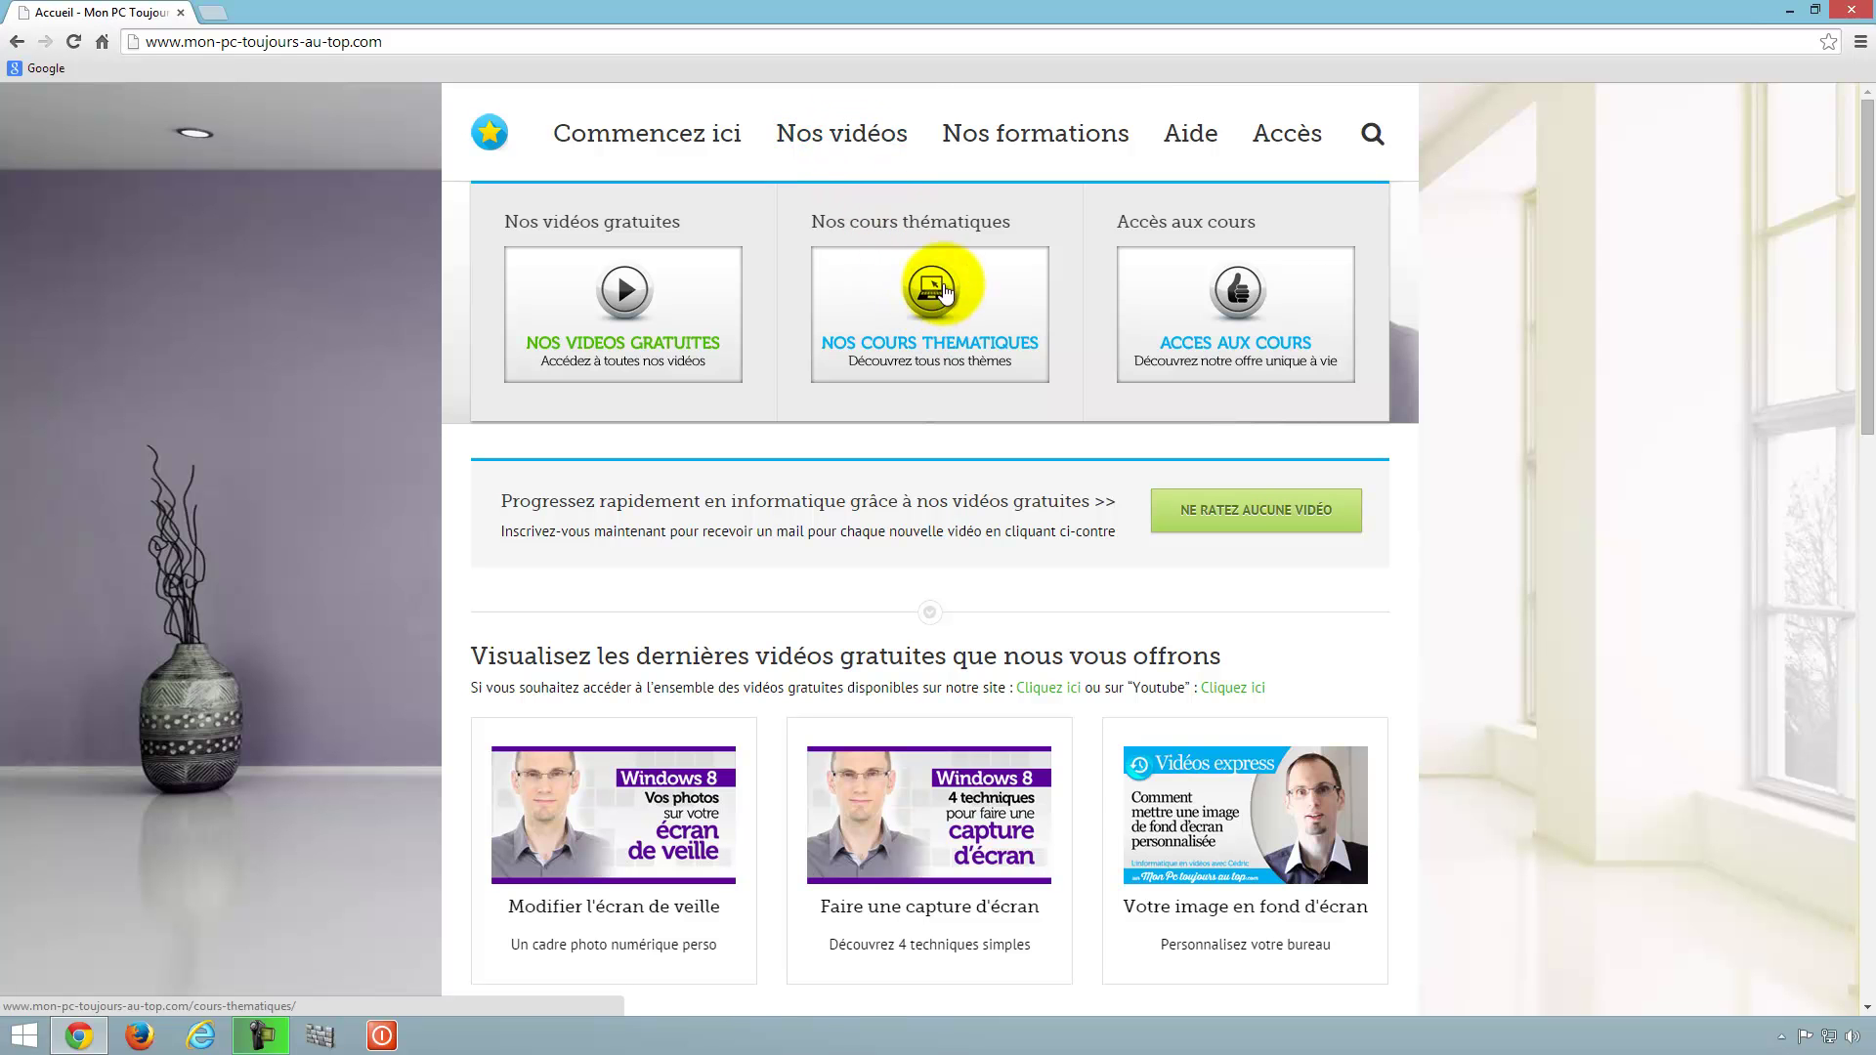
{"action": "scroll", "coordinate": [353, 714], "scroll_direction": "down", "scroll_amount": 5}
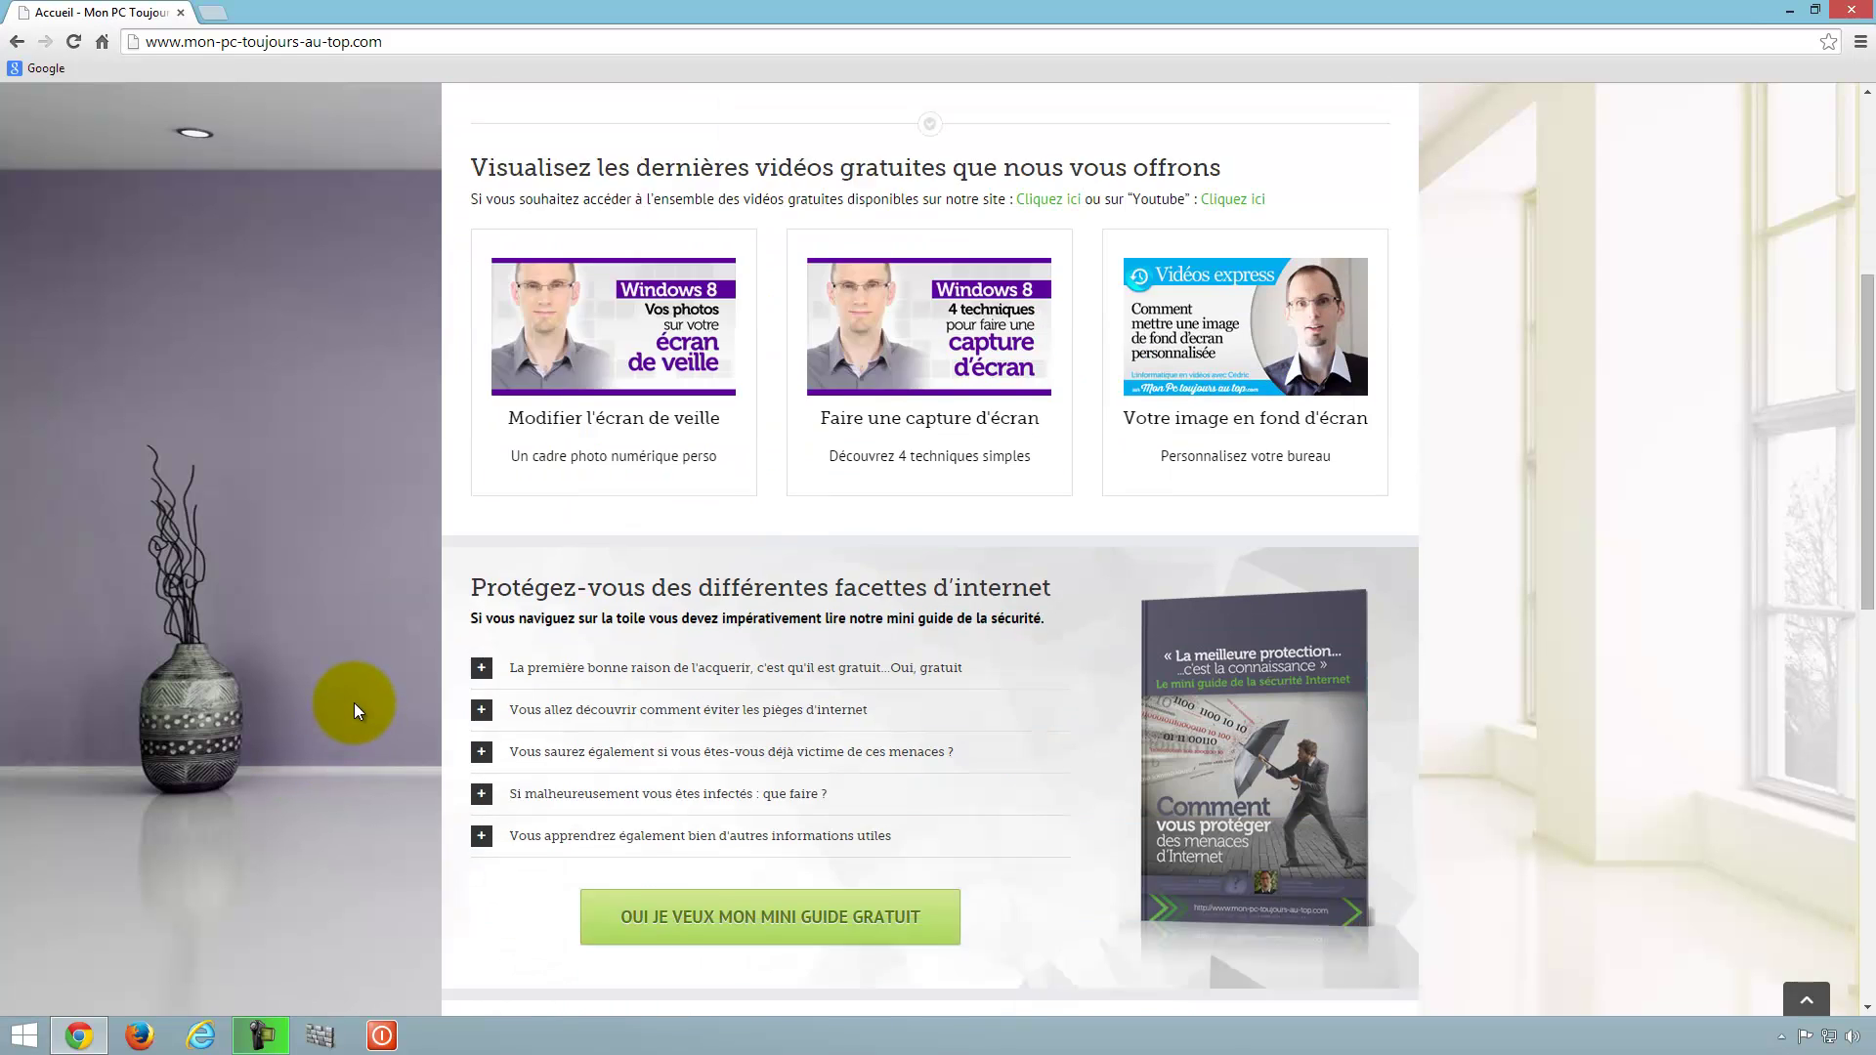
{"action": "scroll", "coordinate": [353, 701], "scroll_direction": "down", "scroll_amount": 7}
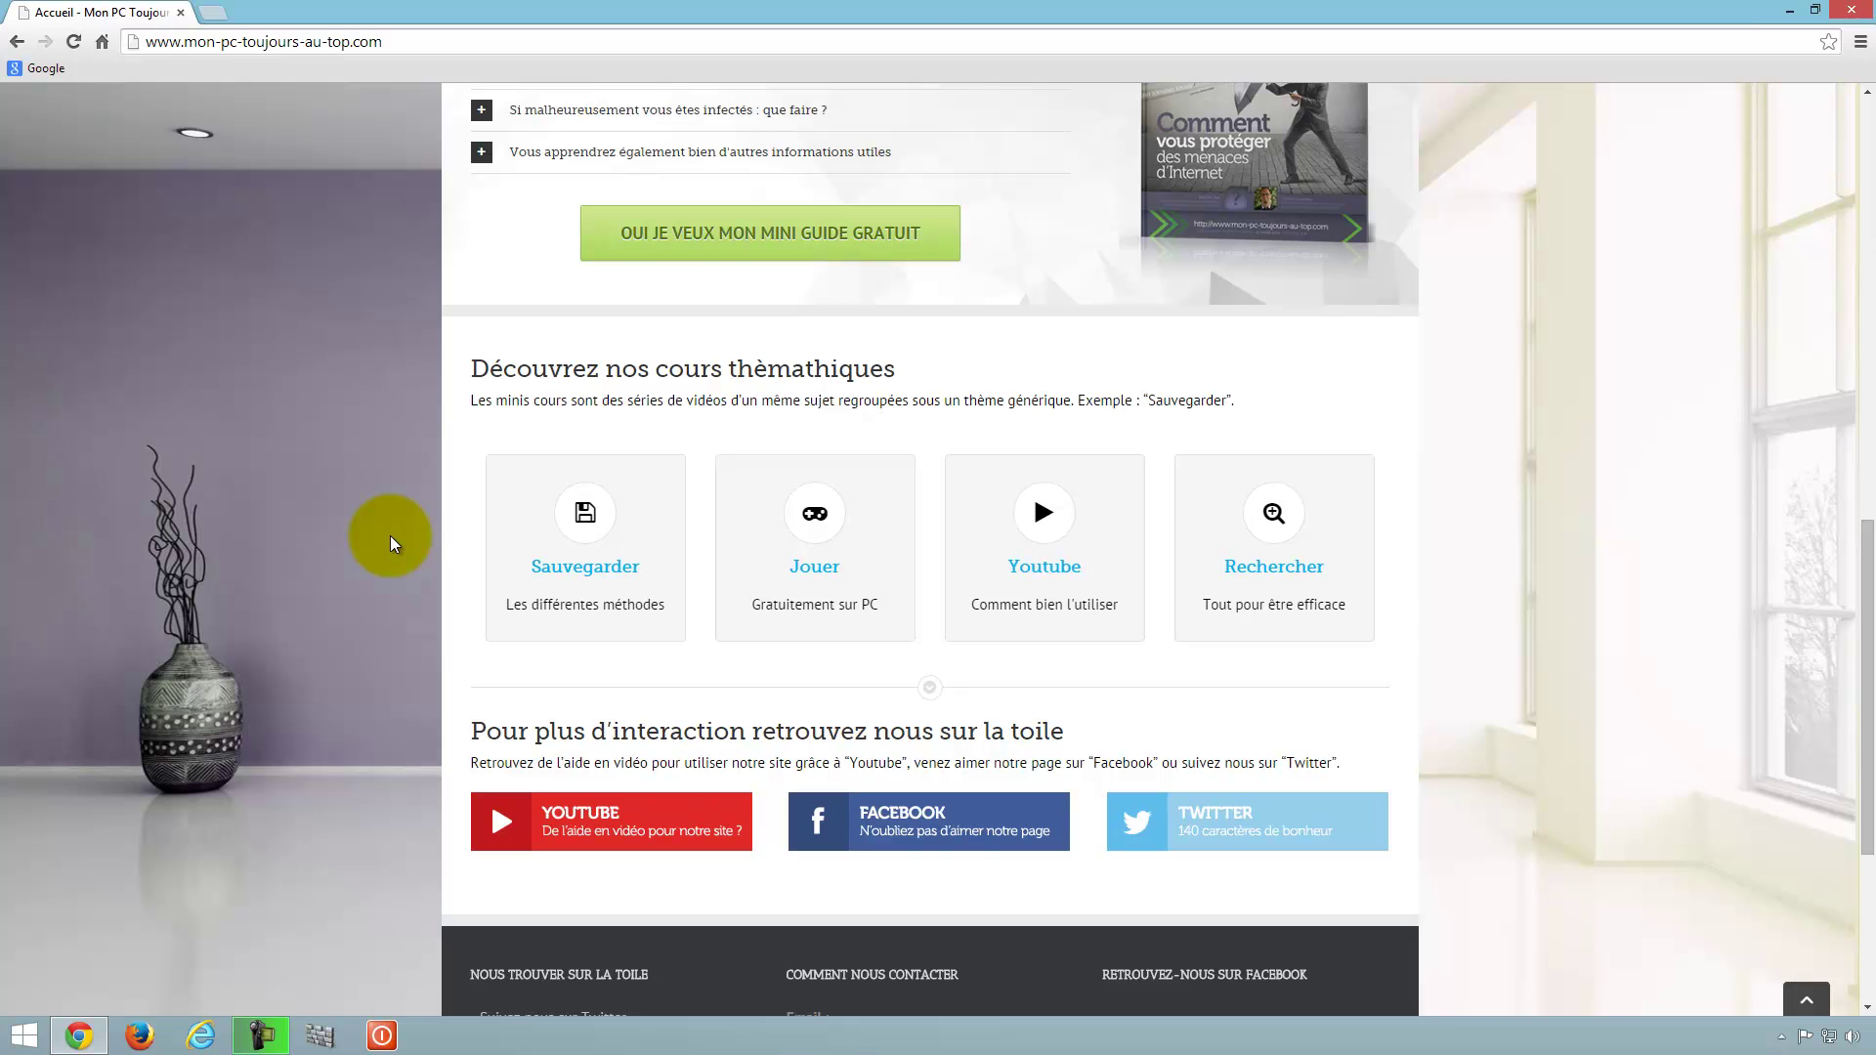
{"action": "left_click", "coordinate": [607, 585]}
{"action": "left_click", "coordinate": [597, 567]}
{"action": "left_click", "coordinate": [598, 565]}
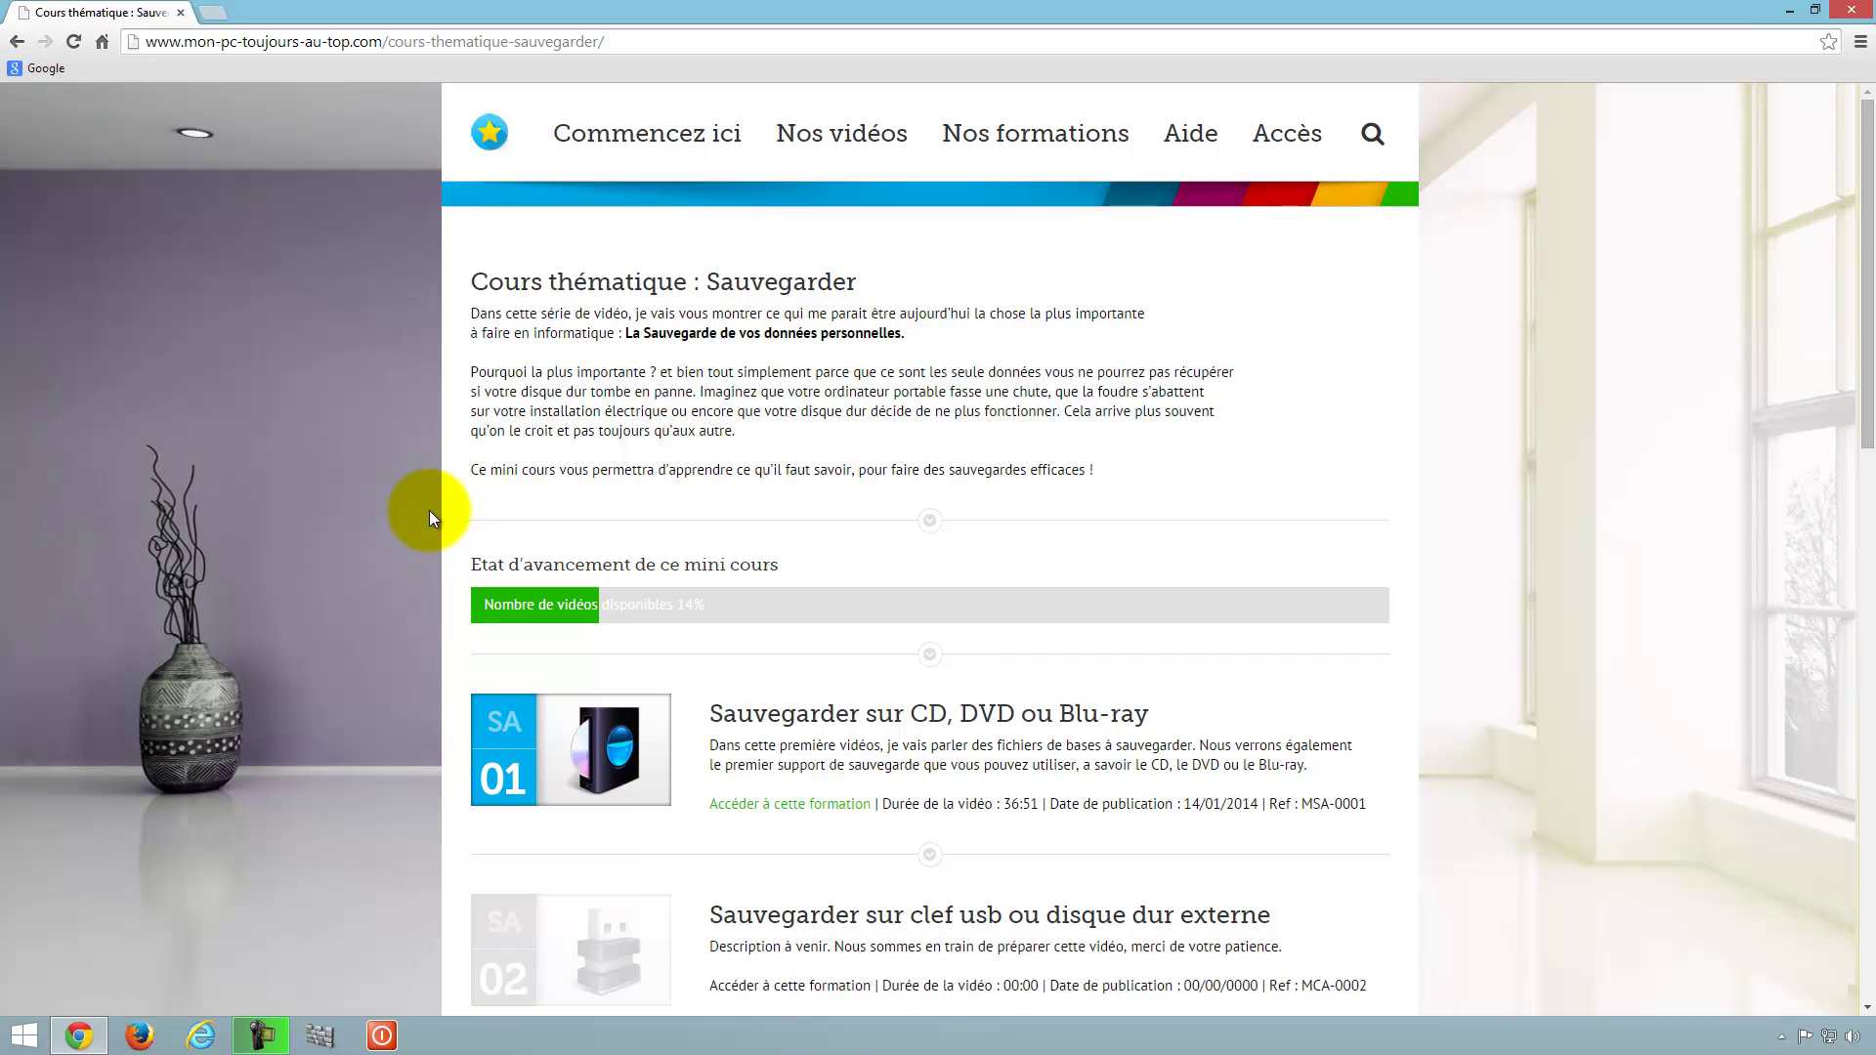
Step: Review the Sauvegarder course's list of videos, including Sauvegarder sur CD, DVD ou Blu-ray, and close the page
{"action": "scroll", "coordinate": [430, 510], "scroll_direction": "down", "scroll_amount": 13}
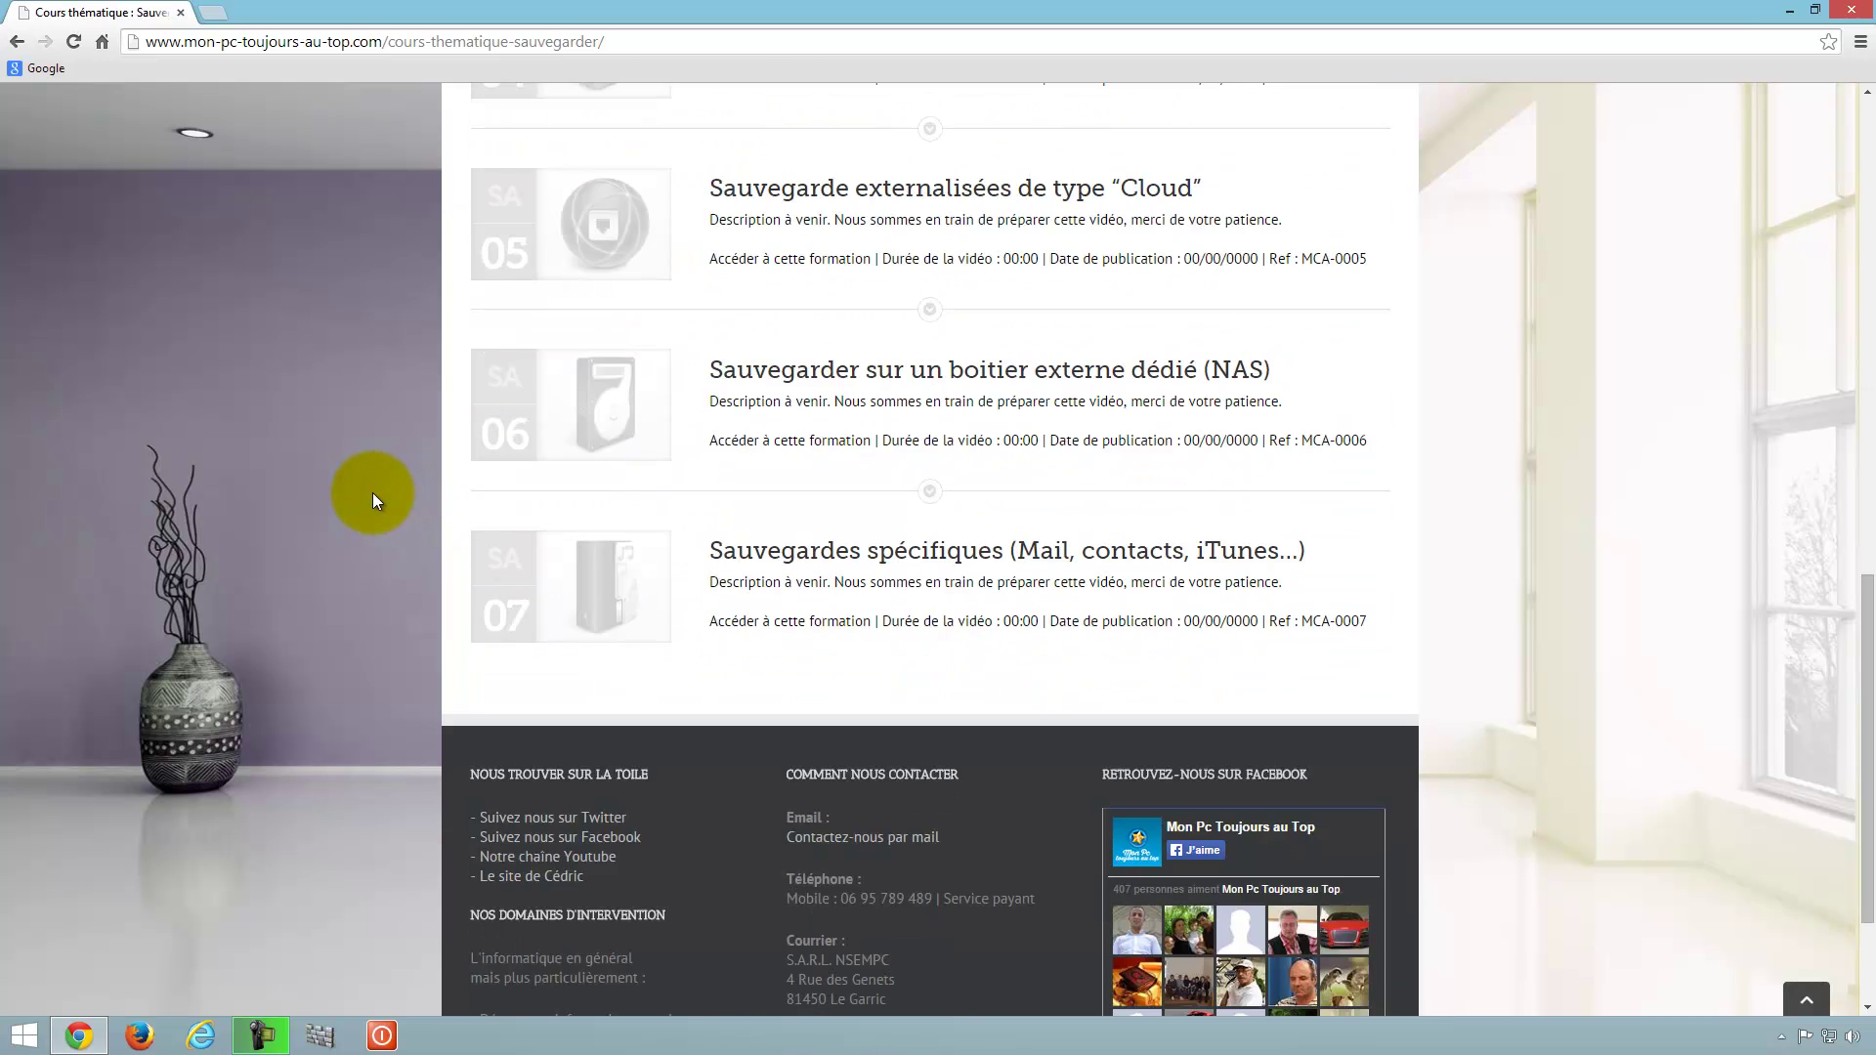
{"action": "scroll", "coordinate": [374, 493], "scroll_direction": "up", "scroll_amount": 10}
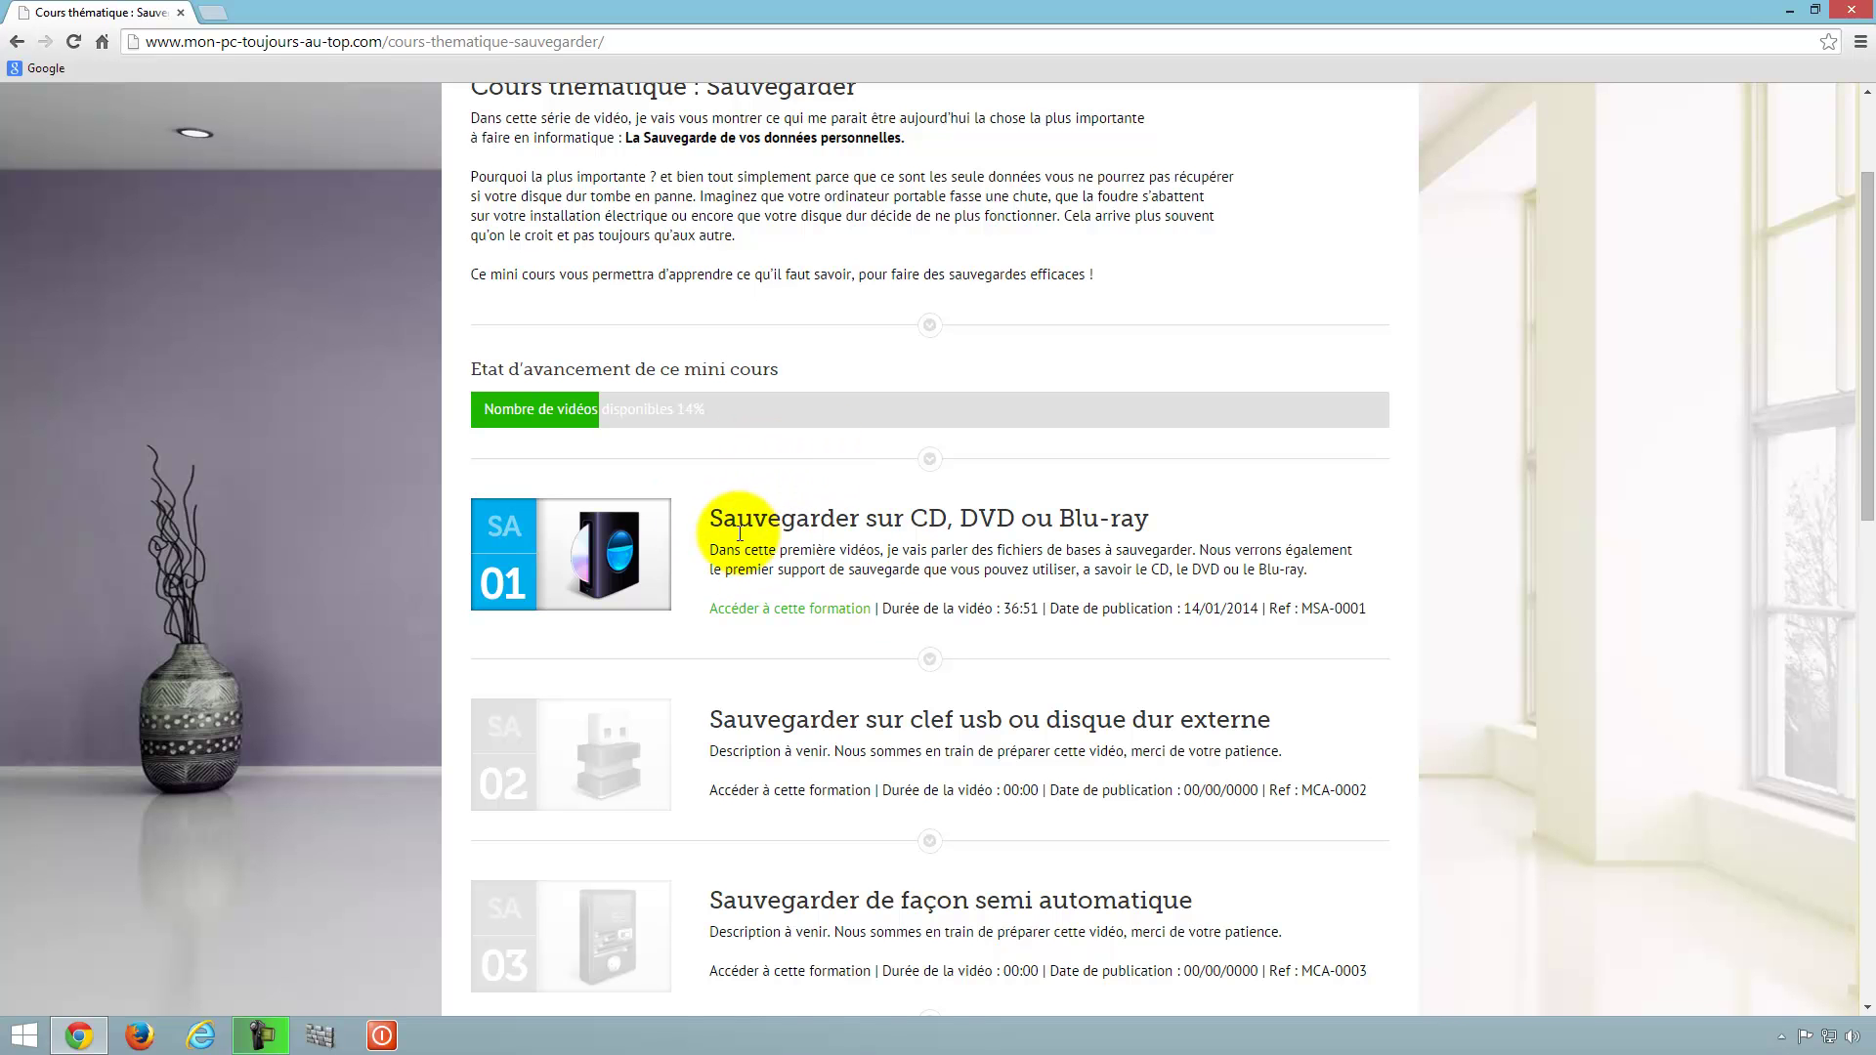
{"action": "left_click_drag", "start_coordinate": [713, 515], "coordinate": [1158, 521]}
{"action": "left_click", "coordinate": [1158, 521]}
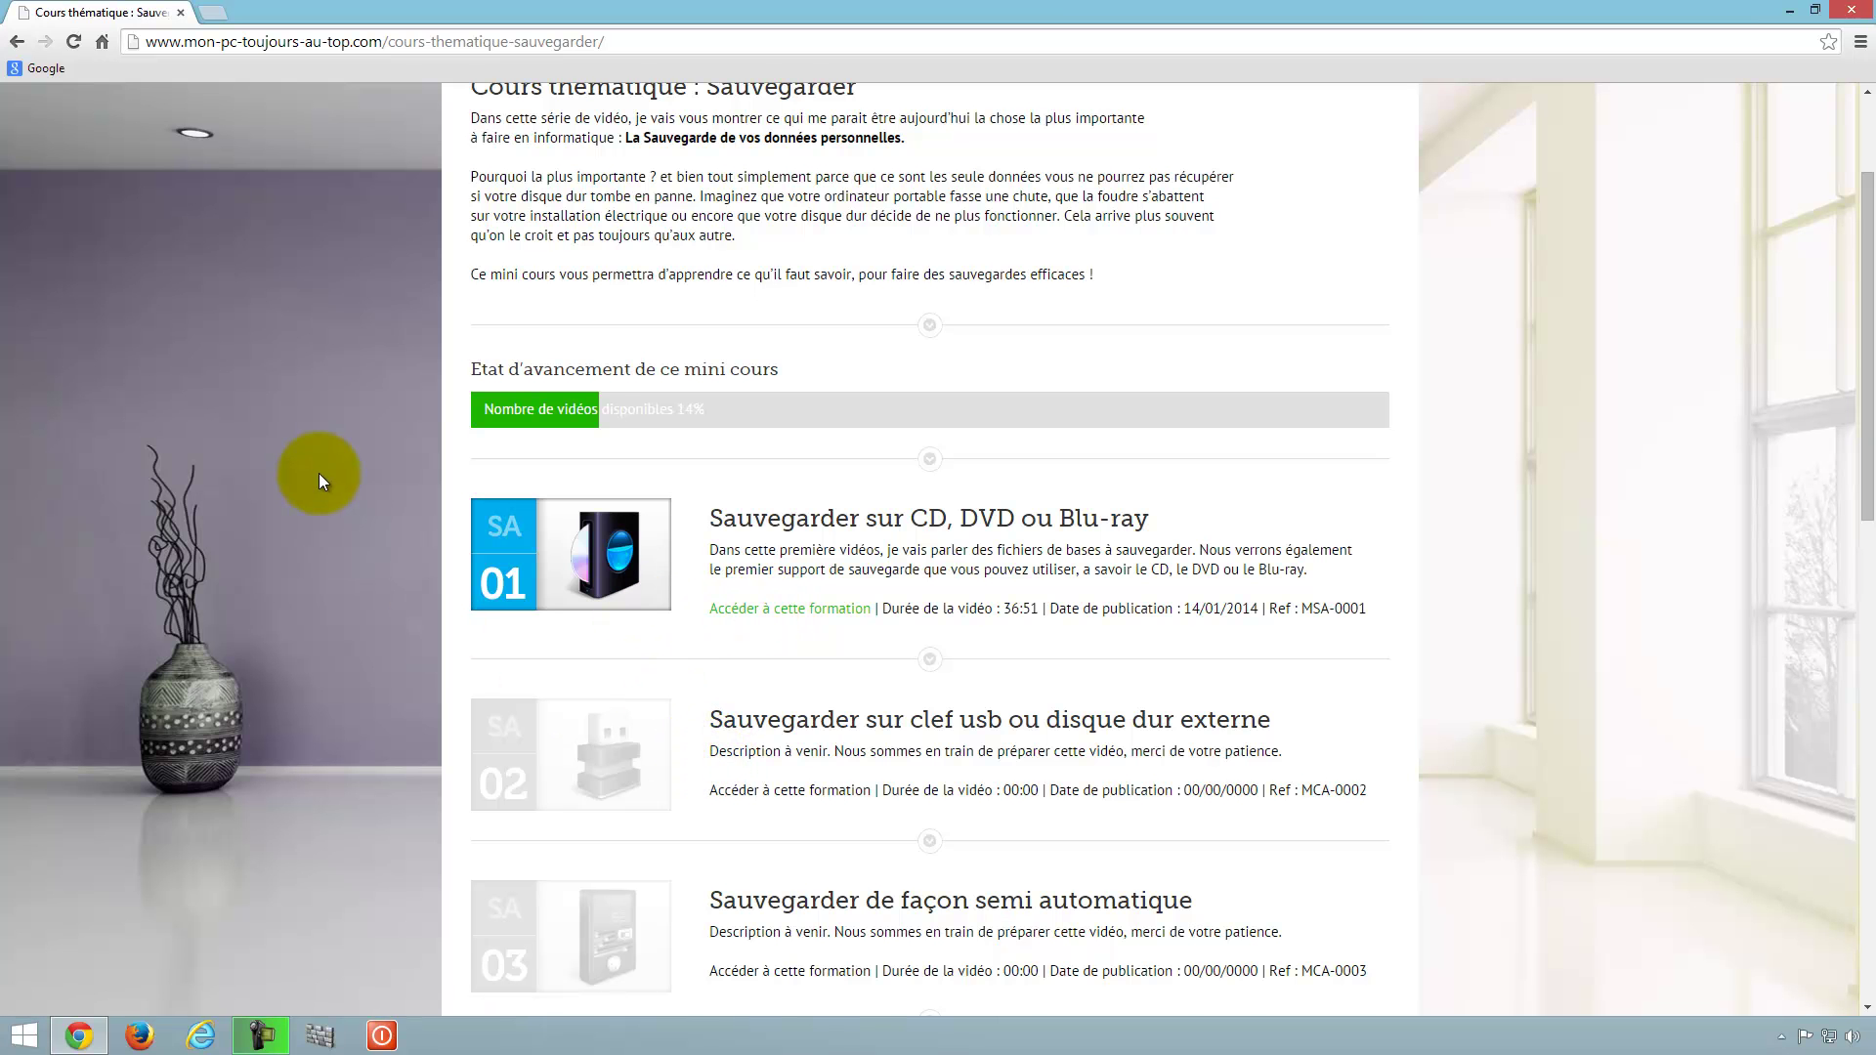
{"action": "scroll", "coordinate": [320, 442], "scroll_direction": "up", "scroll_amount": 2}
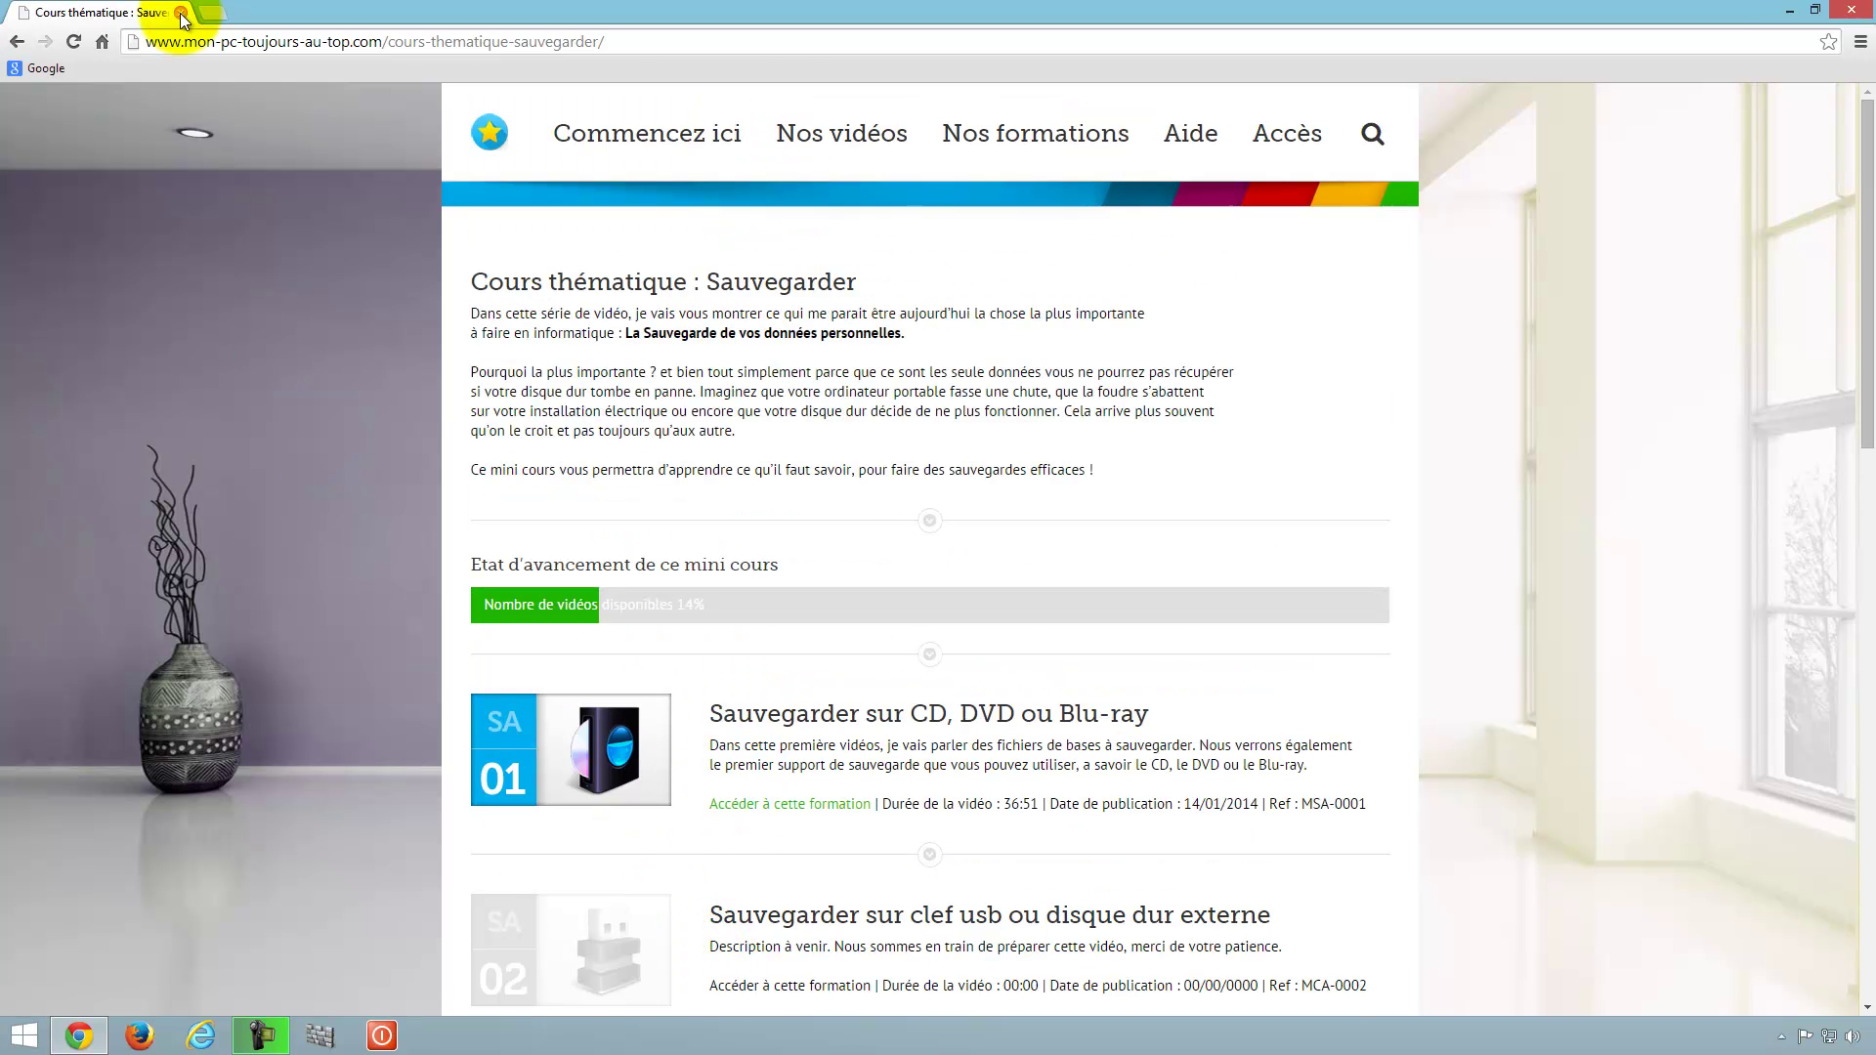
{"action": "left_click", "coordinate": [181, 12]}
{"action": "left_click", "coordinate": [283, 411]}
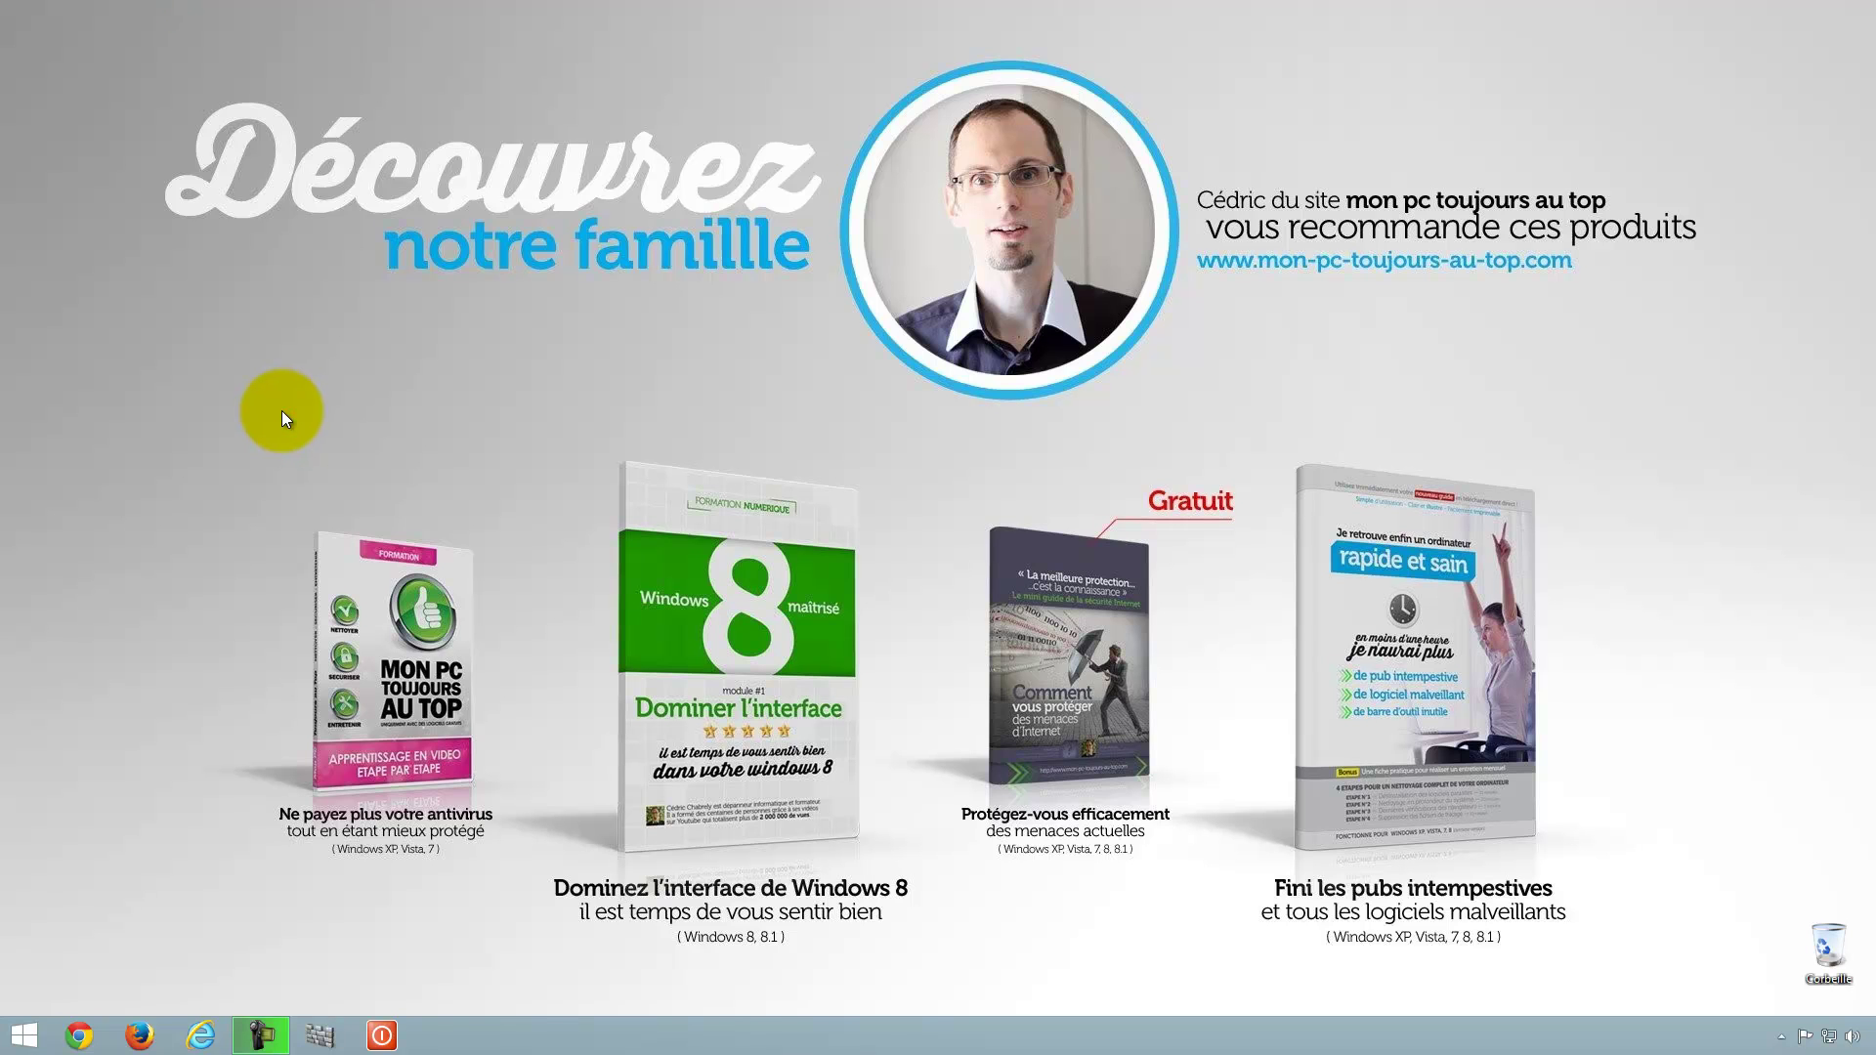